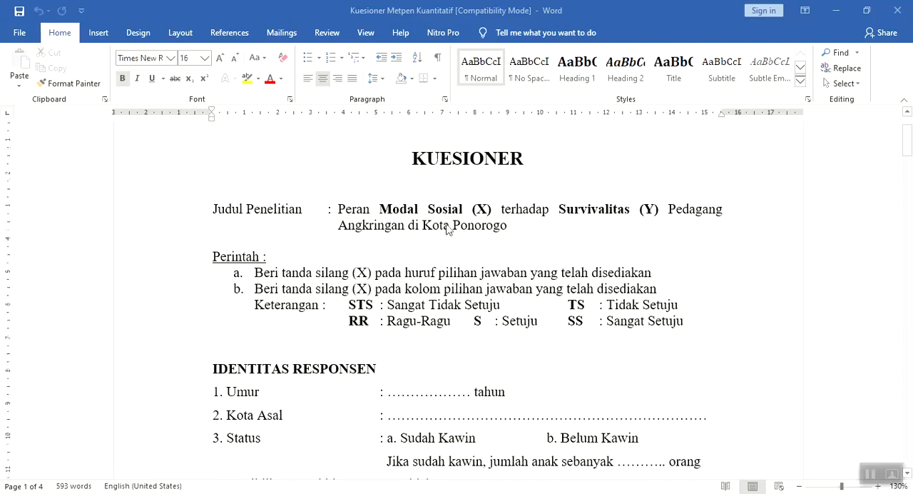
Examine the questionnaire's title, answer instructions, respondent identity questions and Modal Sosial (X) statements
{"action": "scroll", "coordinate": [446, 228], "scroll_direction": "down", "scroll_amount": 2}
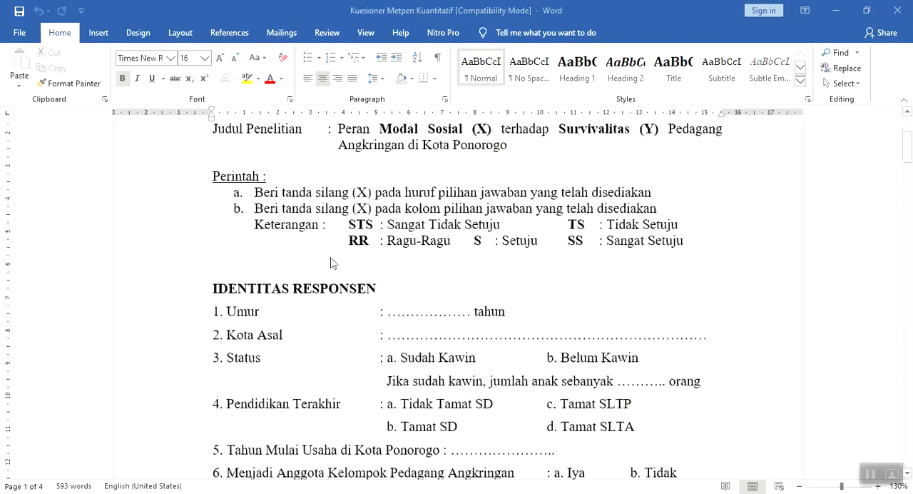
{"action": "scroll", "coordinate": [335, 261], "scroll_direction": "down", "scroll_amount": 1}
{"action": "scroll", "coordinate": [373, 271], "scroll_direction": "down", "scroll_amount": 6}
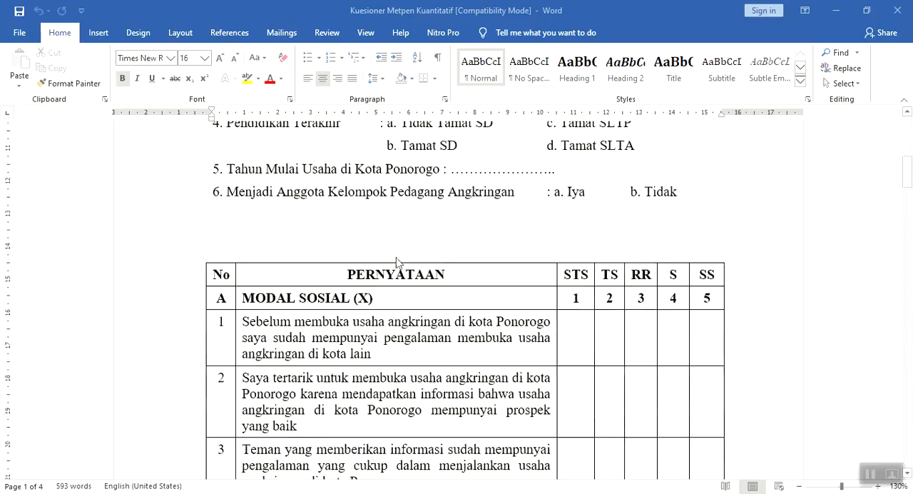
{"action": "scroll", "coordinate": [420, 242], "scroll_direction": "up", "scroll_amount": 1}
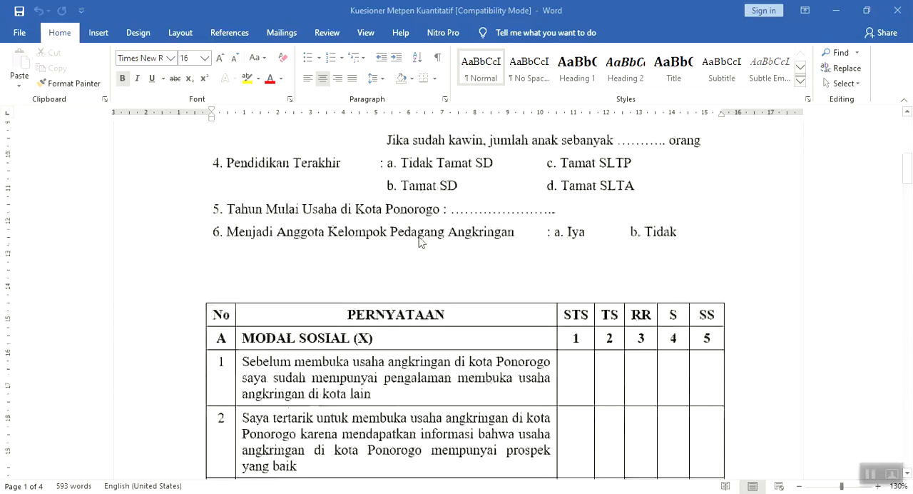
{"action": "scroll", "coordinate": [420, 243], "scroll_direction": "down", "scroll_amount": 1}
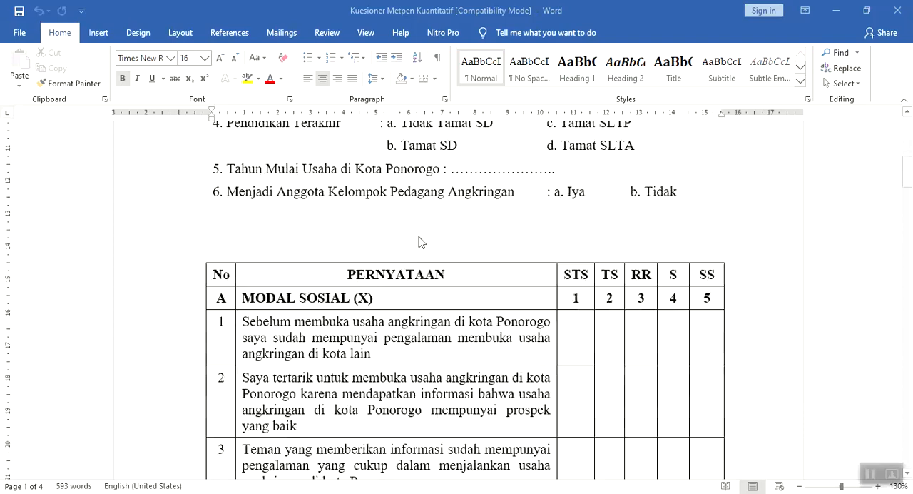
{"action": "scroll", "coordinate": [419, 243], "scroll_direction": "down", "scroll_amount": 1}
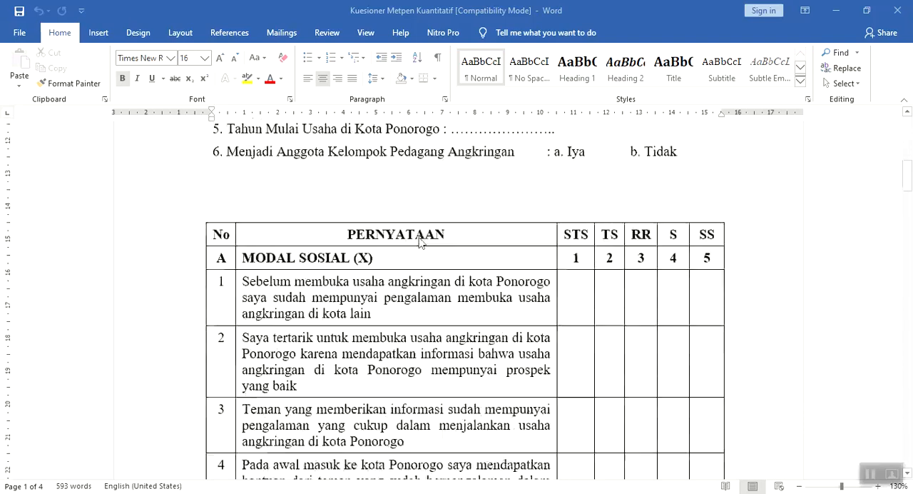
{"action": "scroll", "coordinate": [253, 266], "scroll_direction": "down", "scroll_amount": 1}
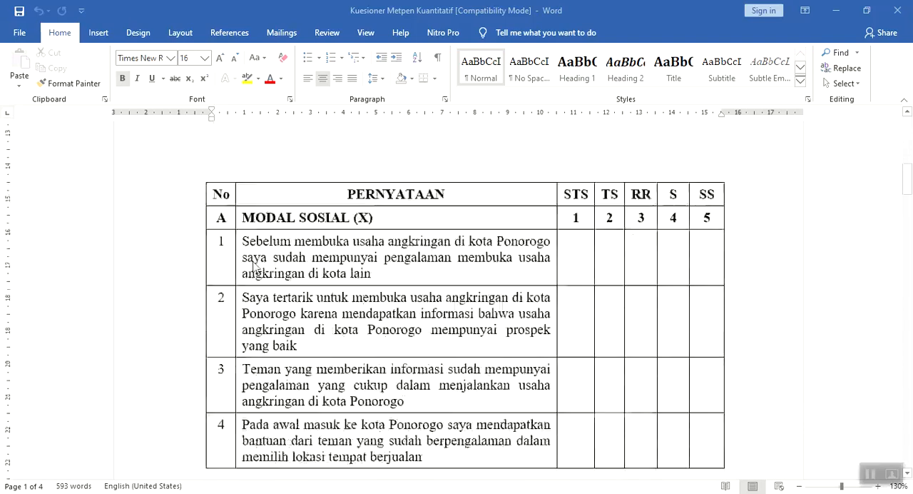
{"action": "scroll", "coordinate": [354, 241], "scroll_direction": "down", "scroll_amount": 1}
{"action": "scroll", "coordinate": [349, 237], "scroll_direction": "down", "scroll_amount": 1}
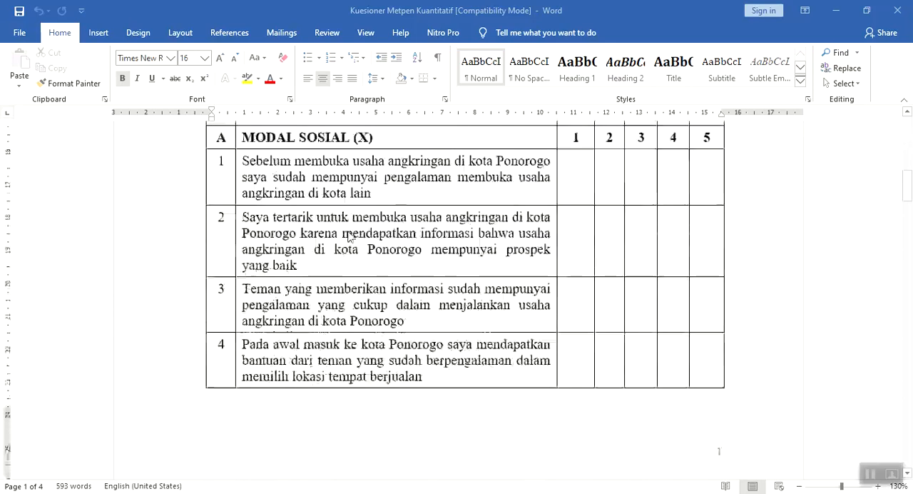
{"action": "scroll", "coordinate": [350, 237], "scroll_direction": "down", "scroll_amount": 4}
{"action": "scroll", "coordinate": [350, 238], "scroll_direction": "down", "scroll_amount": 8}
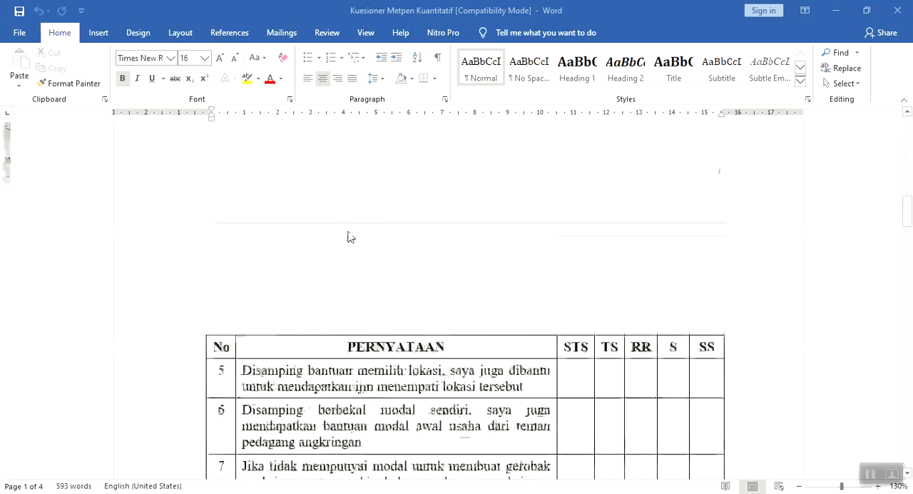
{"action": "scroll", "coordinate": [350, 237], "scroll_direction": "up", "scroll_amount": 11}
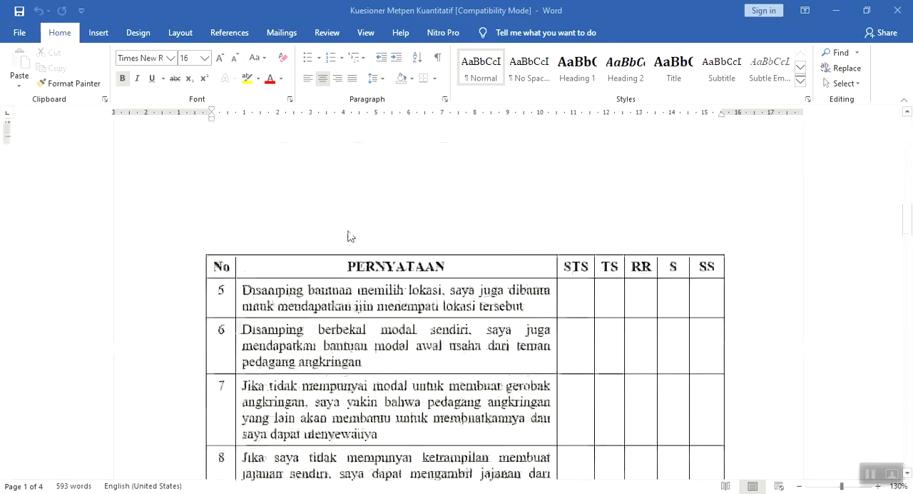
{"action": "scroll", "coordinate": [348, 237], "scroll_direction": "up", "scroll_amount": 4}
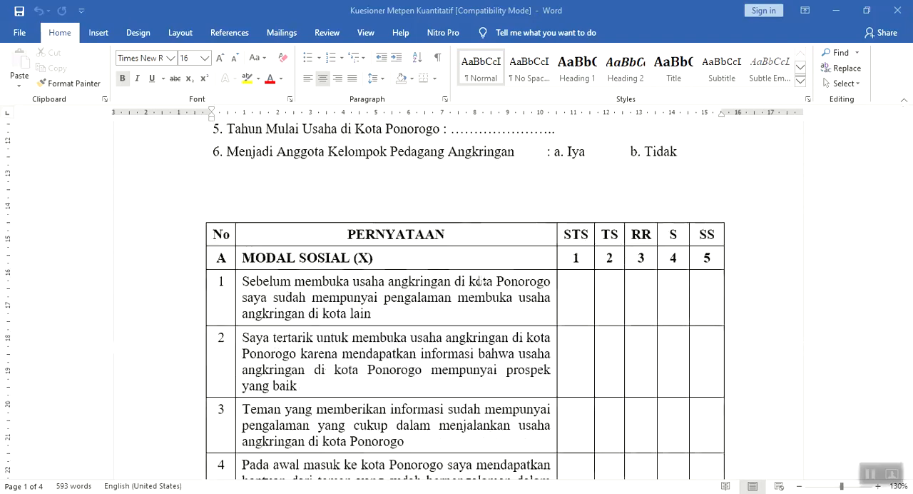
Review the remaining Modal Sosial (X) statements and the Survivalitas Pedagang Angkringan (Y) statements in the questionnaire
{"action": "scroll", "coordinate": [484, 269], "scroll_direction": "down", "scroll_amount": 3}
{"action": "scroll", "coordinate": [484, 270], "scroll_direction": "down", "scroll_amount": 6}
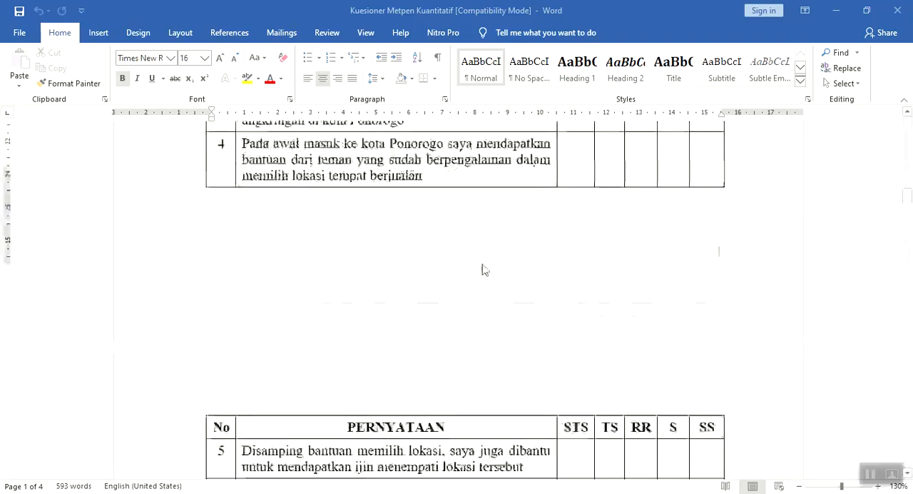
{"action": "scroll", "coordinate": [483, 270], "scroll_direction": "down", "scroll_amount": 8}
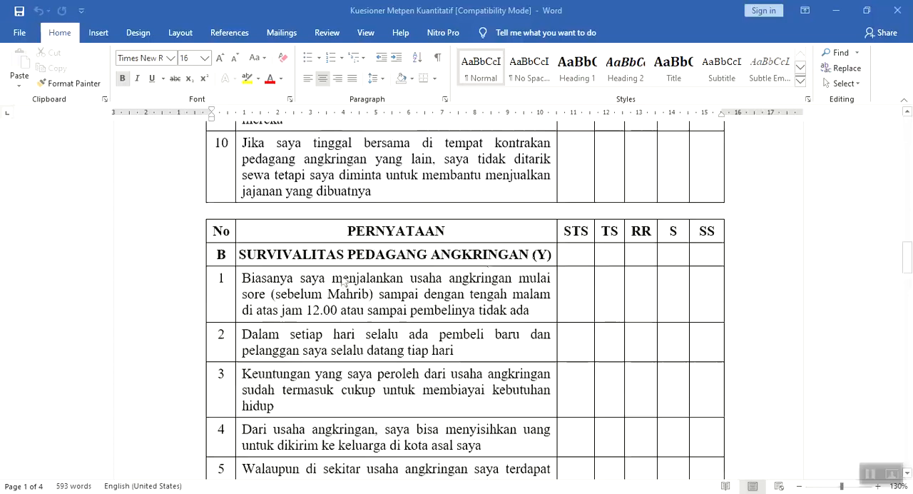
{"action": "scroll", "coordinate": [232, 271], "scroll_direction": "down", "scroll_amount": 2}
{"action": "scroll", "coordinate": [232, 271], "scroll_direction": "down", "scroll_amount": 12}
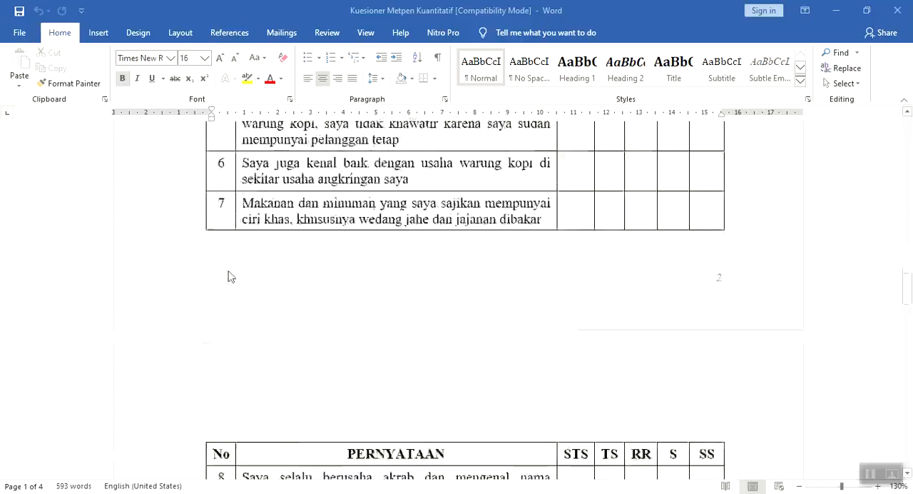
{"action": "scroll", "coordinate": [230, 275], "scroll_direction": "up", "scroll_amount": 1}
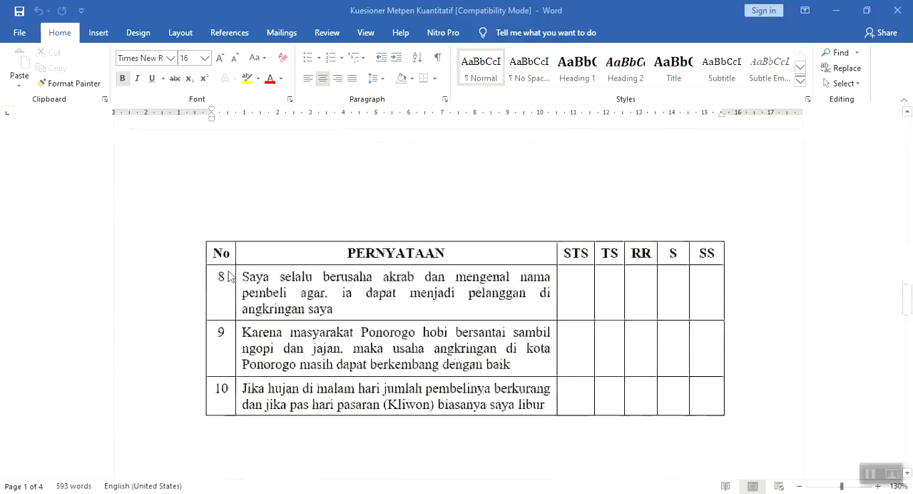
{"action": "scroll", "coordinate": [230, 276], "scroll_direction": "up", "scroll_amount": 11}
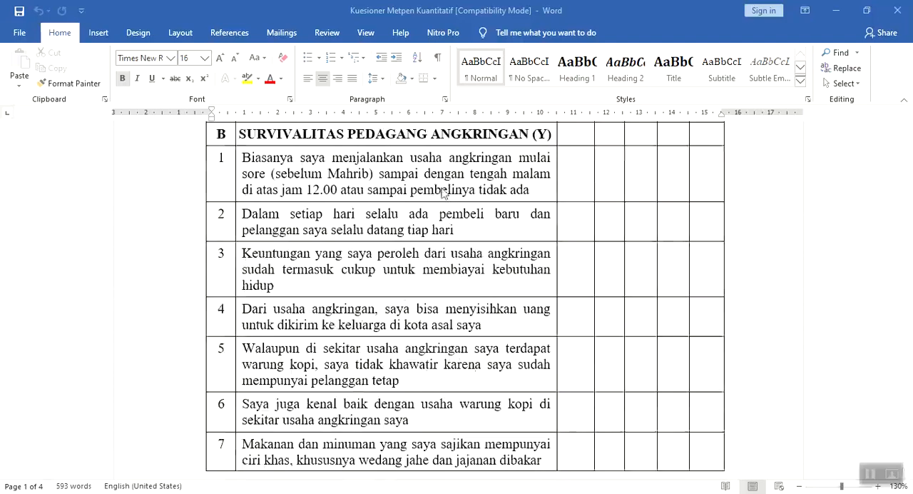
{"action": "scroll", "coordinate": [383, 210], "scroll_direction": "up", "scroll_amount": 4}
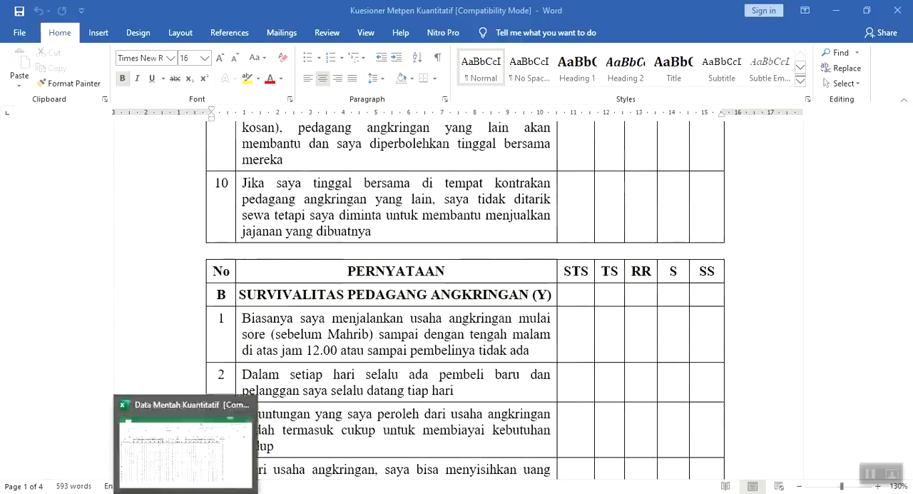
Switch to the Data Mentah Kuantitatif workbook in Excel and examine the respondents' item scores and totals for both variables
{"action": "left_click", "coordinate": [187, 442]}
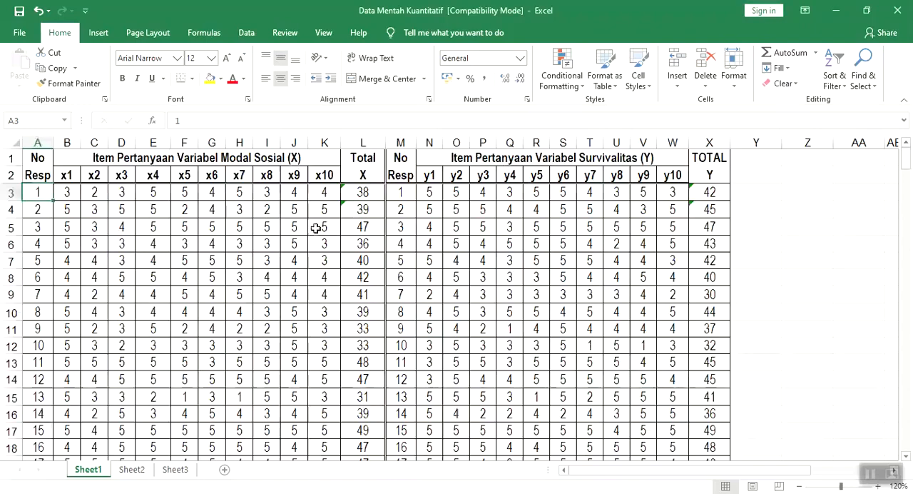
{"action": "scroll", "coordinate": [316, 227], "scroll_direction": "down", "scroll_amount": 1}
{"action": "scroll", "coordinate": [317, 227], "scroll_direction": "down", "scroll_amount": 2}
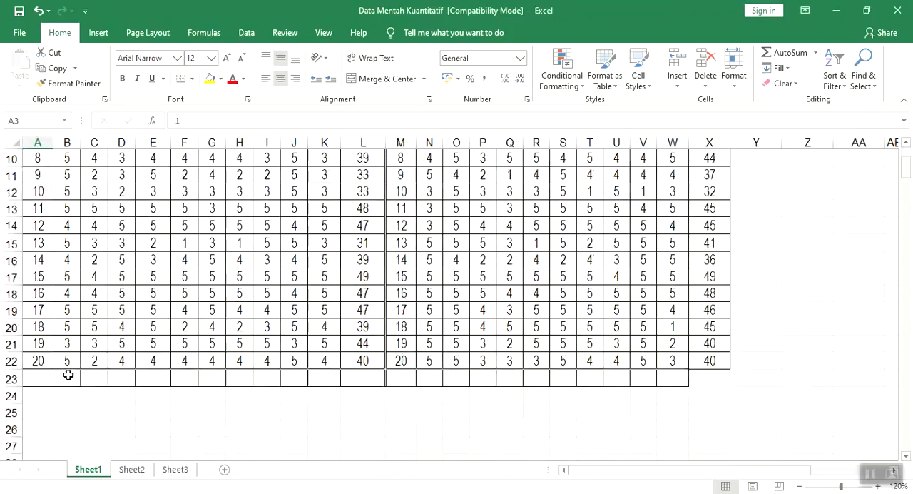
{"action": "scroll", "coordinate": [394, 326], "scroll_direction": "up", "scroll_amount": 3}
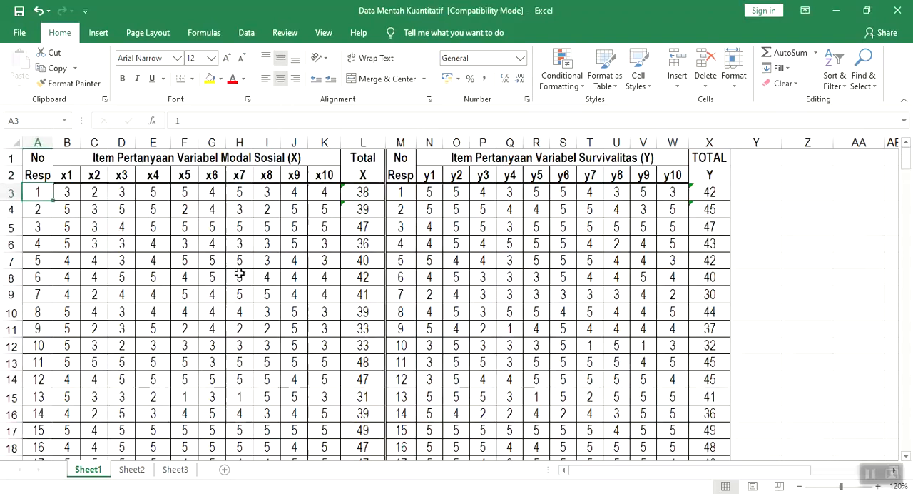
{"action": "left_click", "coordinate": [69, 194]}
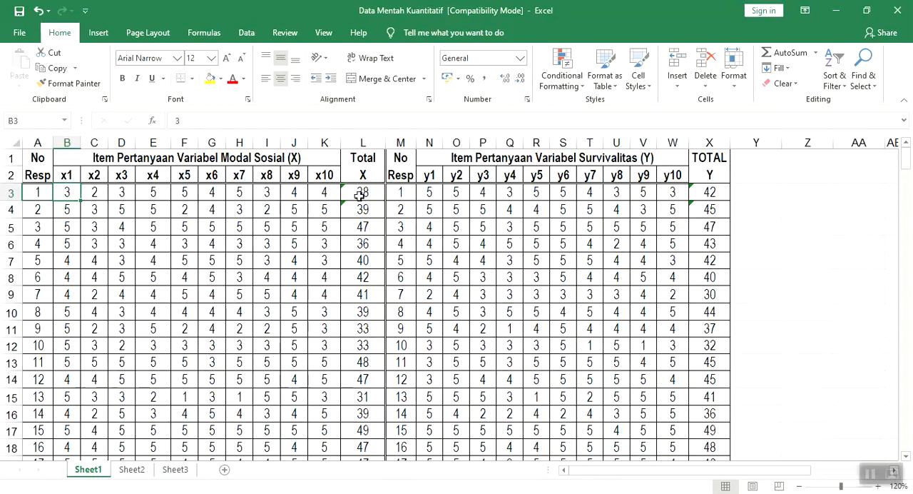
{"action": "scroll", "coordinate": [358, 196], "scroll_direction": "down", "scroll_amount": 2}
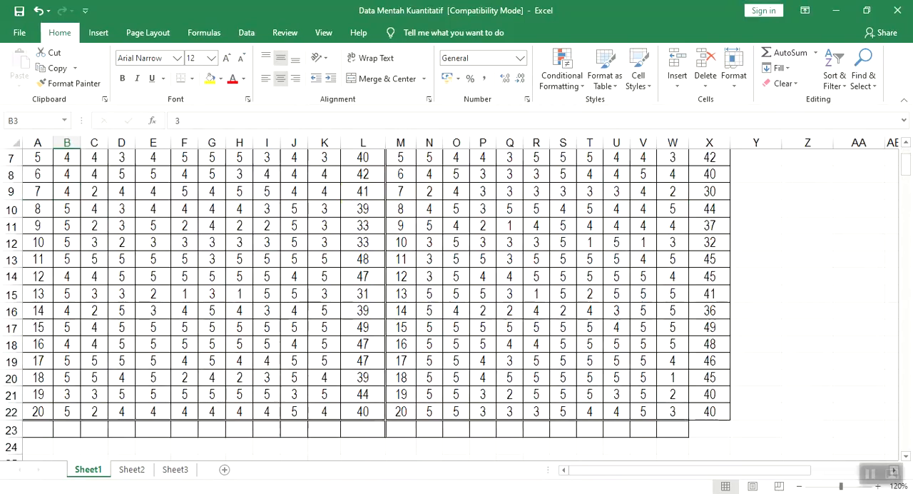
{"action": "left_click", "coordinate": [371, 446]}
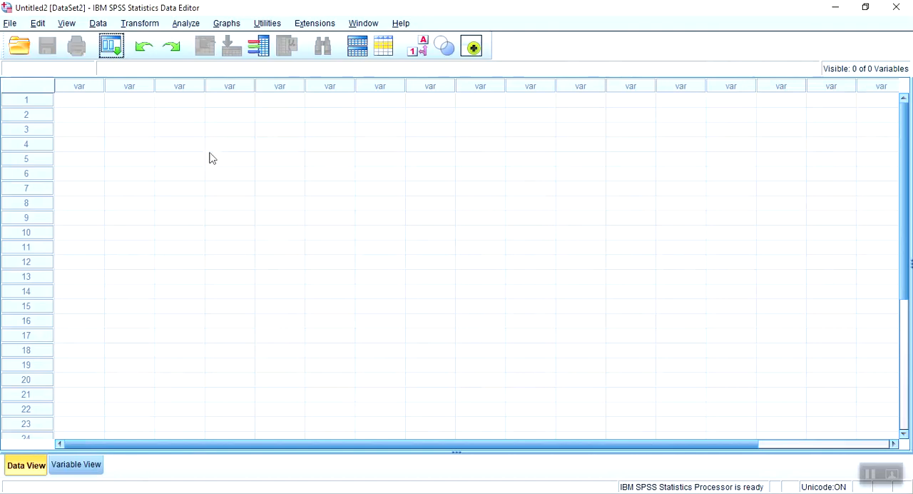
{"action": "key", "text": "alt+Tab"}
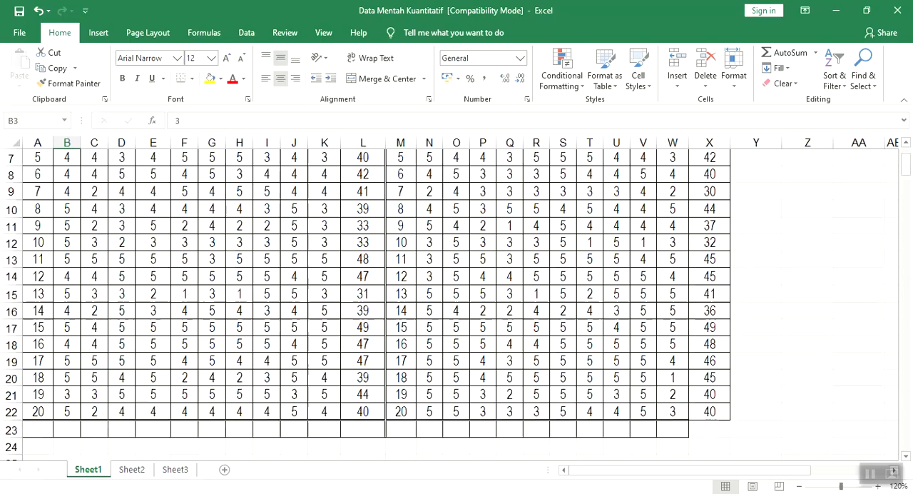
Copy the Modal Sosial (X) item scores and totals in B3:L22 into the empty Untitled2 dataset in SPSS, starting at the first cell
{"action": "scroll", "coordinate": [228, 255], "scroll_direction": "up", "scroll_amount": 2}
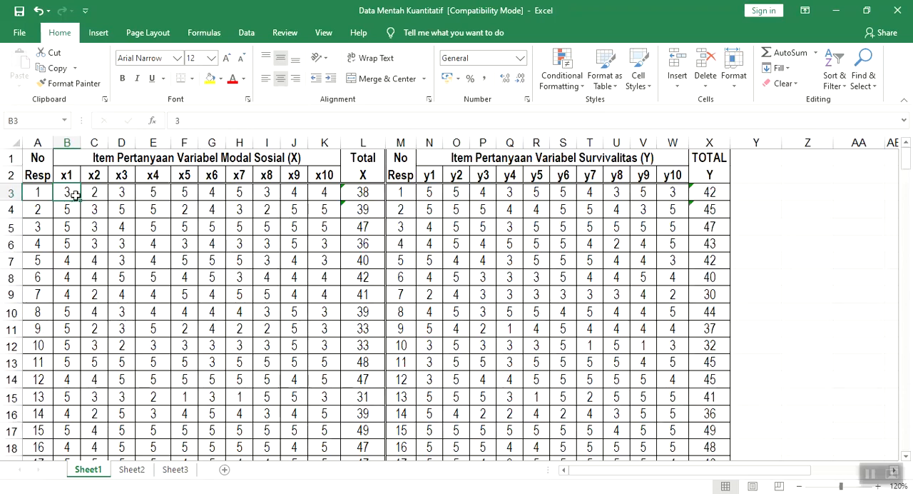
{"action": "left_click_drag", "start_coordinate": [68, 191], "coordinate": [363, 291]}
{"action": "key", "text": "ctrl+c"}
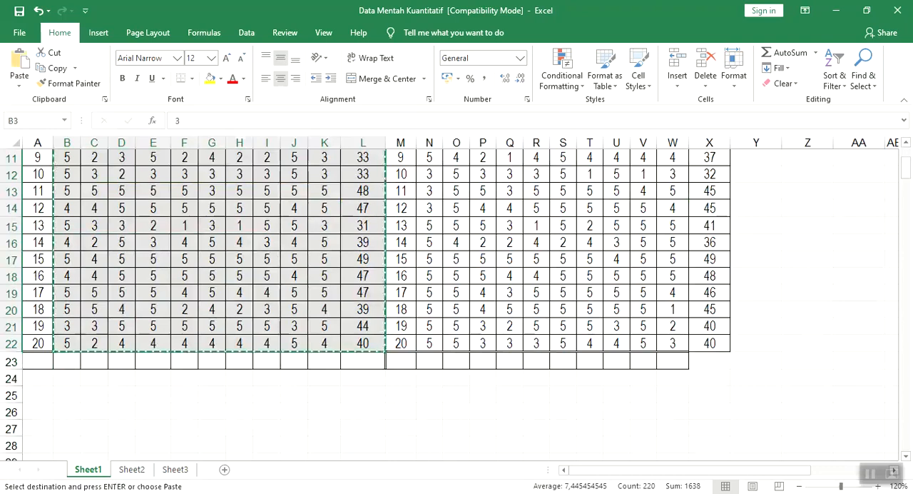
{"action": "left_click", "coordinate": [207, 493]}
{"action": "left_click", "coordinate": [359, 434]}
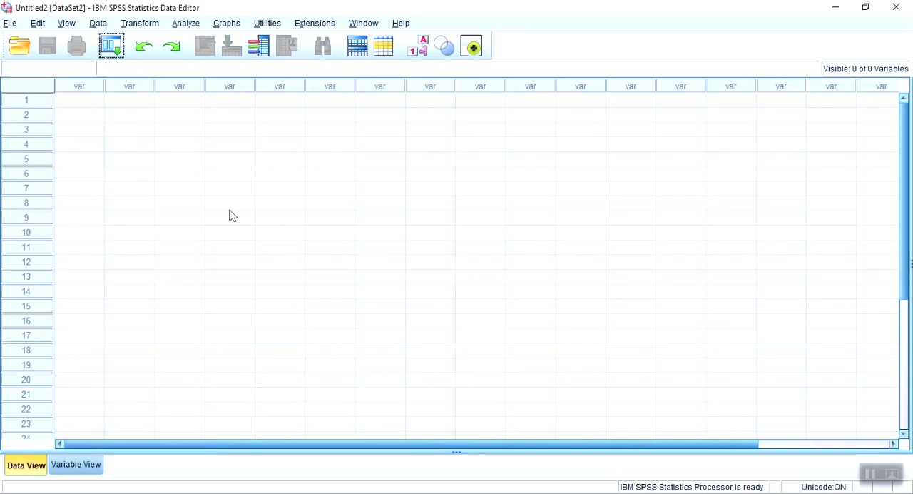
{"action": "left_click", "coordinate": [82, 100]}
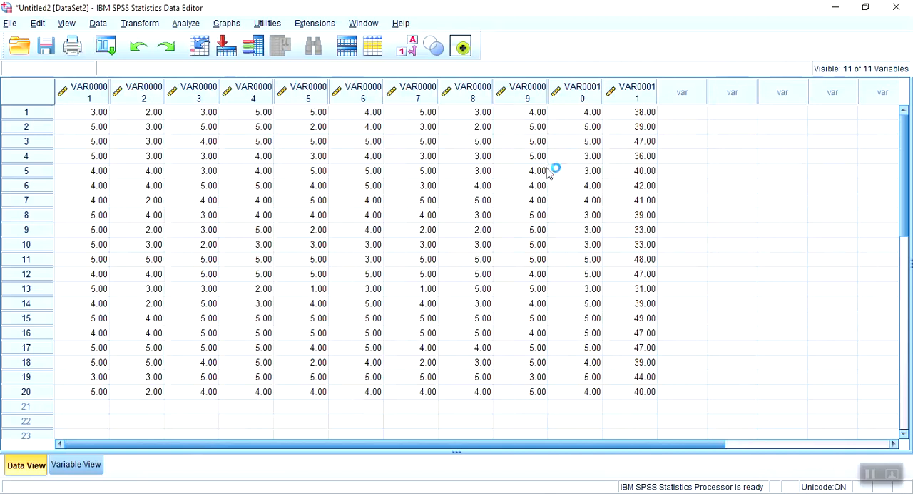
Return to the Excel workbook and copy the Survivalitas (Y) item scores and totals in N3:X22
{"action": "key", "text": "alt+Tab"}
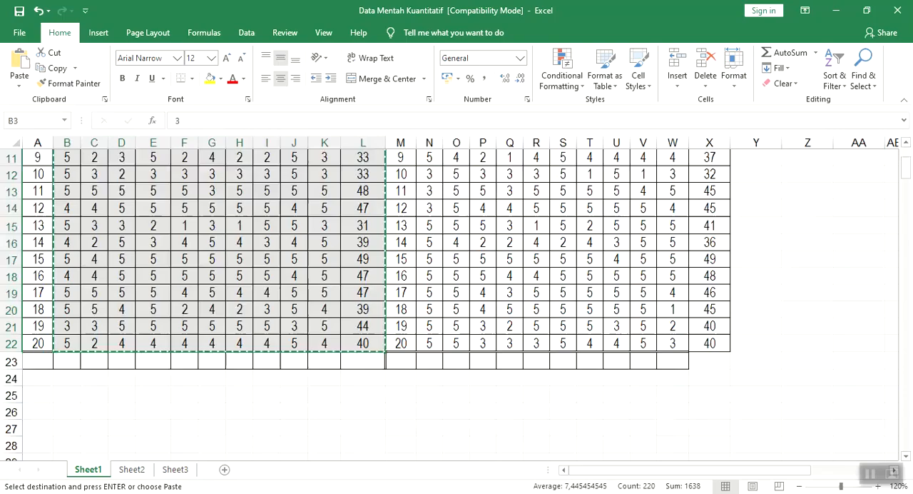
{"action": "scroll", "coordinate": [445, 237], "scroll_direction": "up", "scroll_amount": 3}
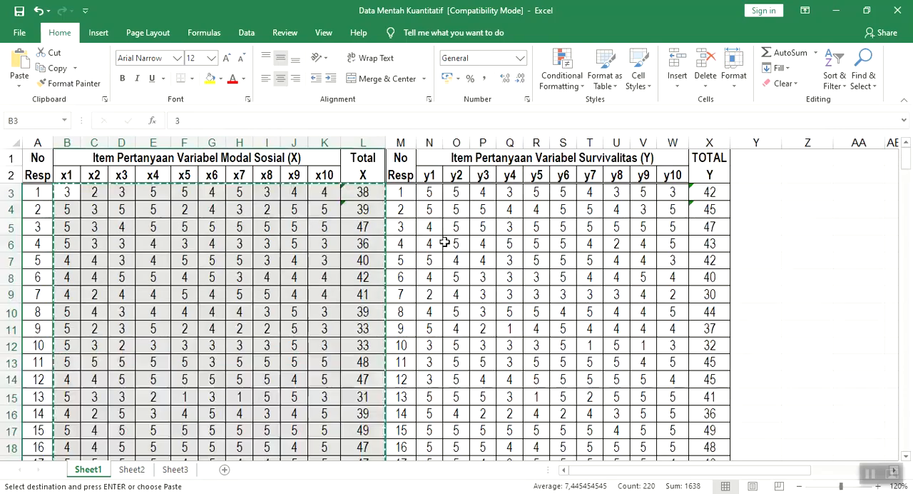
{"action": "left_click", "coordinate": [430, 192]}
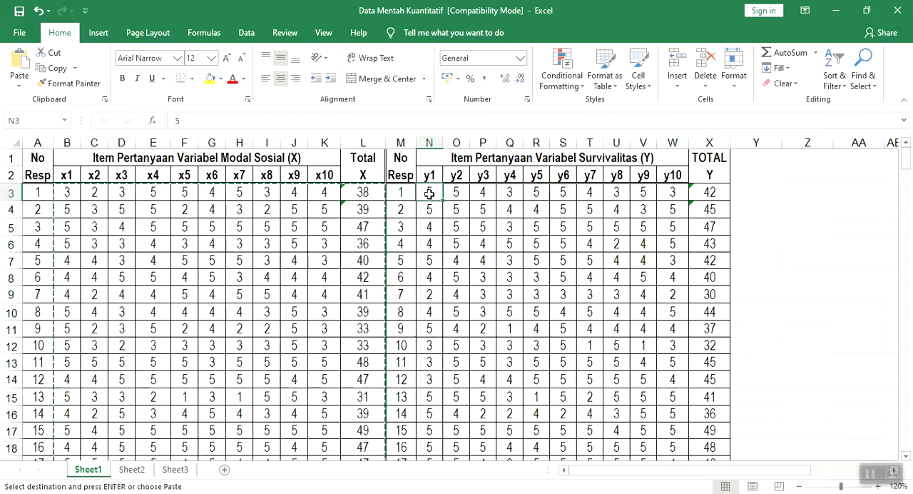
{"action": "key", "text": "Escape"}
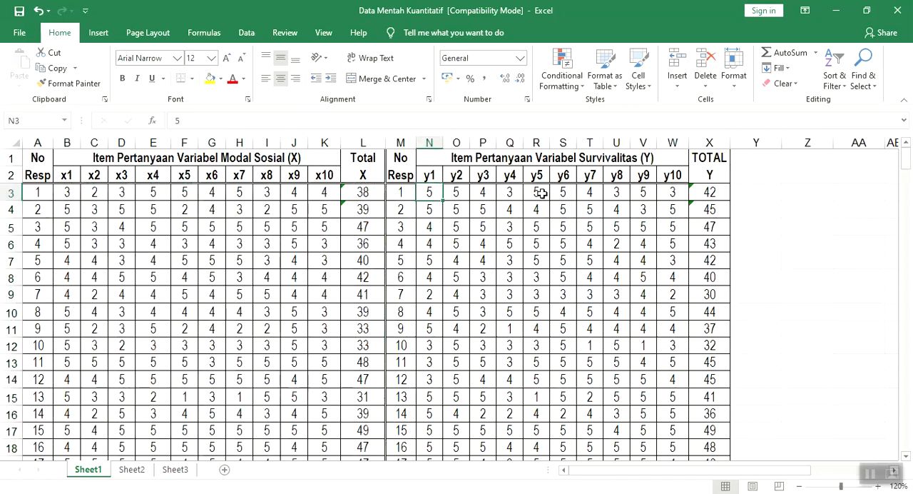
{"action": "key", "text": "shift+Right"}
{"action": "key", "text": "shift+Right"}
{"action": "key", "text": "shift+Right"}
{"action": "key", "text": "shift+Right"}
{"action": "key", "text": "shift+Right"}
{"action": "key", "text": "shift+Right"}
{"action": "key", "text": "shift+Right"}
{"action": "key", "text": "shift+Right"}
{"action": "key", "text": "shift+Right"}
{"action": "key", "text": "shift+Right"}
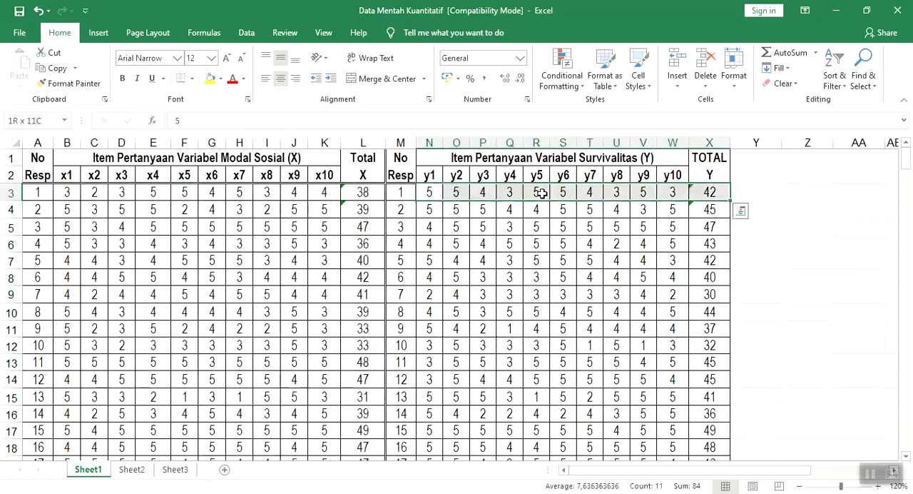
{"action": "key", "text": "shift+Down"}
{"action": "key", "text": "shift+Down"}
{"action": "key", "text": "shift+Down"}
{"action": "key", "text": "shift+Down"}
{"action": "key", "text": "shift+Down"}
{"action": "key", "text": "shift+Down"}
{"action": "key", "text": "shift+Down"}
{"action": "key", "text": "shift+Down"}
{"action": "key", "text": "shift+Down"}
{"action": "key", "text": "shift+Down"}
{"action": "key", "text": "shift+Down"}
{"action": "key", "text": "shift+Down"}
{"action": "key", "text": "shift+Down"}
{"action": "key", "text": "shift+Down"}
{"action": "key", "text": "shift+Down"}
{"action": "key", "text": "shift+Down"}
{"action": "key", "text": "shift+Down"}
{"action": "key", "text": "shift+Down"}
{"action": "key", "text": "shift+Down"}
{"action": "key", "text": "shift+Down"}
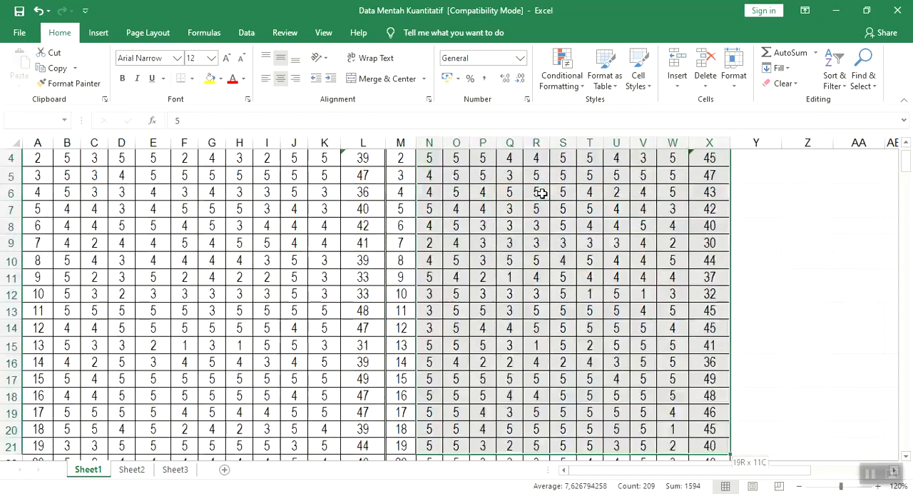
{"action": "key", "text": "shift+Up"}
{"action": "key", "text": "ctrl+c"}
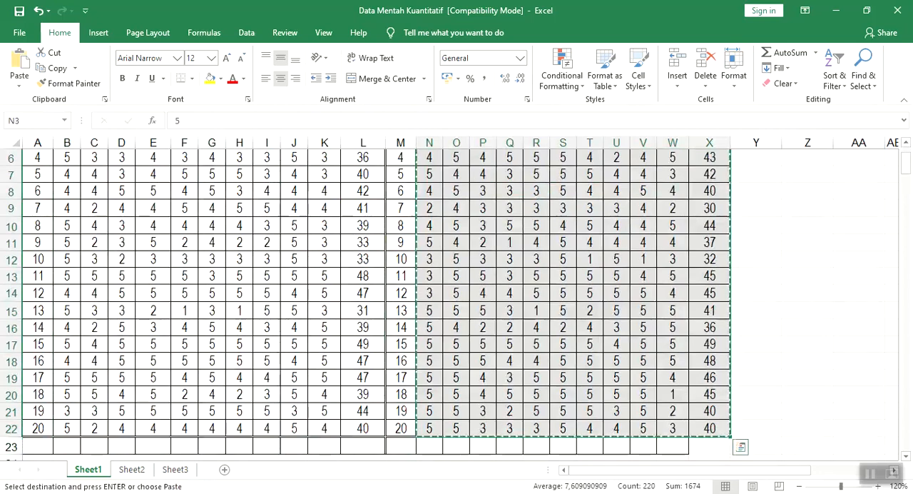
Switch to the Untitled2 dataset in SPSS and paste the copied Survivalitas (Y) scores starting at row 1 of the first empty column
{"action": "left_click", "coordinate": [180, 493]}
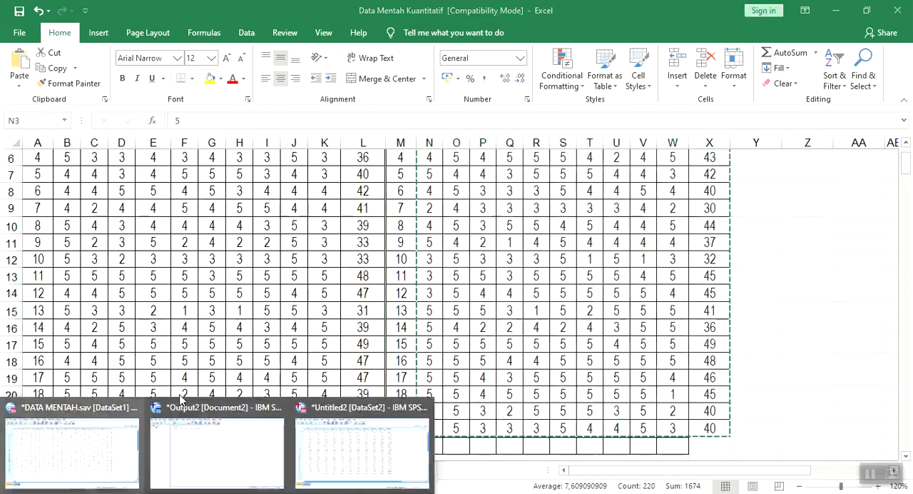
{"action": "left_click", "coordinate": [412, 448]}
{"action": "left_click", "coordinate": [686, 115]}
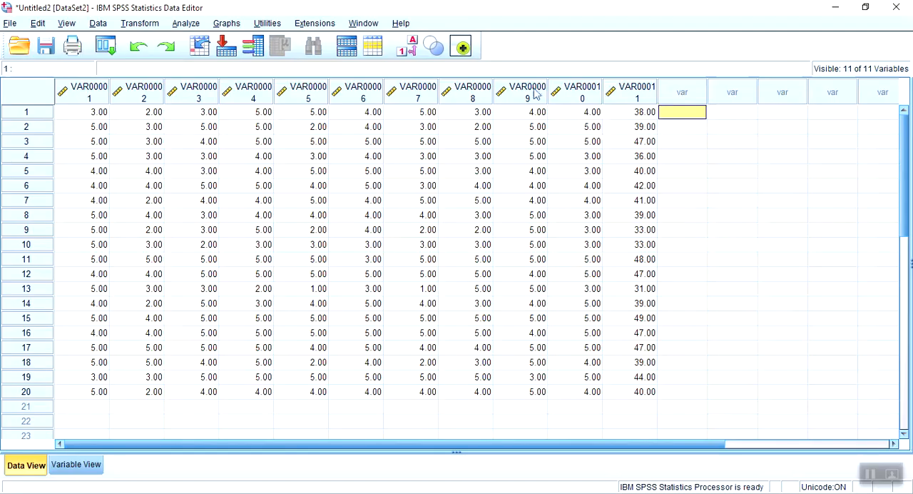
{"action": "key", "text": "ctrl+v"}
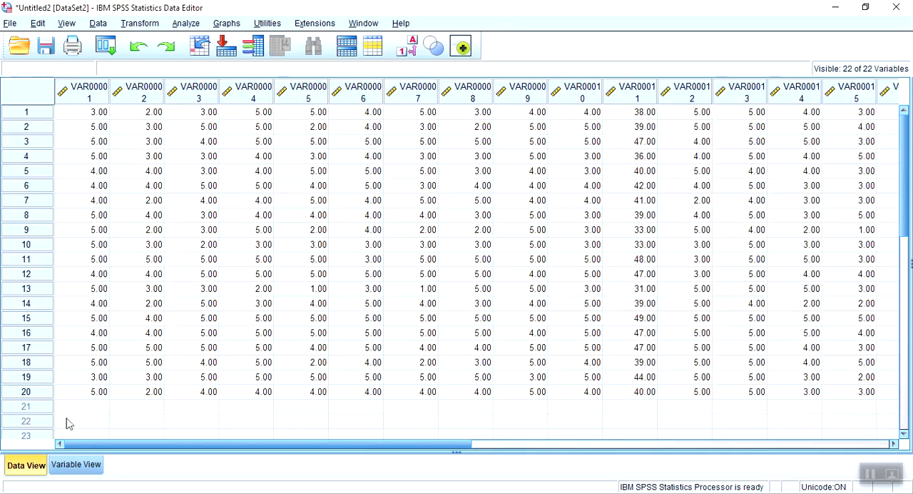
Compare the variable definitions of Untitled2 with those of DATA MENTAH.sav, widening its Label column to read the full labels, and view its data
{"action": "left_click", "coordinate": [75, 466]}
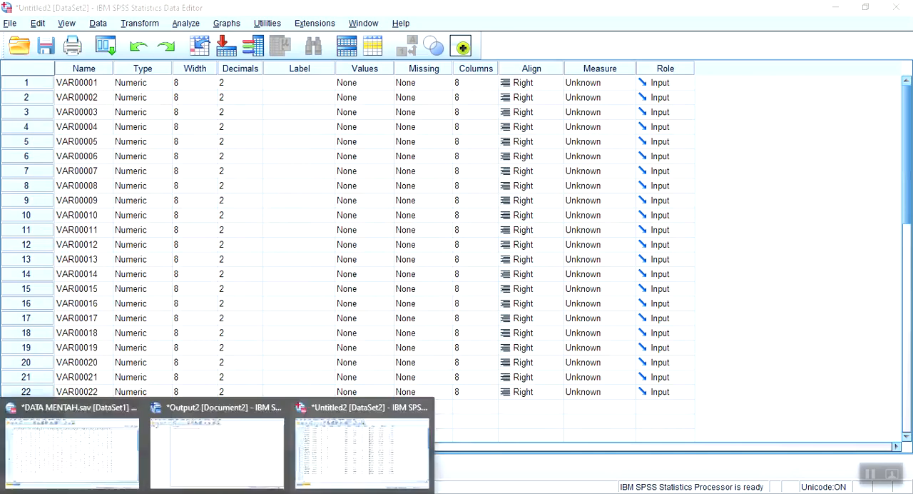
{"action": "left_click", "coordinate": [95, 456]}
{"action": "left_click", "coordinate": [78, 465]}
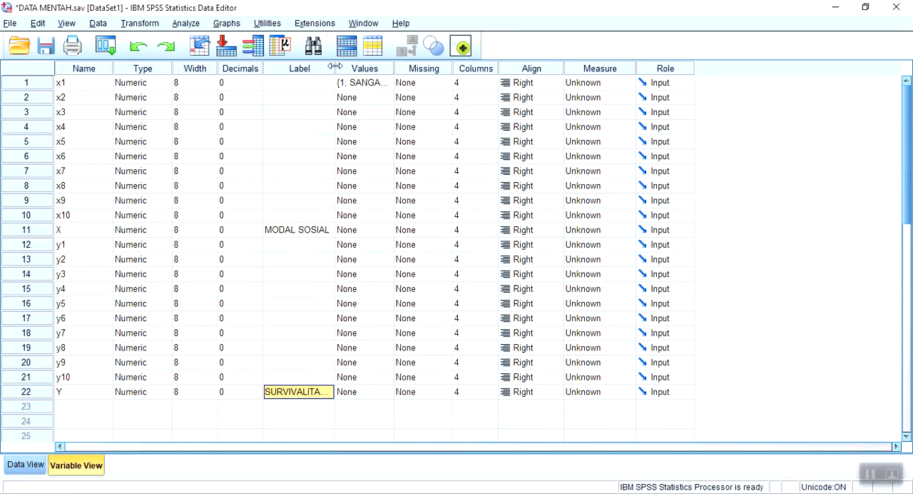
{"action": "left_click_drag", "start_coordinate": [335, 66], "coordinate": [403, 67]}
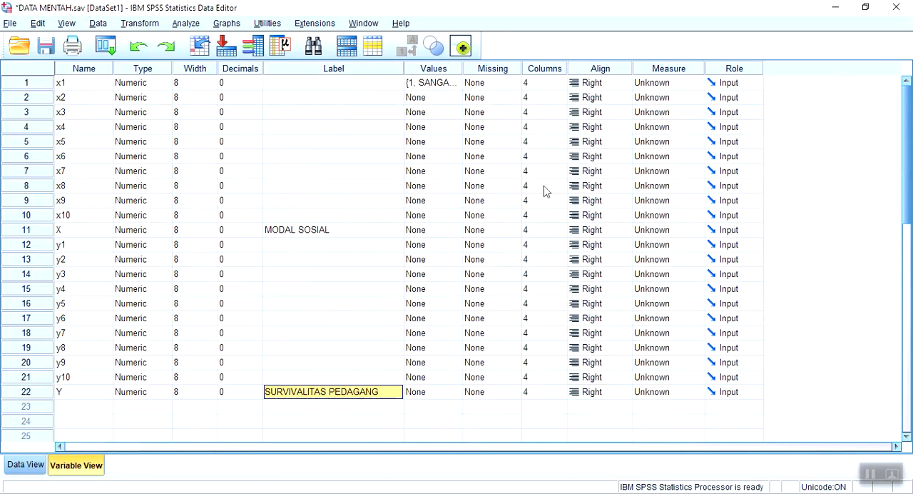
{"action": "left_click", "coordinate": [31, 466]}
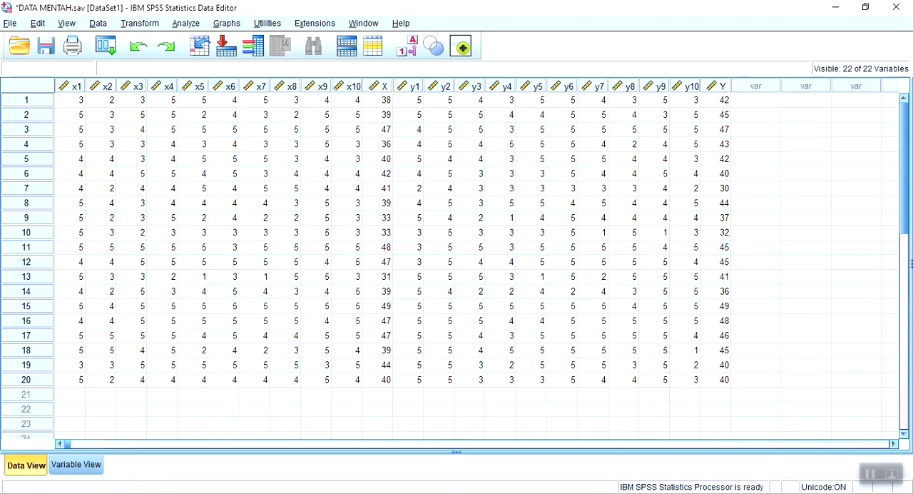
Return to the Untitled2 dataset, close it without saving, and save the DATA MENTAH.sav dataset
{"action": "left_click", "coordinate": [329, 466]}
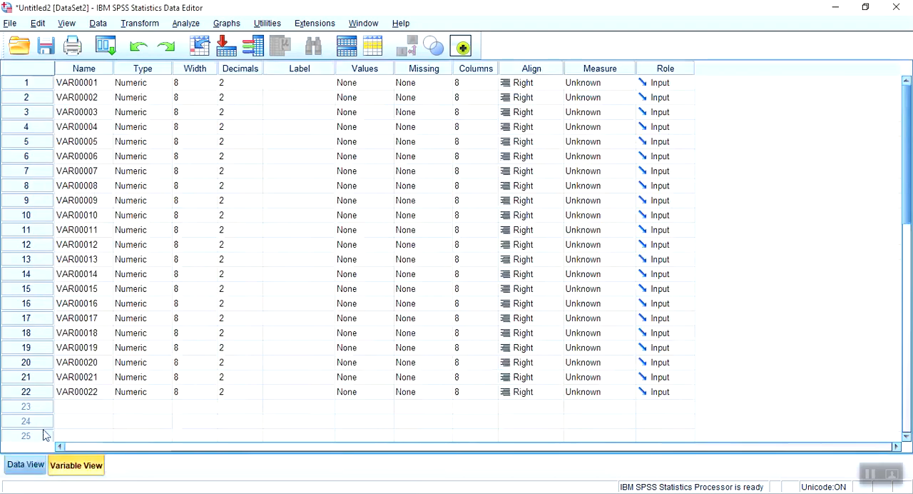
{"action": "left_click", "coordinate": [25, 464]}
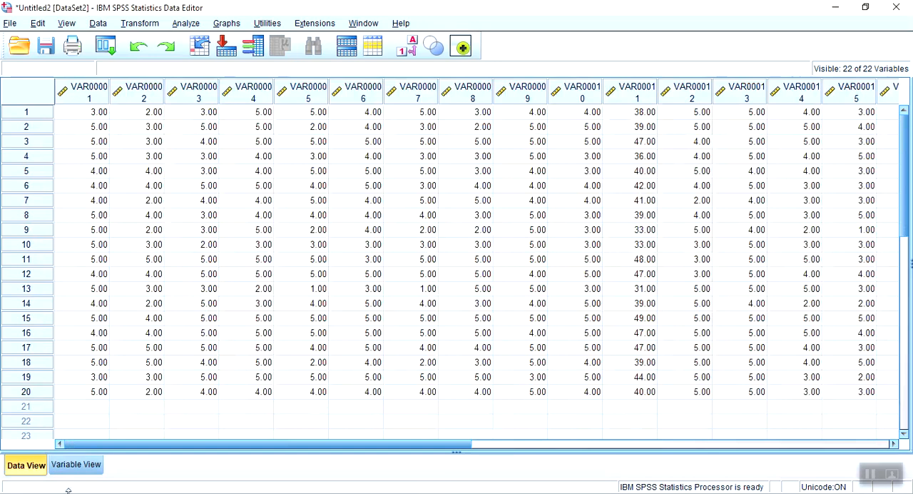
{"action": "left_click", "coordinate": [896, 8]}
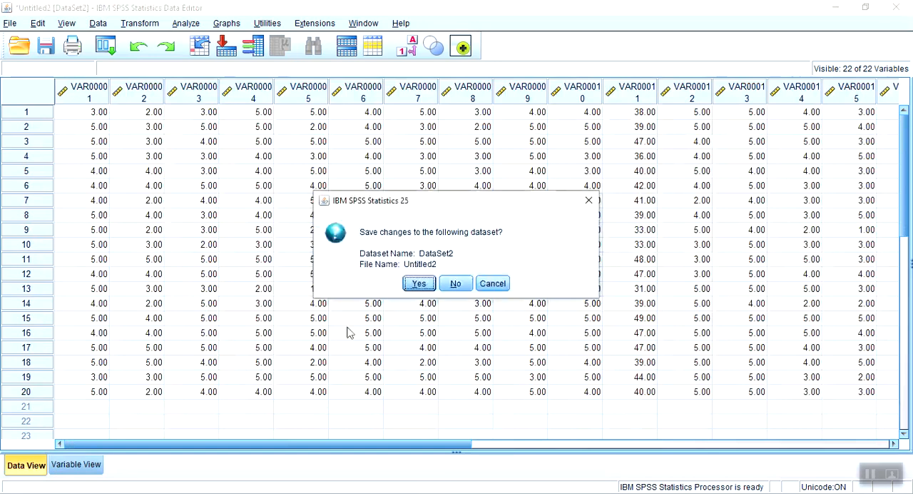
{"action": "left_click", "coordinate": [458, 285]}
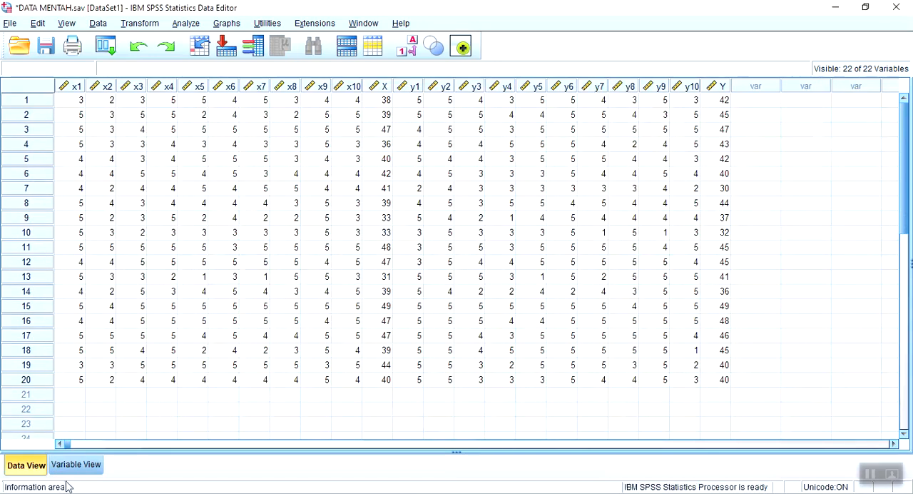
{"action": "left_click", "coordinate": [46, 46]}
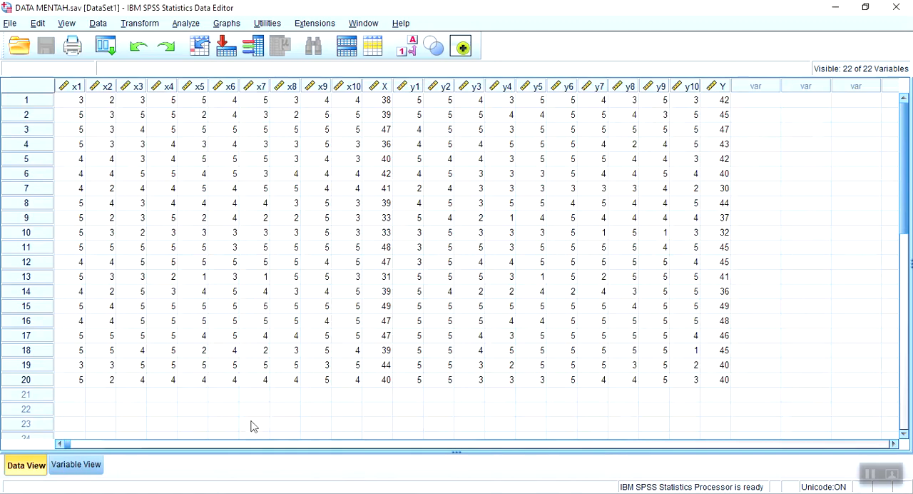
Switch to the Kuesioner Metpen Kuantitatif document in Word and review the STS to SS answer scale of the Modal Sosial (X) statements
{"action": "left_click", "coordinate": [214, 493]}
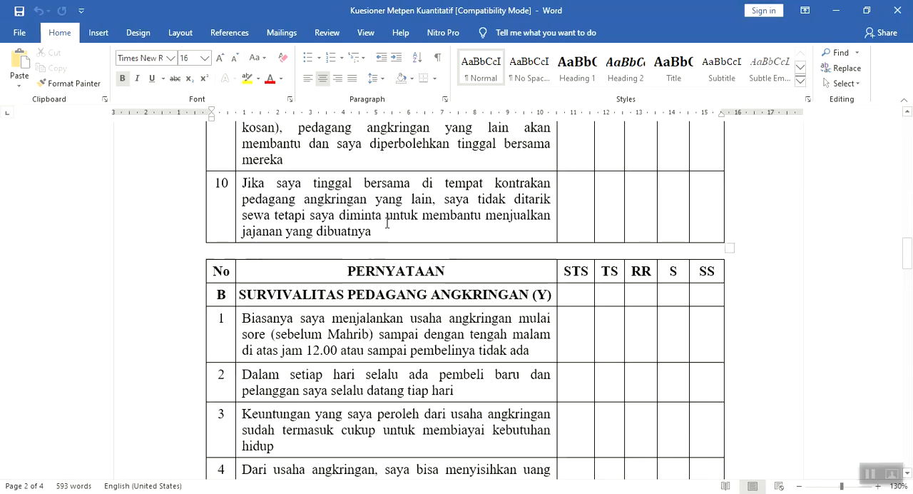
{"action": "scroll", "coordinate": [389, 220], "scroll_direction": "up", "scroll_amount": 3}
{"action": "scroll", "coordinate": [389, 220], "scroll_direction": "up", "scroll_amount": 5}
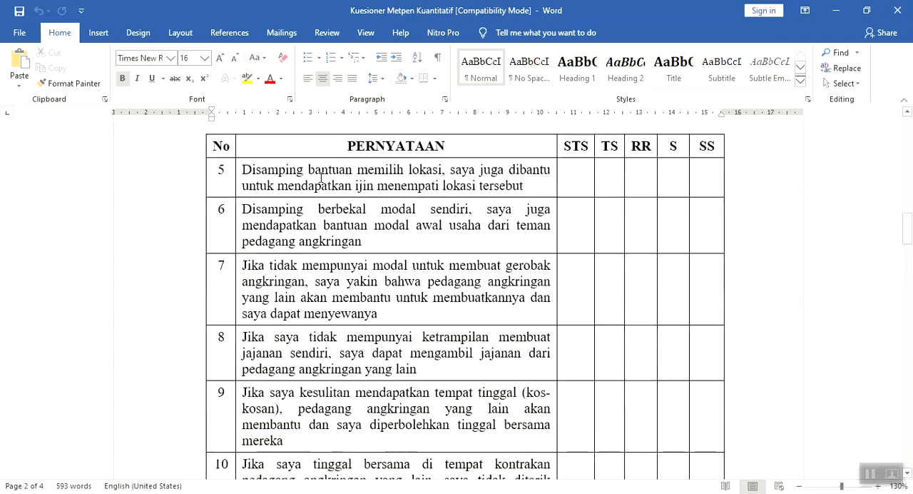
{"action": "scroll", "coordinate": [451, 184], "scroll_direction": "up", "scroll_amount": 10}
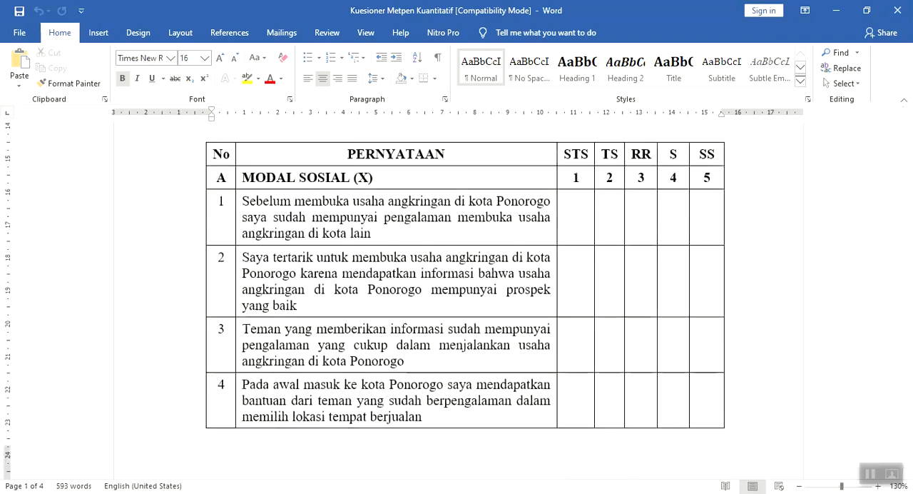
Return to DATA MENTAH.sav in SPSS and inspect the value labels defined for x1 without changing them
{"action": "left_click", "coordinate": [82, 454]}
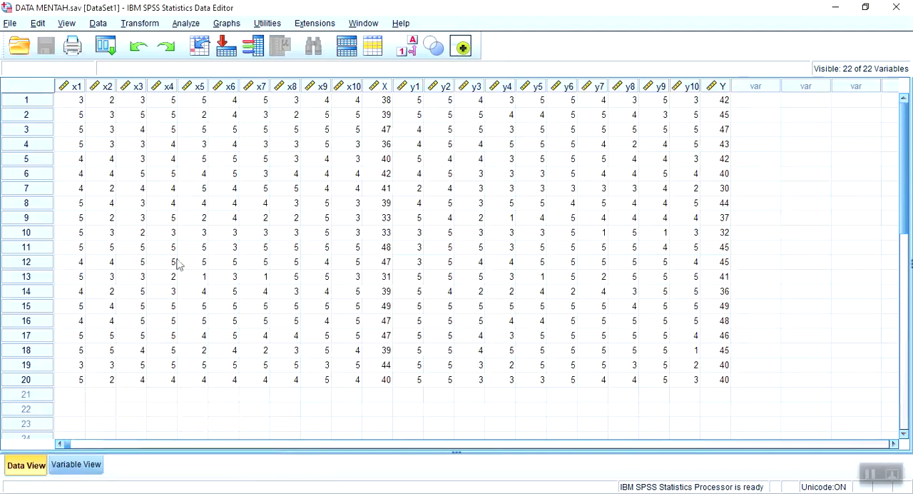
{"action": "left_click", "coordinate": [91, 468]}
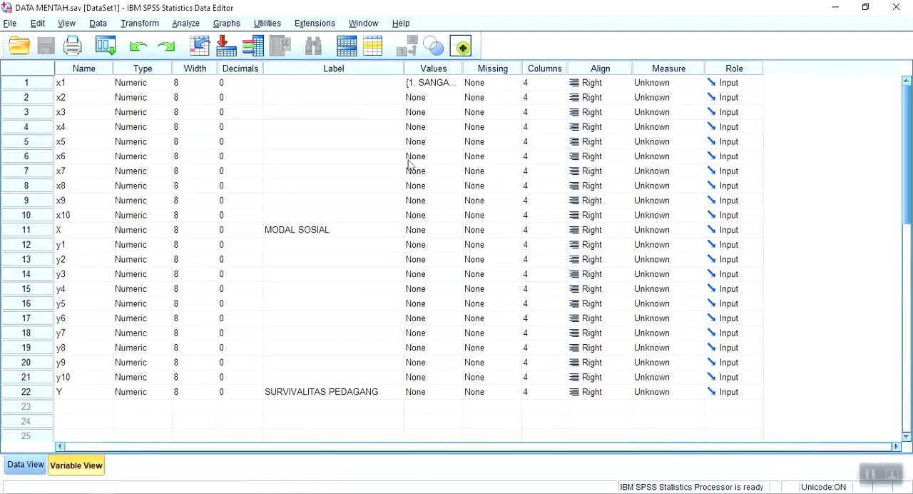
{"action": "double_click", "coordinate": [457, 84]}
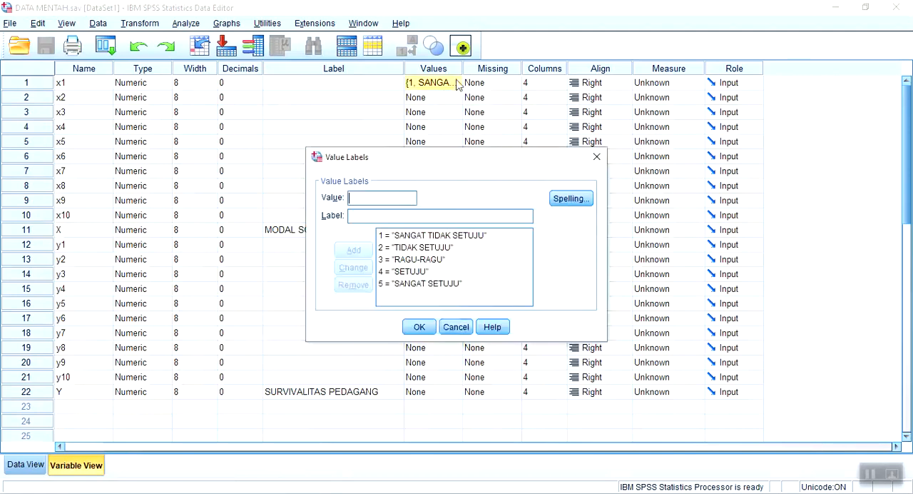
{"action": "left_click", "coordinate": [463, 329]}
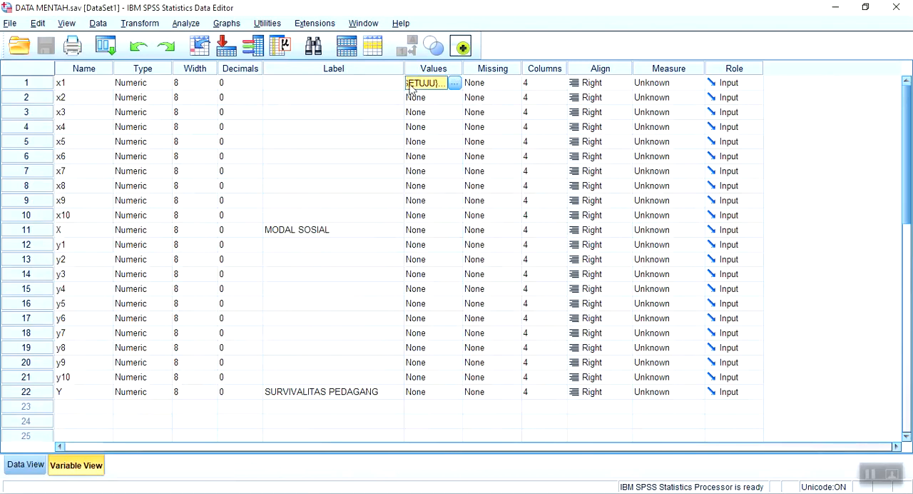
Show the dataset's case values and start a Frequencies analysis from the descriptive statistics
{"action": "left_click", "coordinate": [37, 470]}
{"action": "left_click", "coordinate": [185, 23]}
{"action": "mouse_move", "coordinate": [216, 61]}
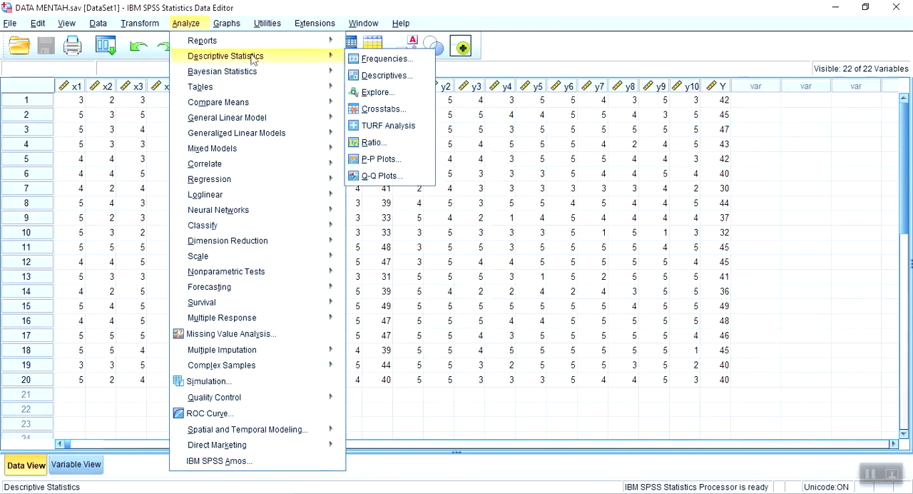
{"action": "left_click", "coordinate": [385, 59]}
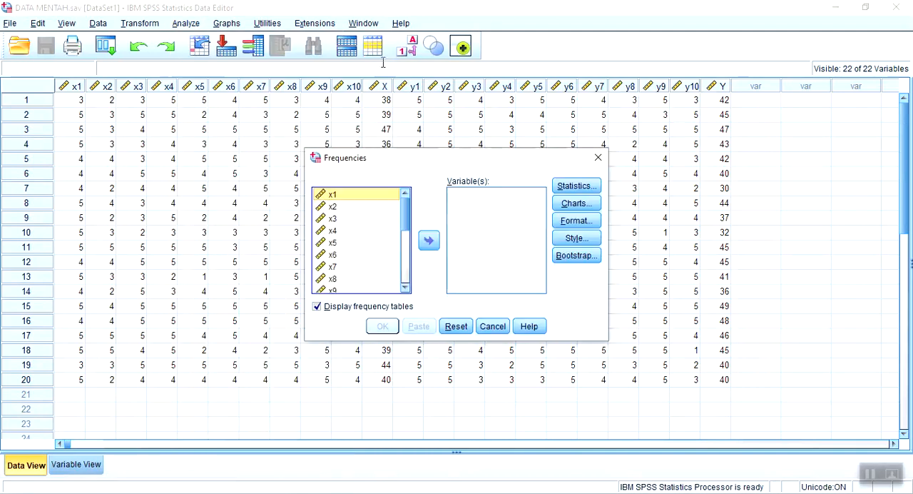
{"action": "key", "text": "shift+Down"}
{"action": "key", "text": "shift+Down"}
{"action": "key", "text": "shift+Down"}
{"action": "key", "text": "shift+Down"}
{"action": "key", "text": "shift+Down"}
{"action": "key", "text": "shift+Down"}
{"action": "key", "text": "shift+Down"}
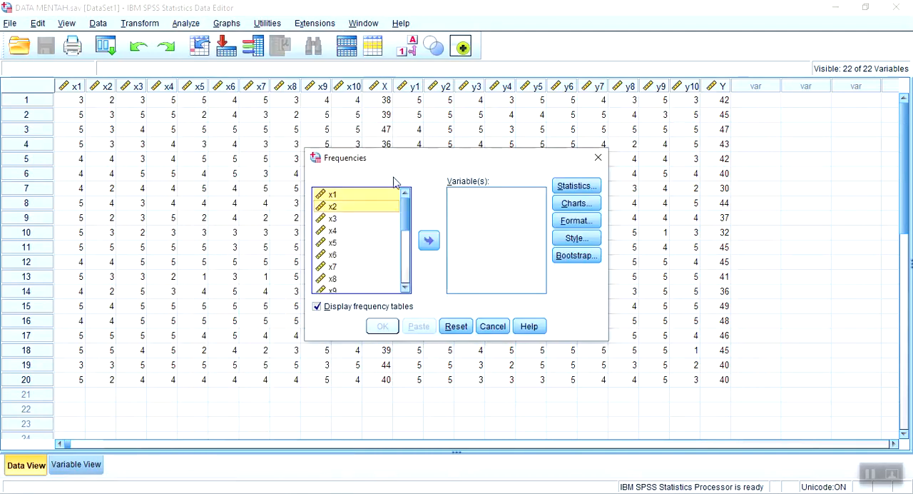
{"action": "key", "text": "shift+Down"}
{"action": "key", "text": "shift+Down"}
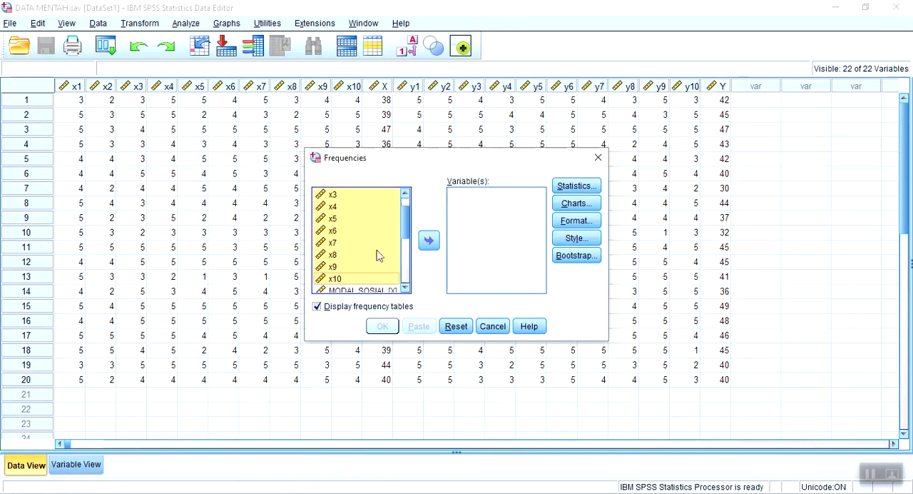
{"action": "left_click", "coordinate": [358, 210]}
{"action": "scroll", "coordinate": [355, 204], "scroll_direction": "up", "scroll_amount": 1}
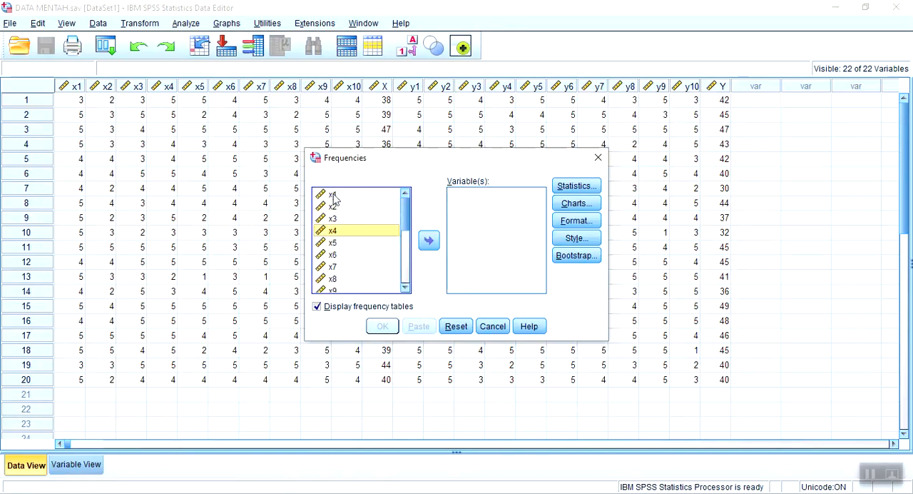
Add the Modal Sosial items x1 through x10 as the variables of the Frequencies analysis
{"action": "left_click", "coordinate": [333, 196]}
{"action": "key", "text": "shift+Down"}
{"action": "key", "text": "shift+Down"}
{"action": "key", "text": "shift+Down"}
{"action": "key", "text": "shift+Down"}
{"action": "key", "text": "shift+Down"}
{"action": "key", "text": "shift+Down"}
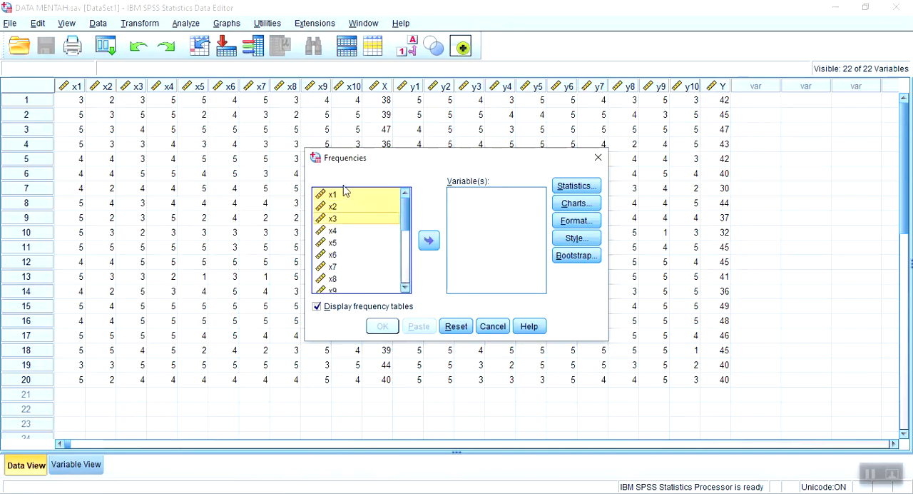
{"action": "key", "text": "shift+Down"}
{"action": "key", "text": "shift+Down"}
{"action": "key", "text": "shift+Down"}
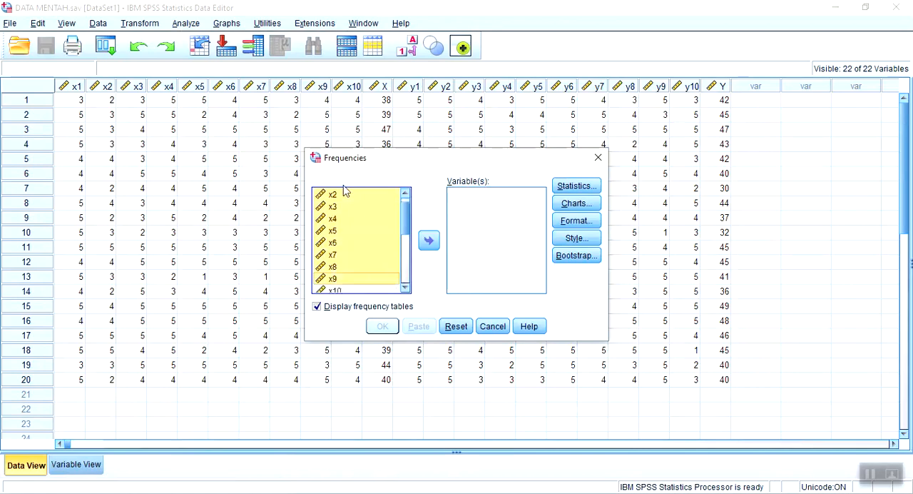
{"action": "left_click", "coordinate": [429, 240]}
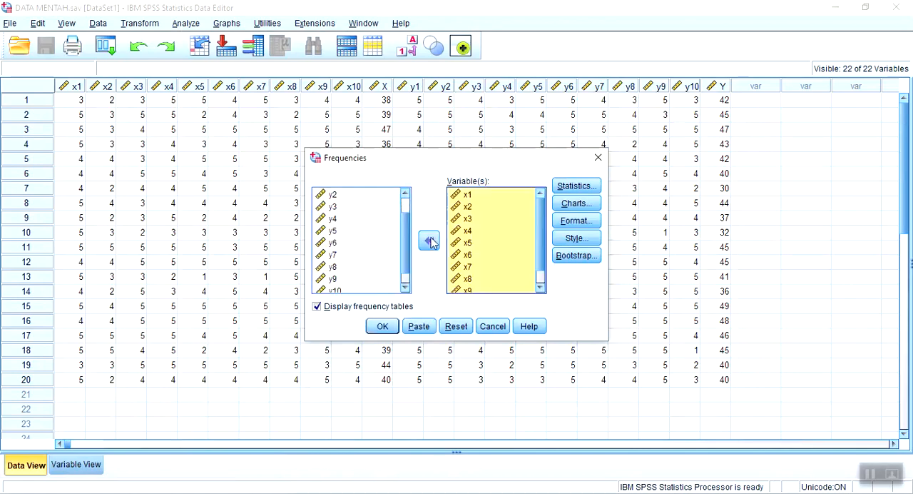
Include the mean, median, mode, minimum and maximum in the statistics of the Frequencies analysis
{"action": "left_click", "coordinate": [587, 189]}
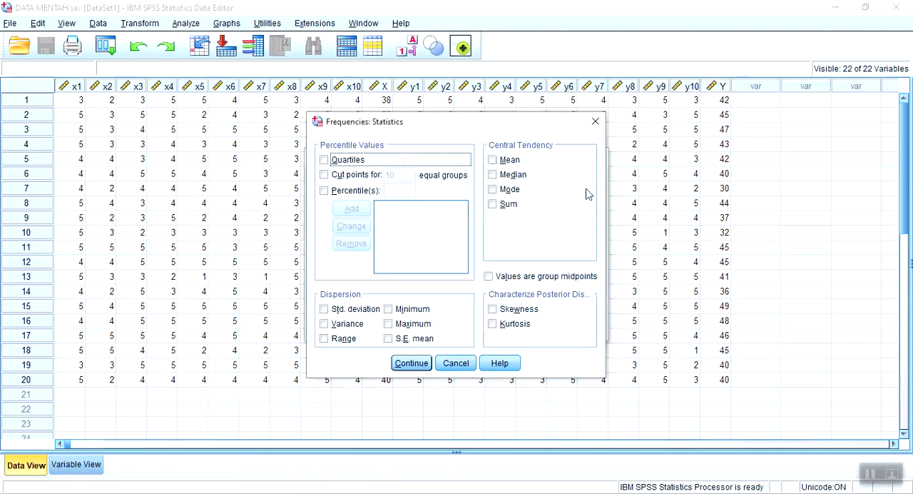
{"action": "left_click", "coordinate": [493, 160]}
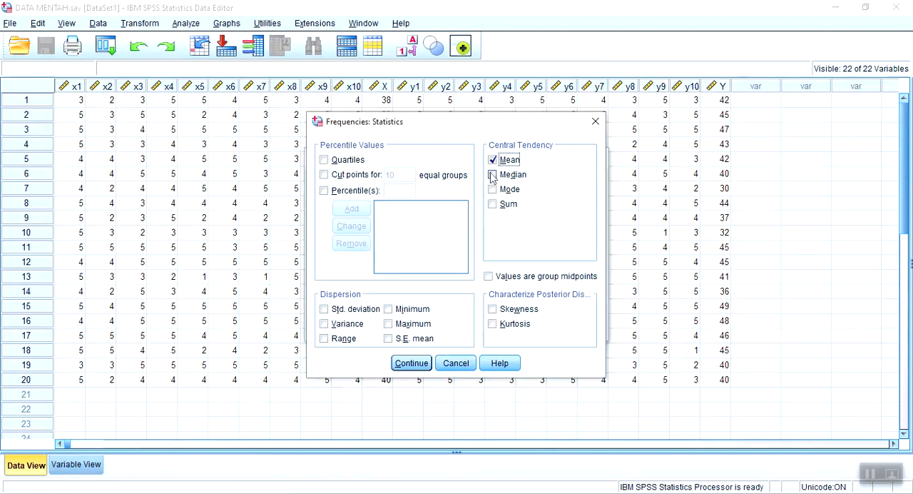
{"action": "left_click", "coordinate": [492, 174]}
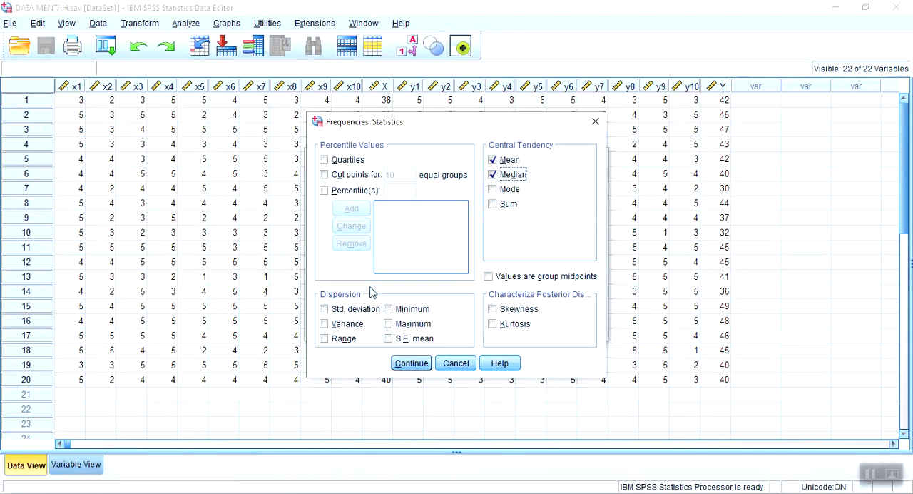
{"action": "left_click", "coordinate": [389, 309]}
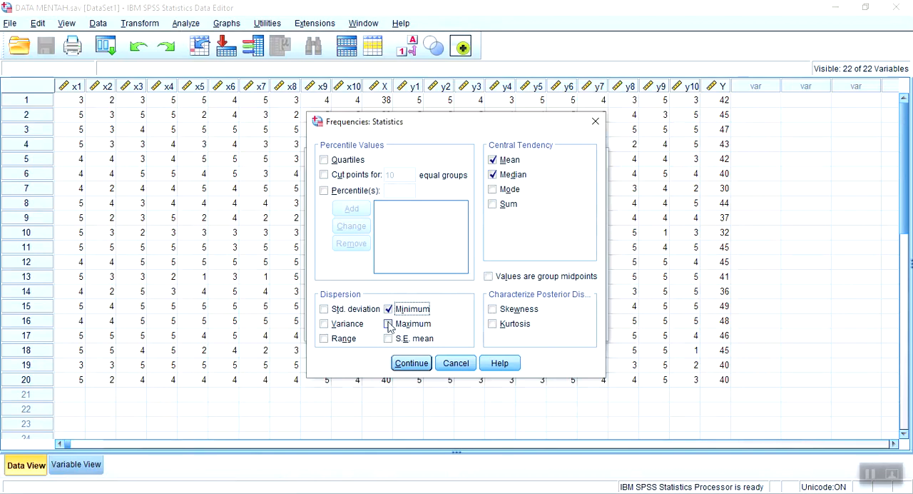
{"action": "left_click", "coordinate": [389, 324]}
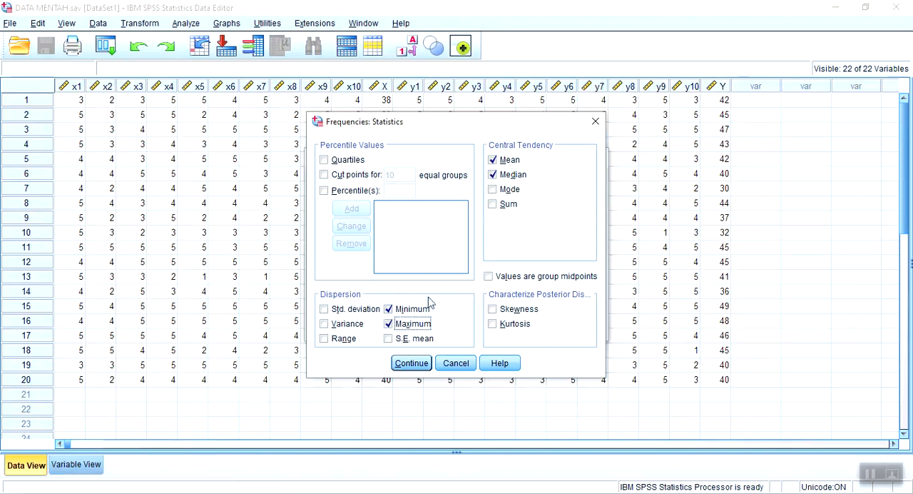
{"action": "left_click", "coordinate": [494, 190]}
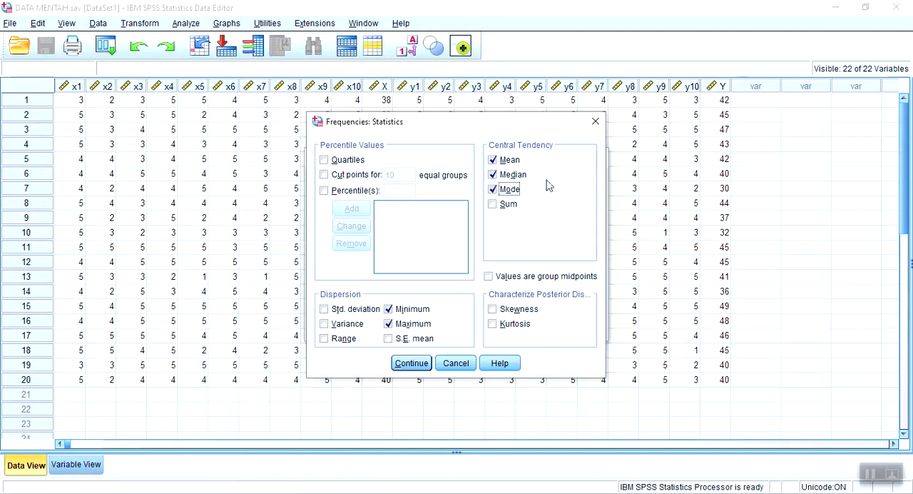
{"action": "left_click", "coordinate": [410, 362]}
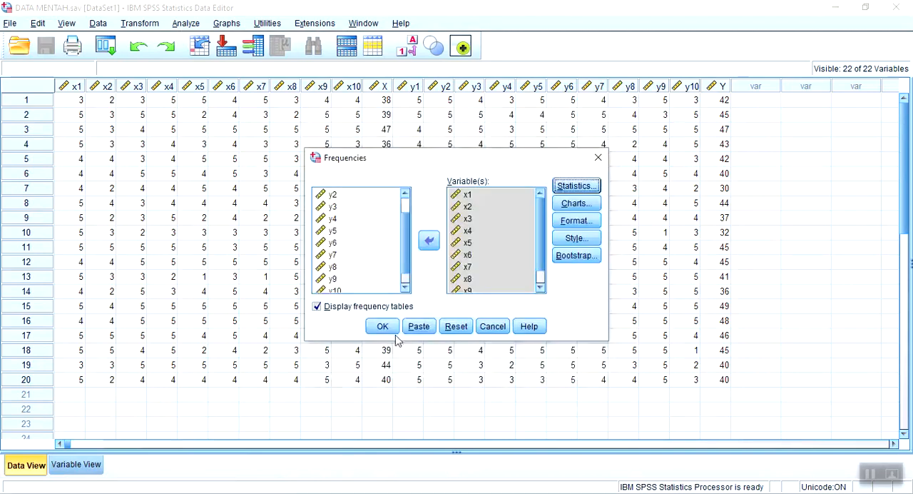
Run the Frequencies analysis on x1 through x10 and review its statistics and first frequency tables
{"action": "left_click", "coordinate": [383, 326]}
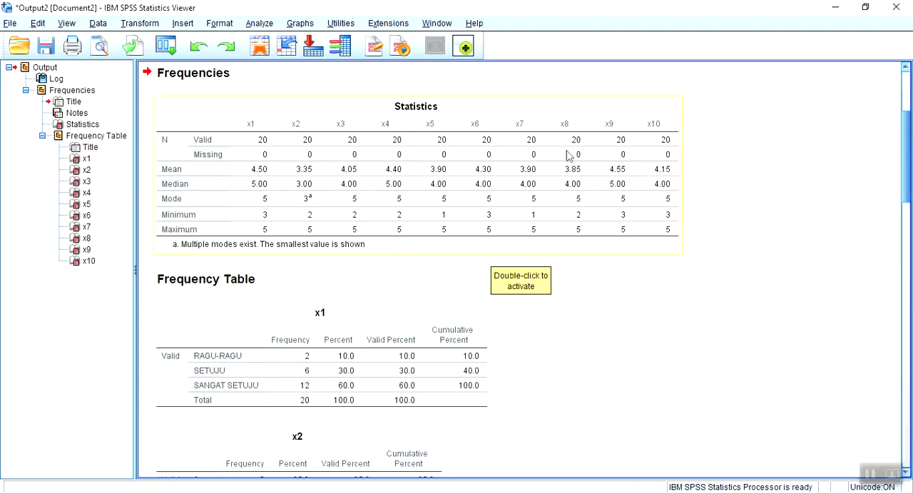
{"action": "scroll", "coordinate": [449, 319], "scroll_direction": "down", "scroll_amount": 2}
{"action": "scroll", "coordinate": [450, 319], "scroll_direction": "down", "scroll_amount": 2}
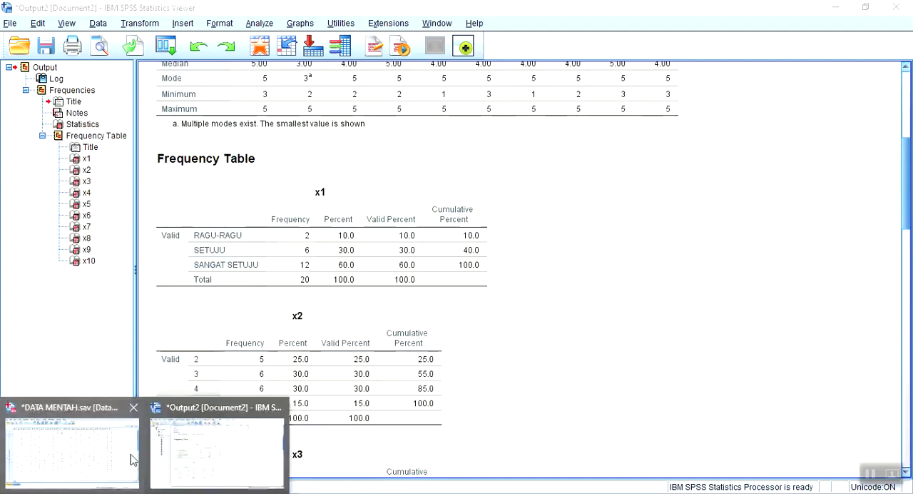
Compare the variable definitions in DATA MENTAH.sav with the frequency tables and the Modal Sosial statements in the Word questionnaire
{"action": "left_click", "coordinate": [105, 457]}
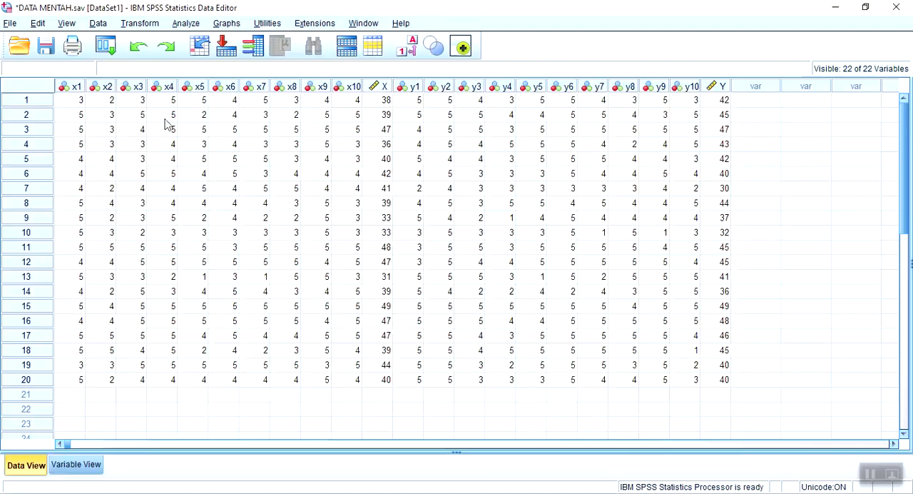
{"action": "left_click", "coordinate": [77, 465]}
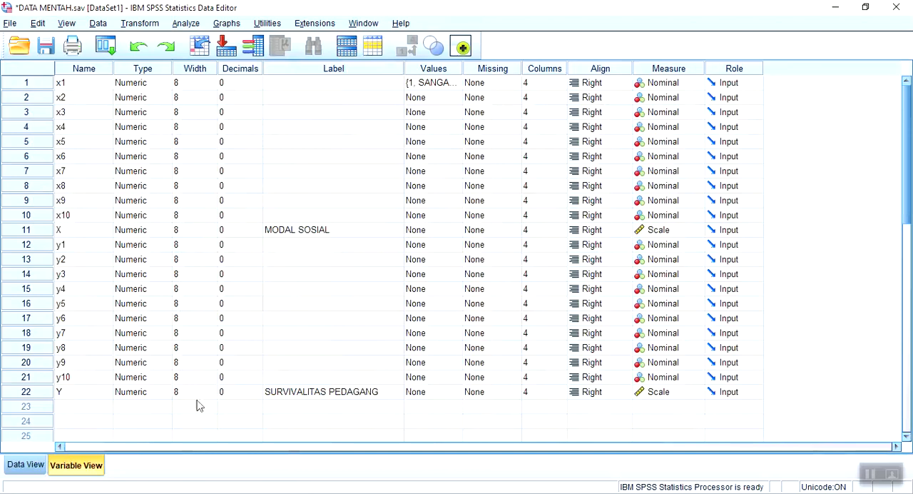
{"action": "left_click", "coordinate": [214, 450]}
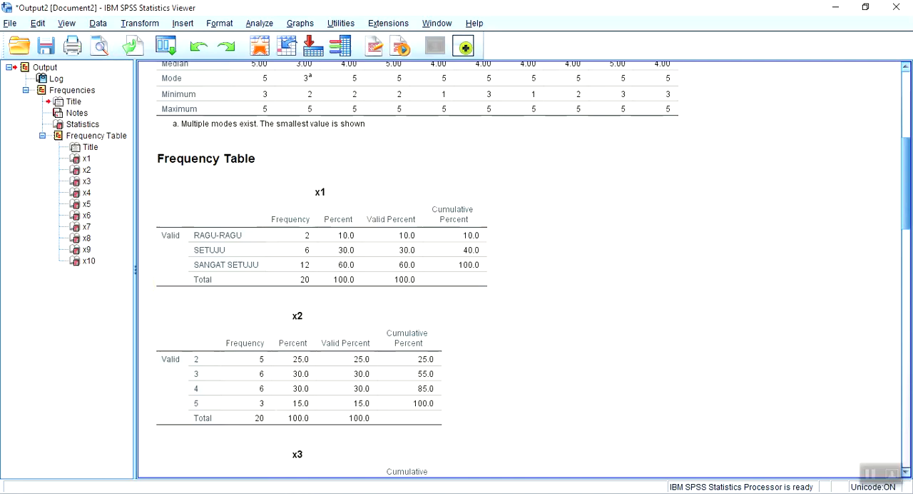
{"action": "left_click", "coordinate": [93, 492]}
{"action": "left_click", "coordinate": [100, 462]}
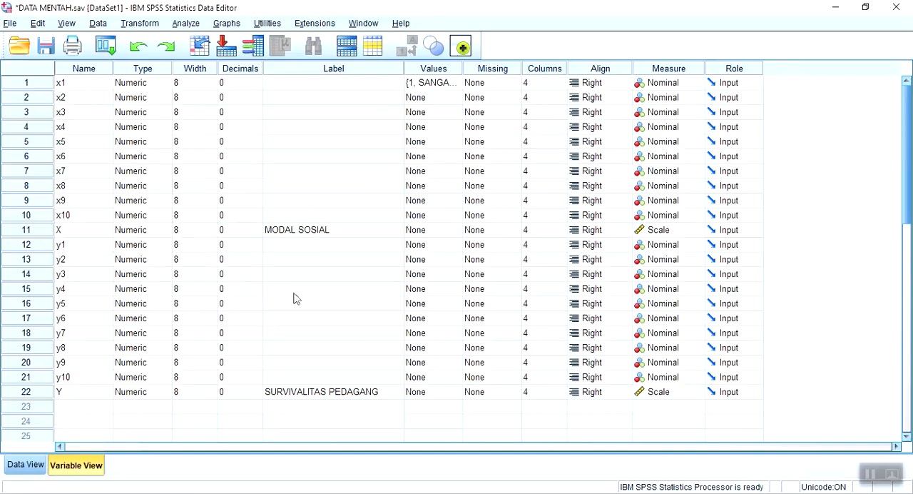
{"action": "left_click", "coordinate": [196, 492]}
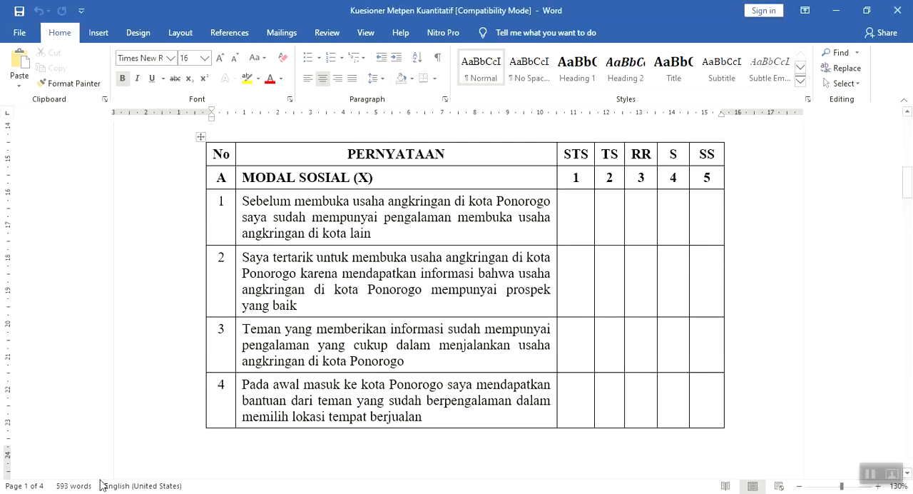
{"action": "mouse_move", "coordinate": [81, 469]}
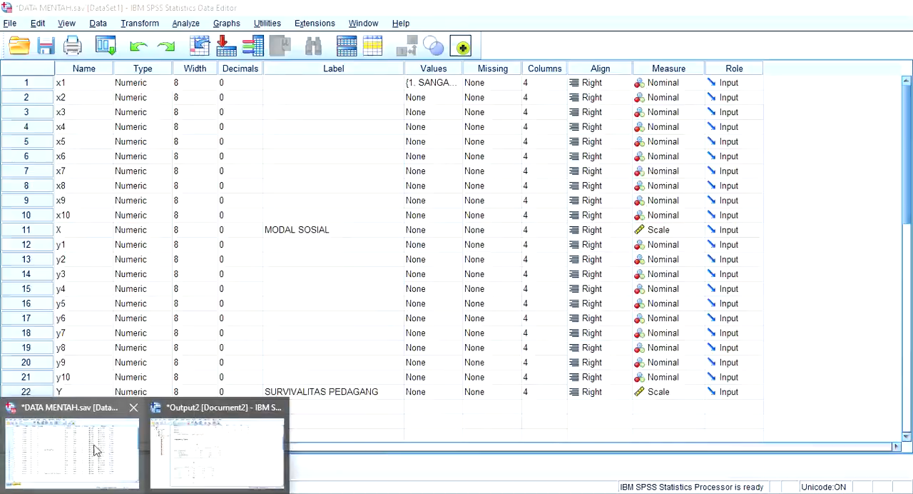
Return to the Frequencies output, examine how the x1 to x3 tables are labelled, and close the output window
{"action": "left_click", "coordinate": [180, 437]}
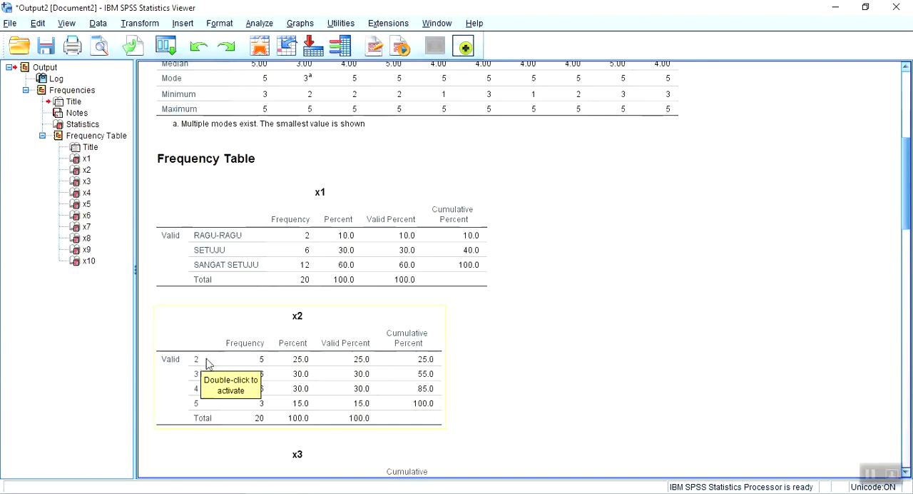
{"action": "scroll", "coordinate": [205, 391], "scroll_direction": "down", "scroll_amount": 3}
{"action": "scroll", "coordinate": [214, 393], "scroll_direction": "up", "scroll_amount": 2}
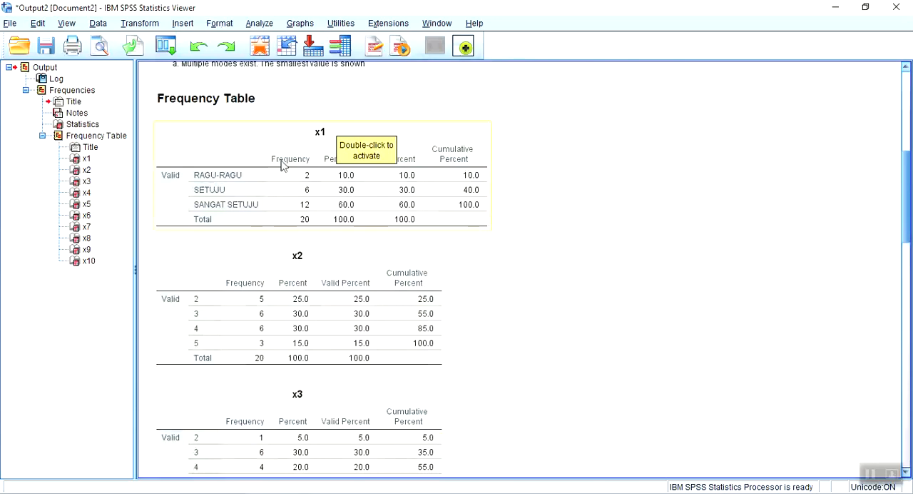
{"action": "left_click", "coordinate": [896, 7]}
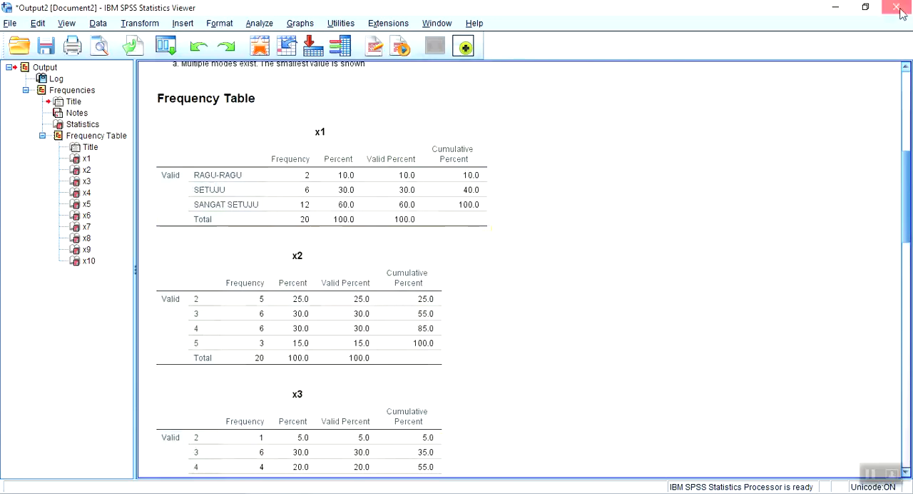
{"action": "left_click", "coordinate": [455, 271]}
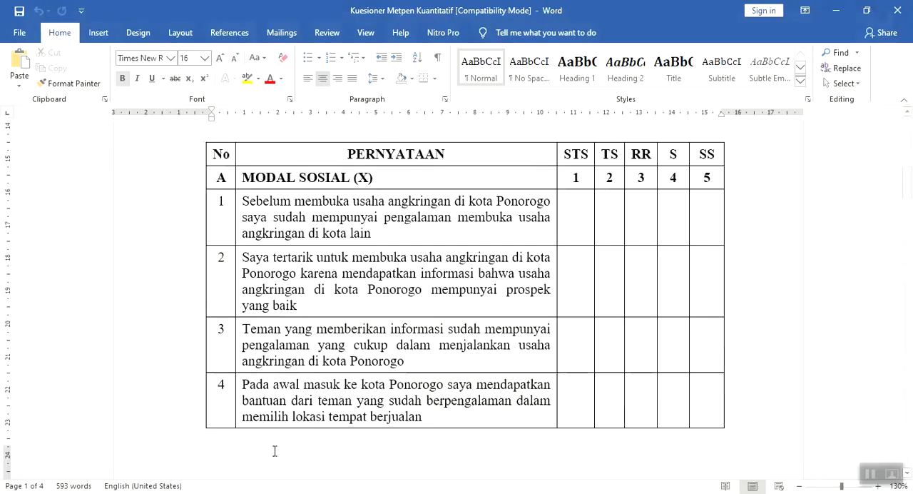
Copy Modal Sosial statements 1 to 4 from the Word questionnaire into the labels of variables x1 to x4 in SPSS
{"action": "scroll", "coordinate": [349, 393], "scroll_direction": "up", "scroll_amount": 3}
{"action": "scroll", "coordinate": [349, 391], "scroll_direction": "up", "scroll_amount": 1}
{"action": "scroll", "coordinate": [379, 329], "scroll_direction": "down", "scroll_amount": 3}
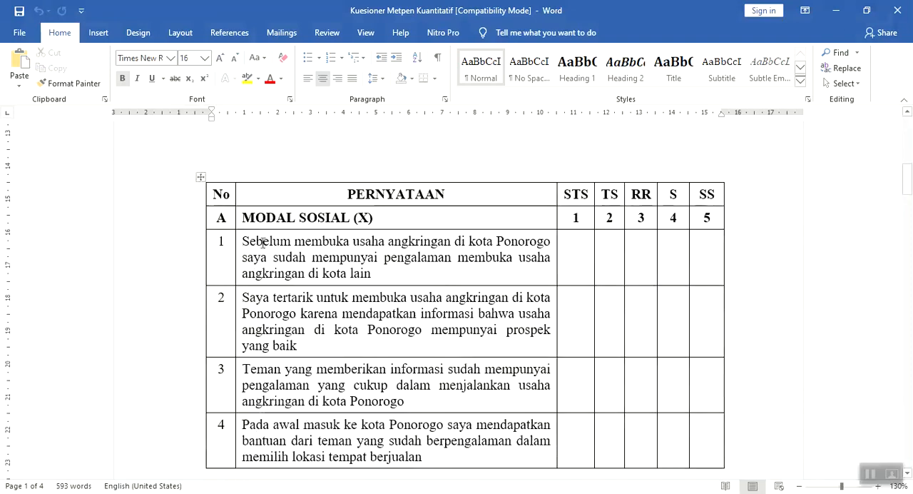
{"action": "left_click_drag", "start_coordinate": [243, 240], "coordinate": [405, 428]}
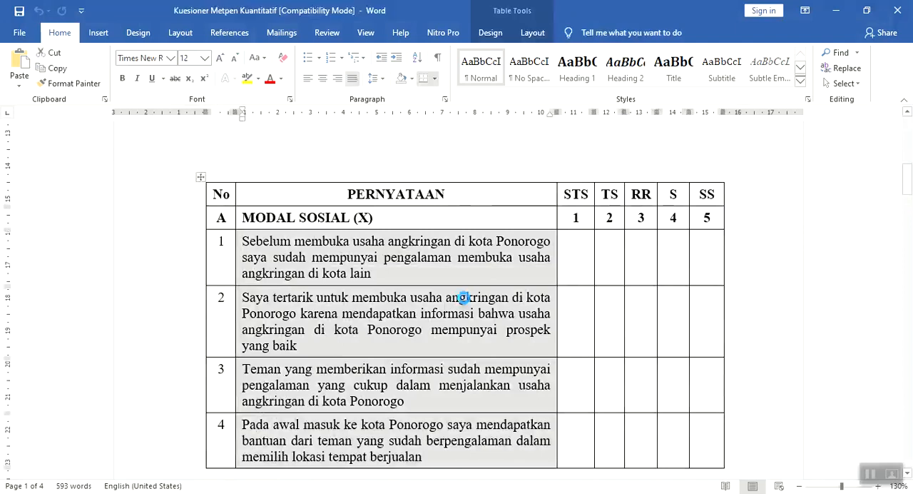
{"action": "left_click", "coordinate": [75, 493]}
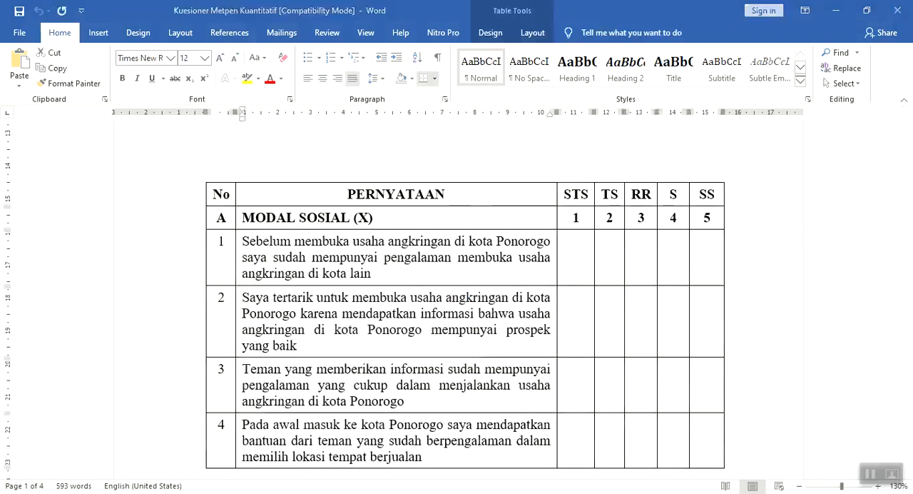
{"action": "left_click", "coordinate": [333, 90]}
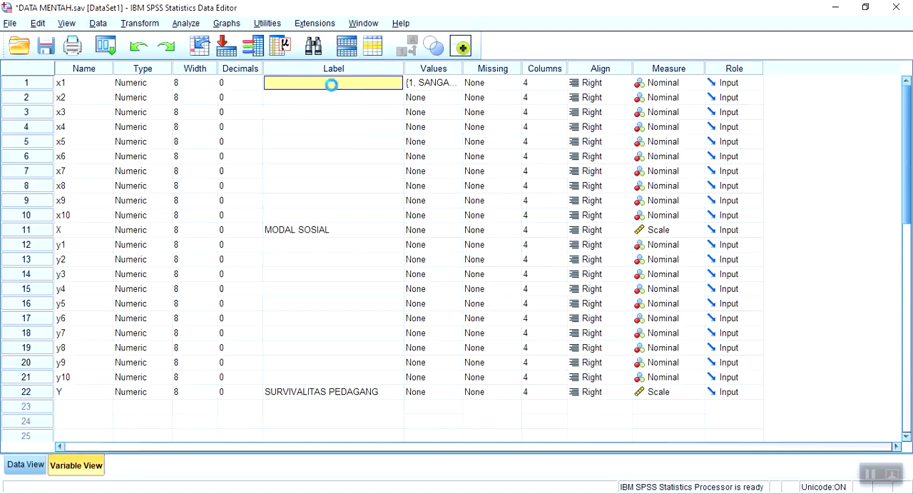
{"action": "key", "text": "ctrl+v"}
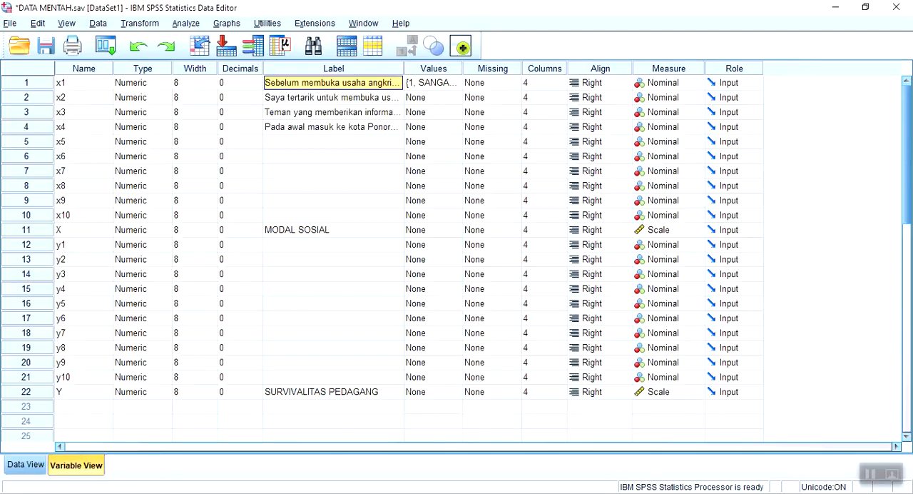
Copy Modal Sosial statements 5 to 10 from the Word questionnaire into the labels of variables x5 to x10 in SPSS
{"action": "key", "text": "alt+Tab"}
{"action": "scroll", "coordinate": [288, 383], "scroll_direction": "down", "scroll_amount": 10}
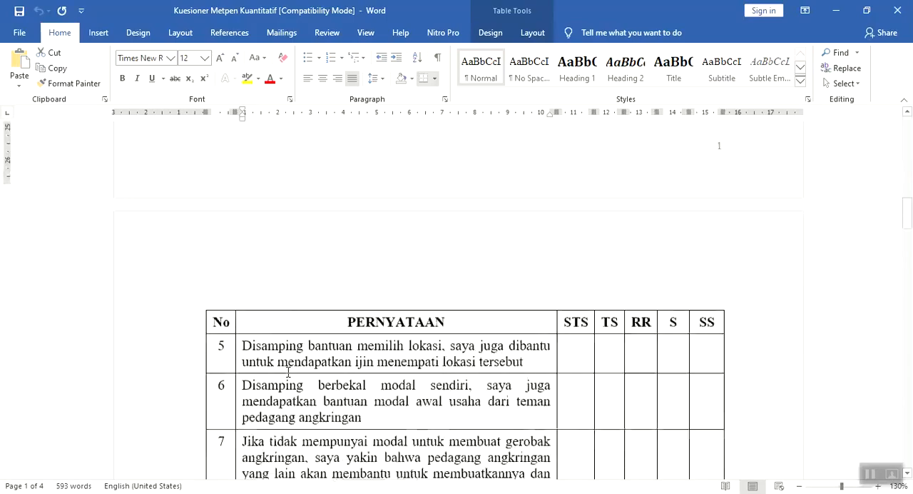
{"action": "left_click_drag", "start_coordinate": [240, 329], "coordinate": [324, 441]}
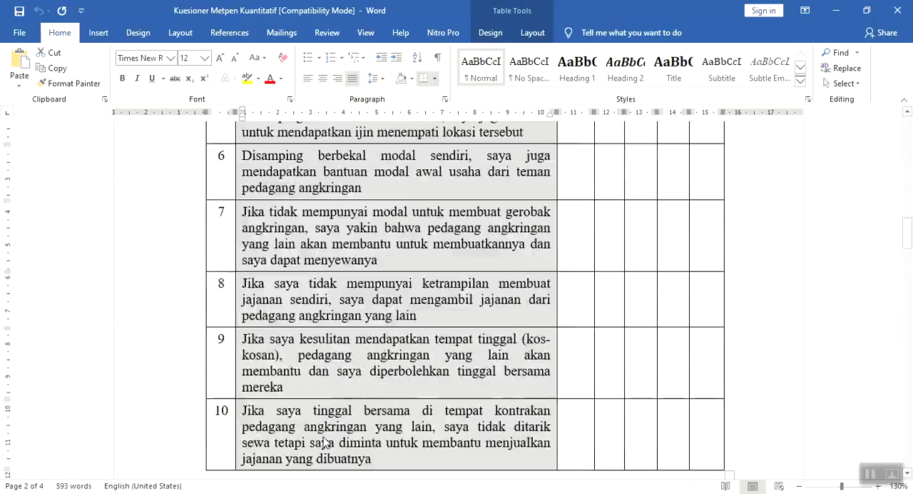
{"action": "key", "text": "alt+Tab"}
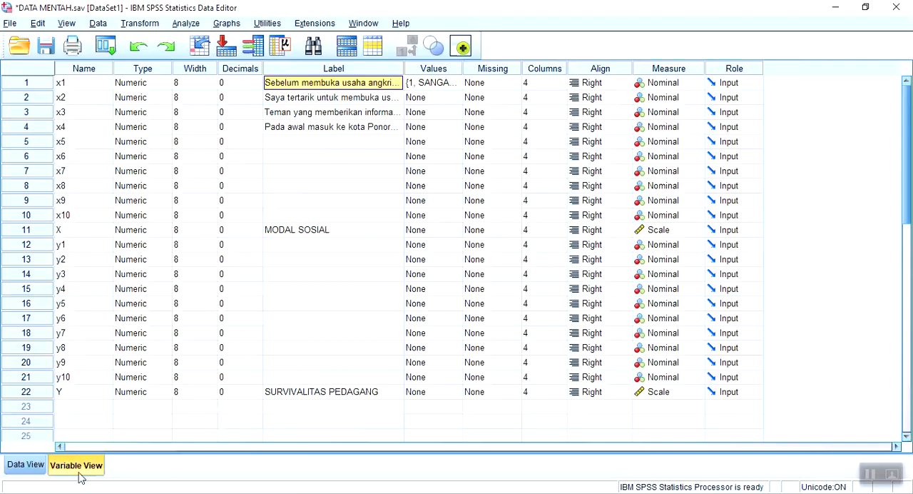
{"action": "left_click", "coordinate": [320, 140]}
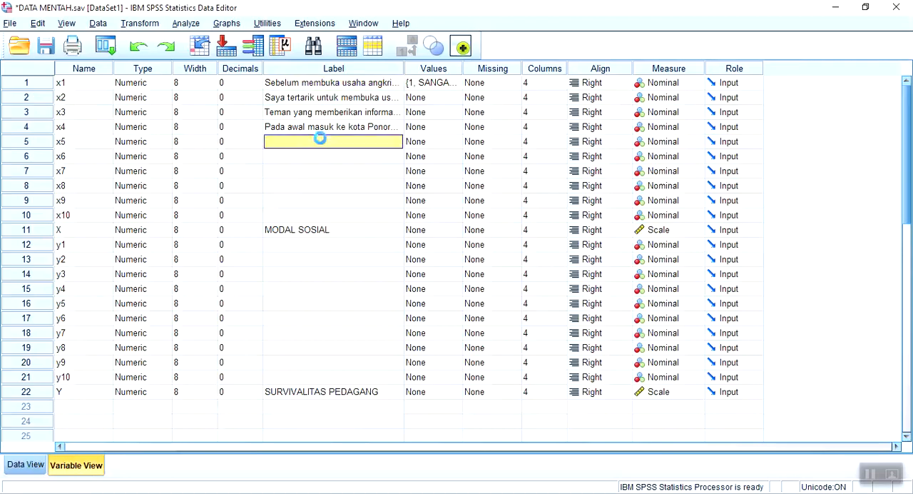
{"action": "key", "text": "ctrl+v"}
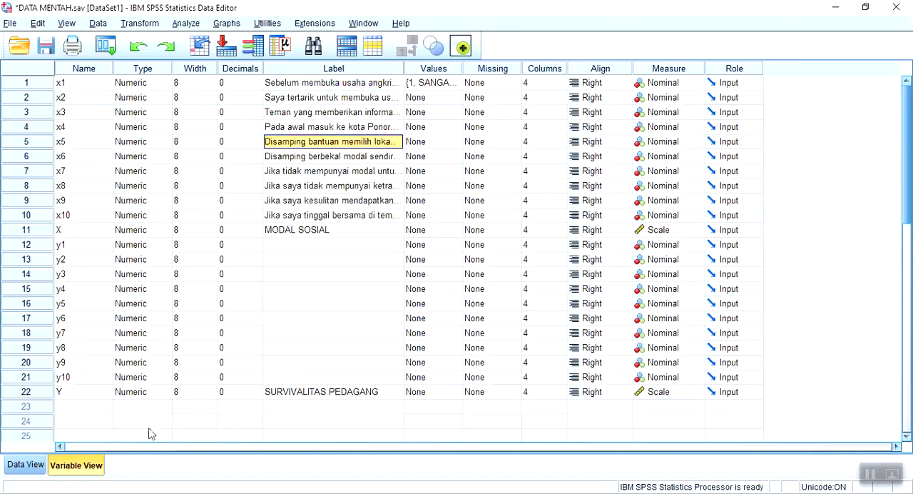
Copy Survivalitas Pedagang Angkringan statements 1 to 7 from the Word questionnaire into the labels of variables y1 to y7 in SPSS
{"action": "key", "text": "alt+Tab"}
{"action": "scroll", "coordinate": [291, 426], "scroll_direction": "down", "scroll_amount": 3}
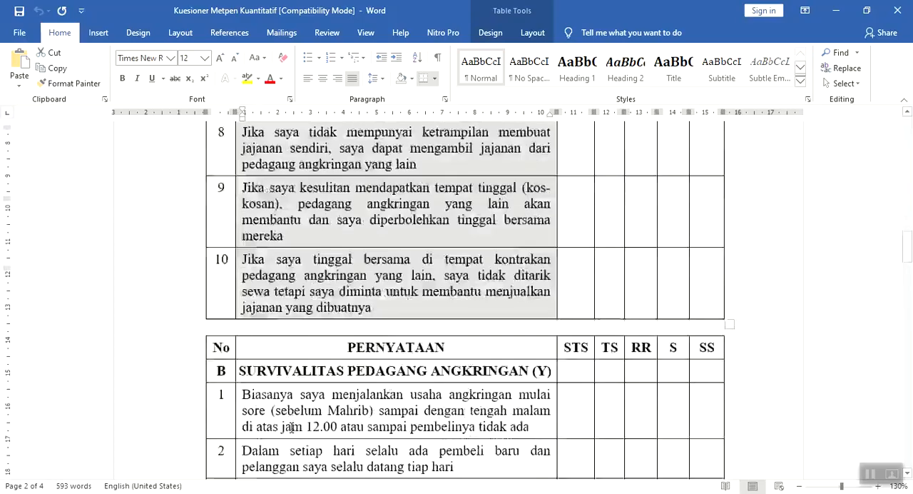
{"action": "scroll", "coordinate": [291, 427], "scroll_direction": "down", "scroll_amount": 1}
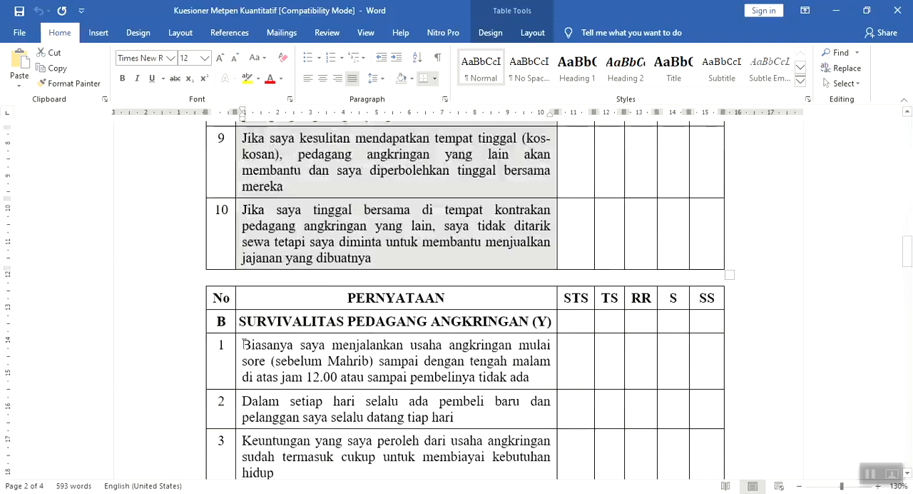
{"action": "left_click_drag", "start_coordinate": [243, 345], "coordinate": [346, 377]}
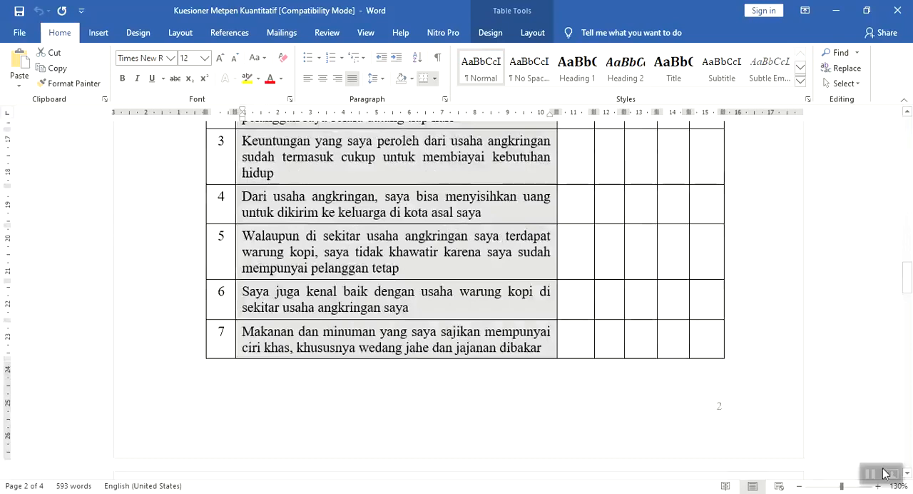
{"action": "key", "text": "alt+Tab"}
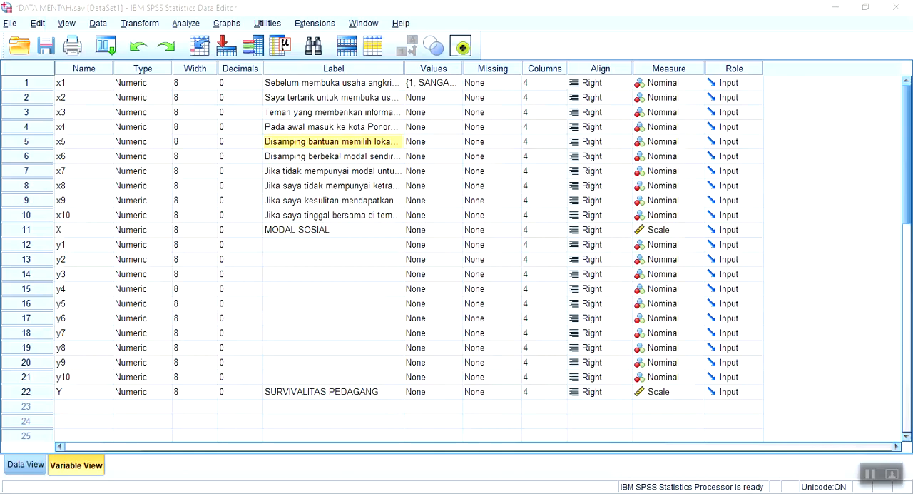
{"action": "left_click", "coordinate": [305, 244]}
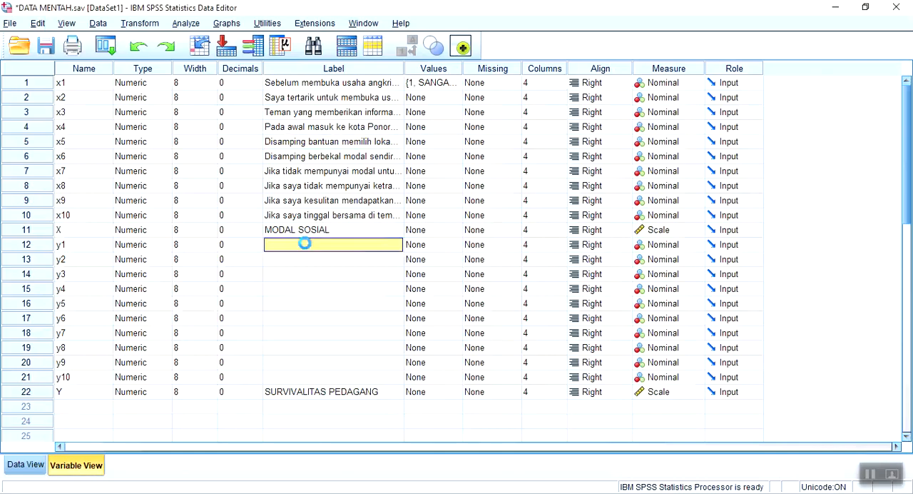
{"action": "key", "text": "ctrl+v"}
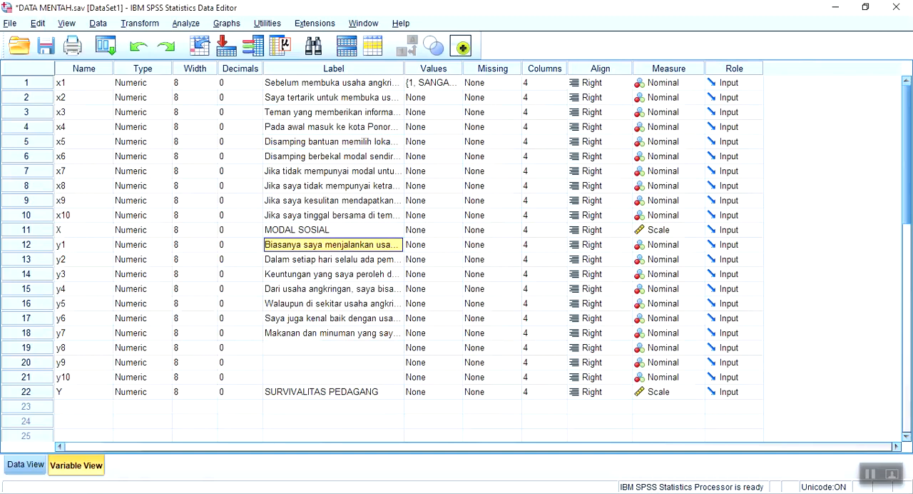
Copy Survivalitas statements 8 to 10 from the Word questionnaire into the labels of variables y8 to y10 in SPSS
{"action": "key", "text": "alt+Tab"}
{"action": "scroll", "coordinate": [259, 393], "scroll_direction": "down", "scroll_amount": 4}
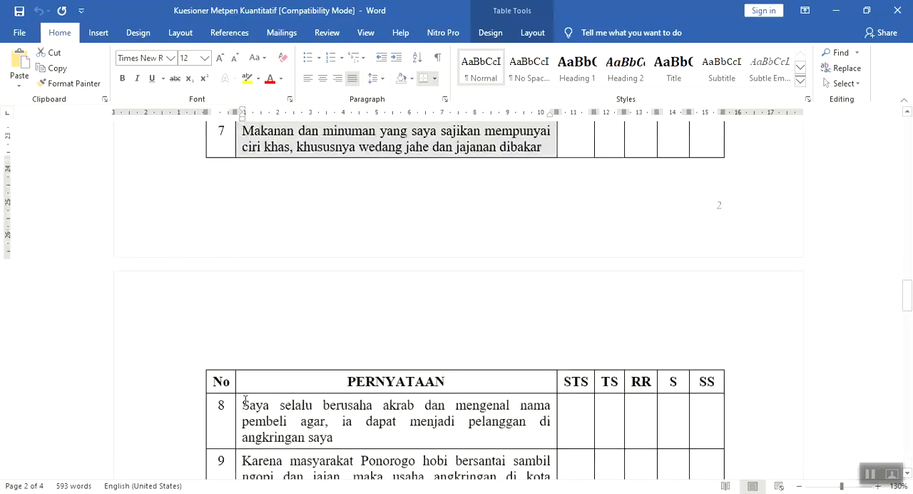
{"action": "left_click_drag", "start_coordinate": [246, 400], "coordinate": [312, 432]}
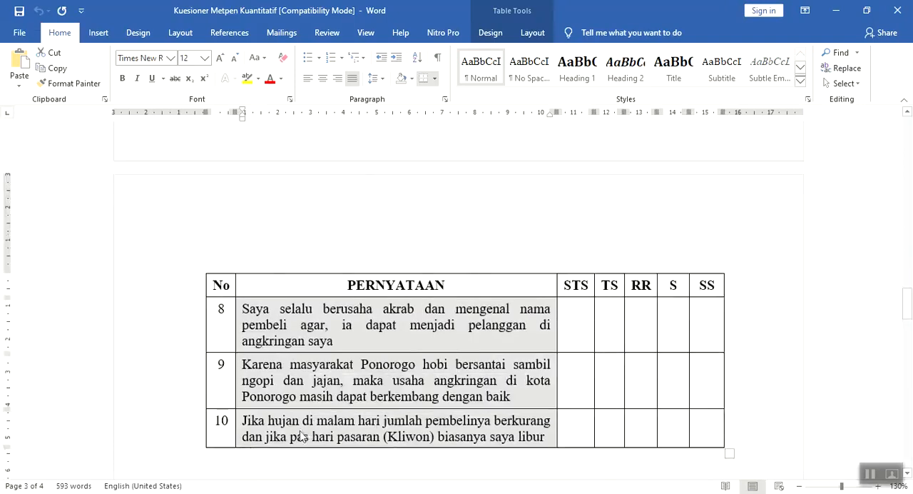
{"action": "key", "text": "alt+Tab"}
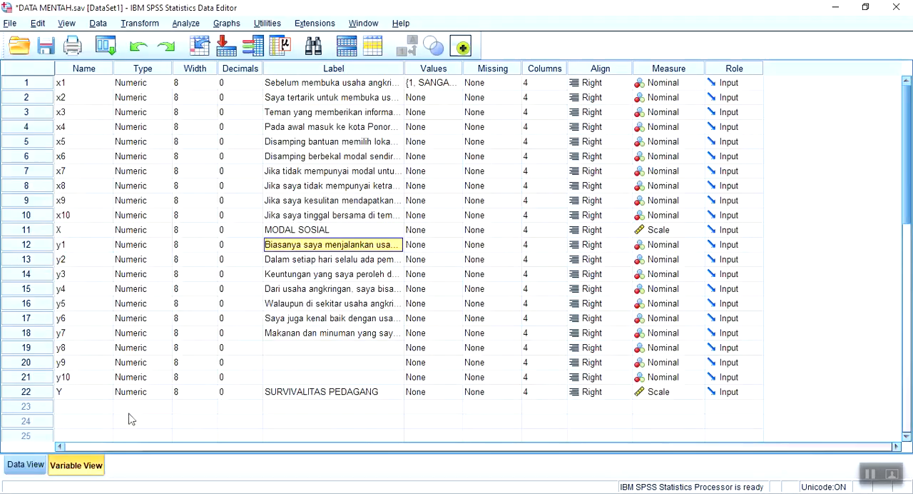
{"action": "left_click", "coordinate": [303, 347]}
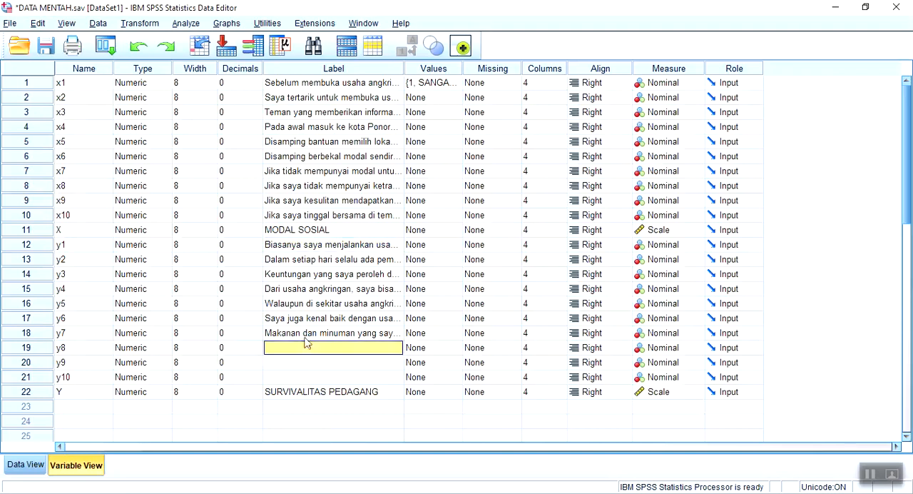
{"action": "key", "text": "ctrl+v"}
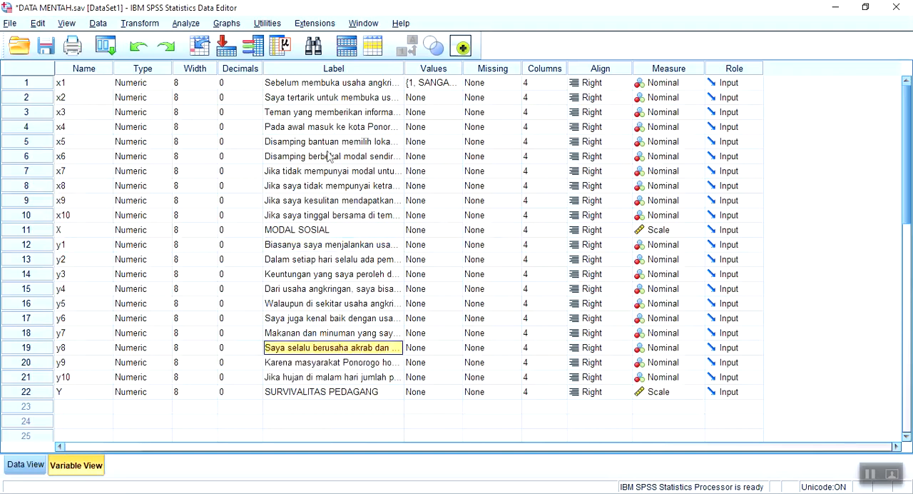
Open the Frequencies analysis, reset it, and choose the ten Modal Sosial items x1 to x10 as its variables
{"action": "left_click", "coordinate": [21, 466]}
{"action": "left_click", "coordinate": [195, 27]}
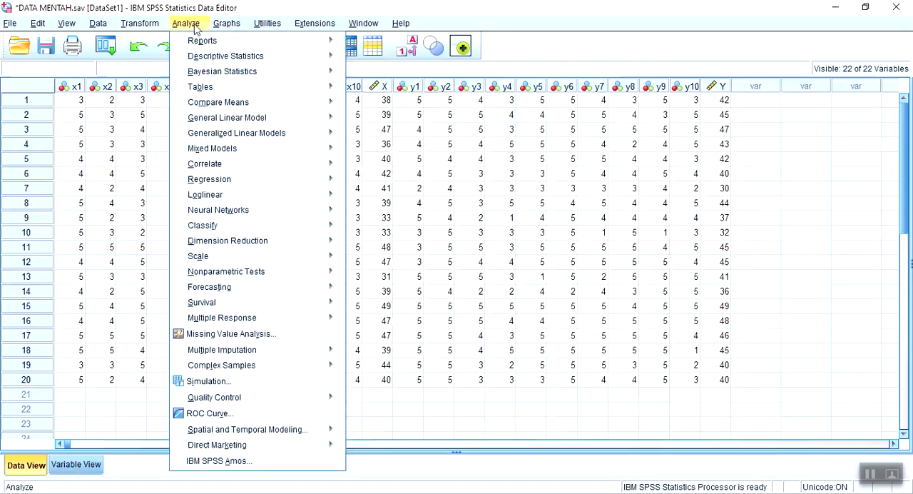
{"action": "mouse_move", "coordinate": [217, 60]}
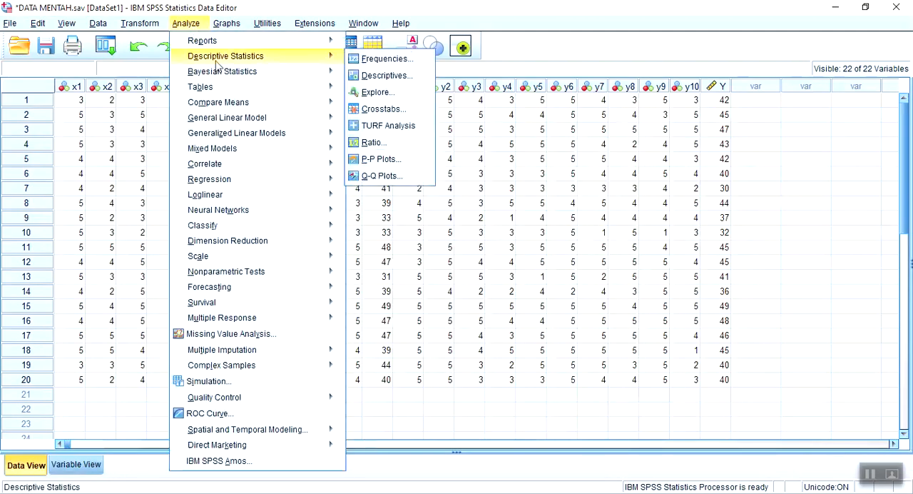
{"action": "left_click", "coordinate": [383, 60]}
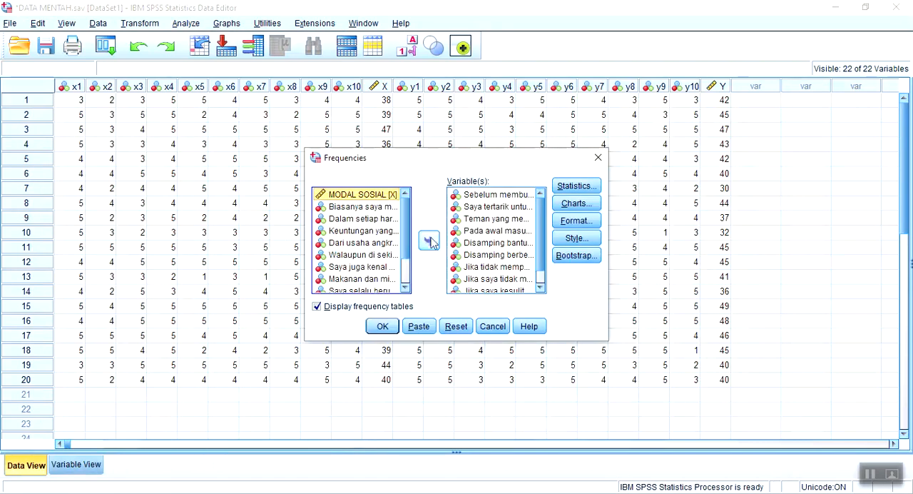
{"action": "left_click", "coordinate": [456, 326]}
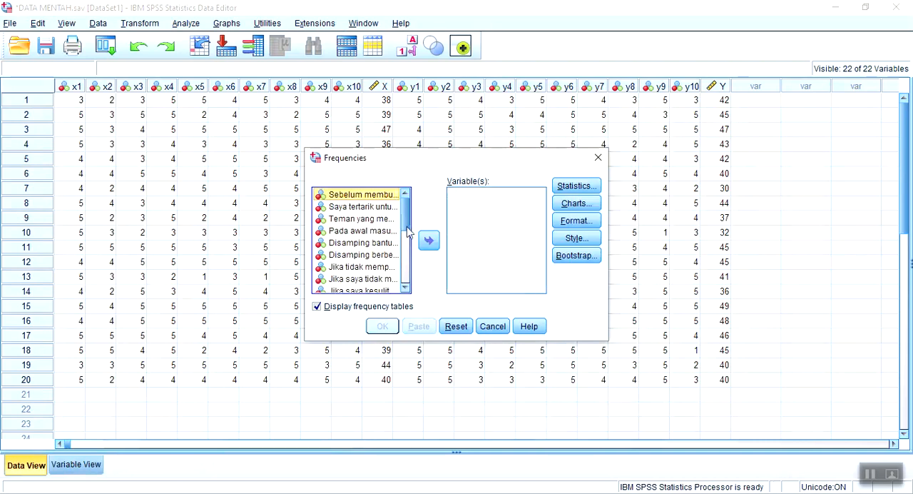
{"action": "key", "text": "shift+Down"}
{"action": "key", "text": "shift+Down"}
{"action": "key", "text": "shift+Down"}
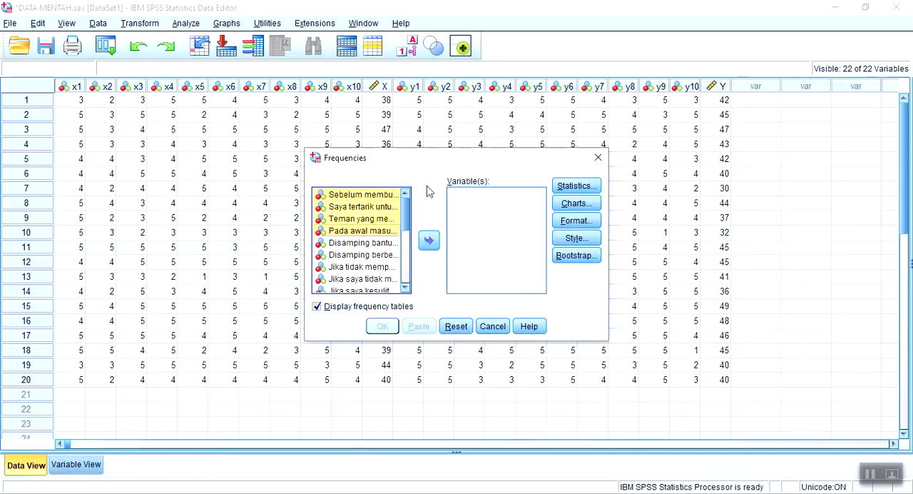
{"action": "key", "text": "shift+Down"}
{"action": "key", "text": "shift+Down"}
{"action": "key", "text": "shift+Down"}
{"action": "key", "text": "shift+Down"}
{"action": "key", "text": "shift+Down"}
{"action": "key", "text": "shift+Down"}
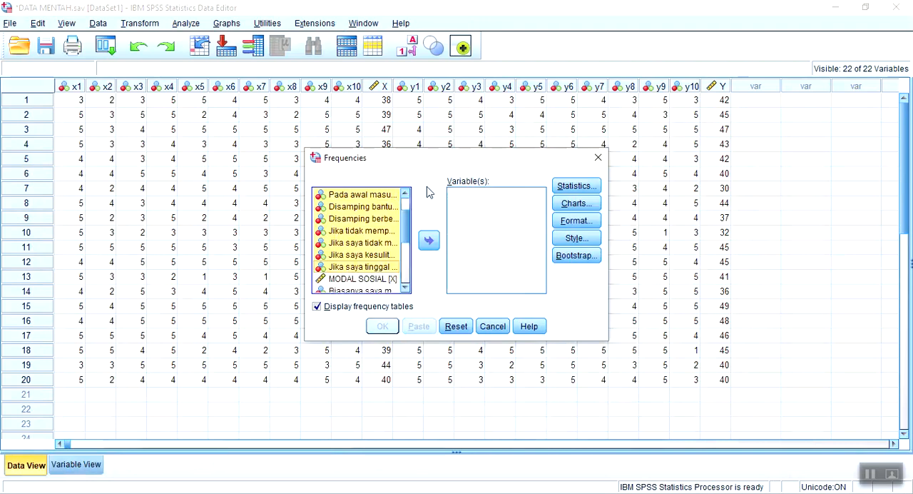
{"action": "left_click", "coordinate": [429, 241]}
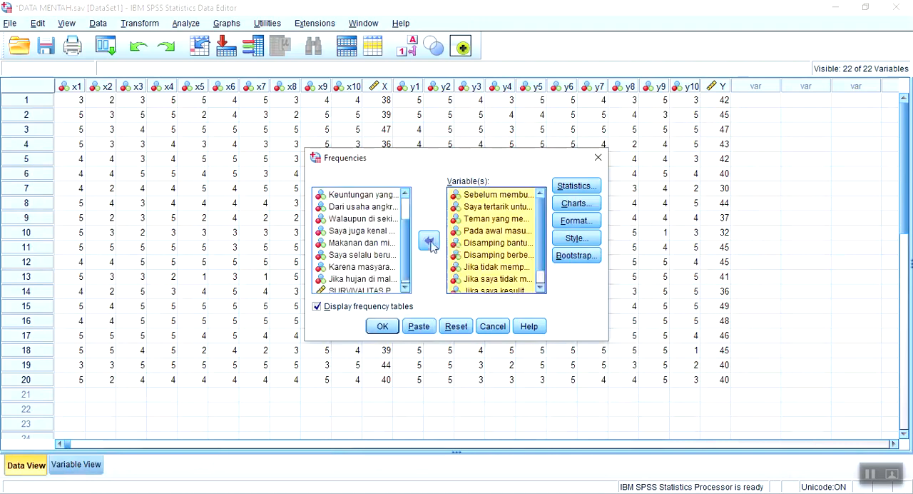
Request mean, median, mode, minimum and maximum in the Frequencies statistics and run the analysis
{"action": "left_click", "coordinate": [578, 188]}
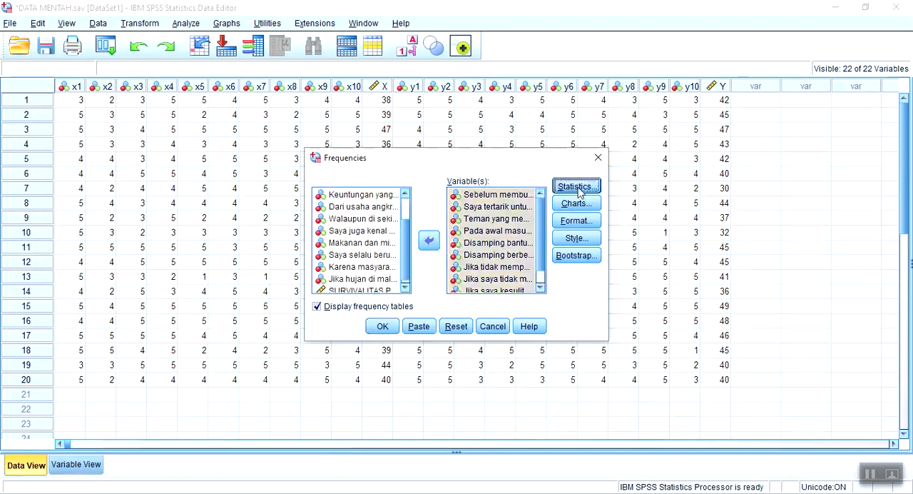
{"action": "left_click", "coordinate": [508, 161]}
{"action": "left_click", "coordinate": [511, 176]}
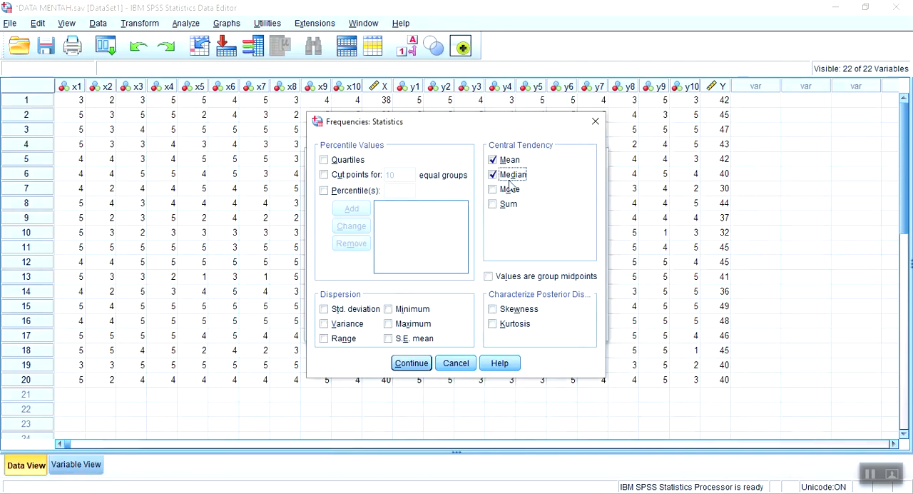
{"action": "left_click", "coordinate": [509, 189]}
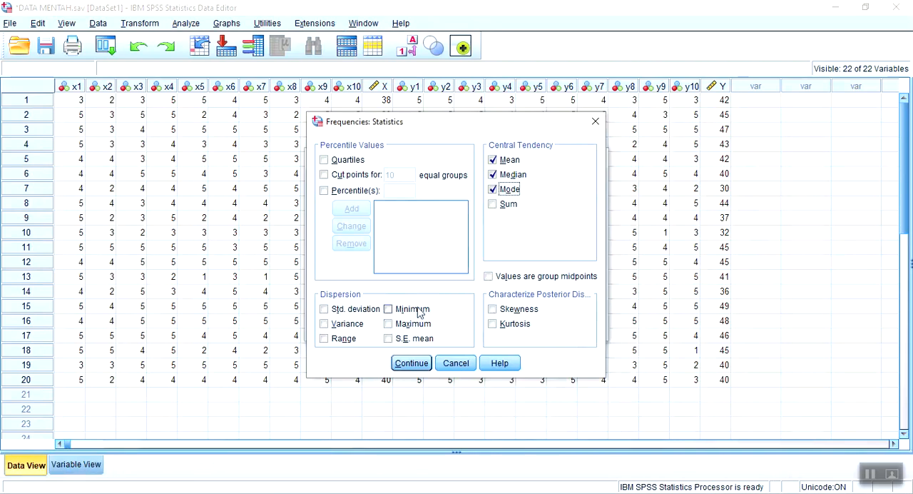
{"action": "left_click", "coordinate": [417, 310]}
{"action": "left_click", "coordinate": [413, 323]}
{"action": "left_click", "coordinate": [411, 363]}
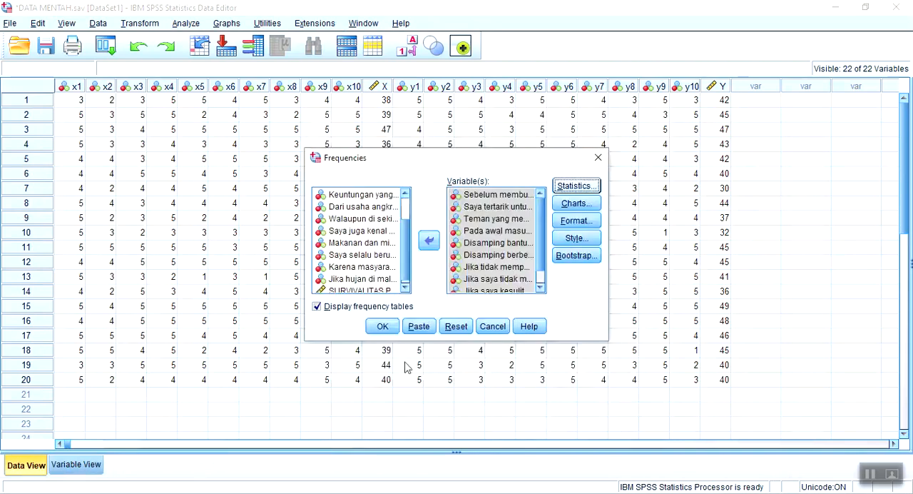
{"action": "left_click", "coordinate": [381, 326]}
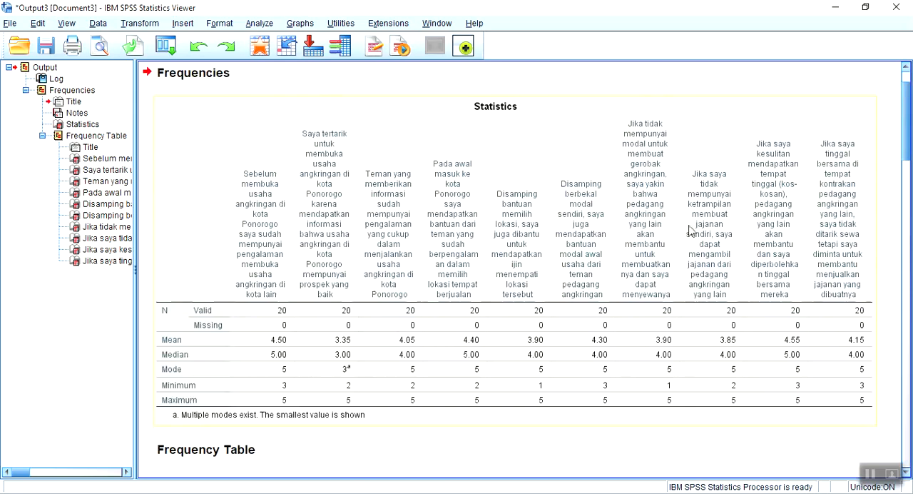
Examine the Statistics table and the frequency tables of the first two Modal Sosial items in the output
{"action": "scroll", "coordinate": [305, 252], "scroll_direction": "down", "scroll_amount": 1}
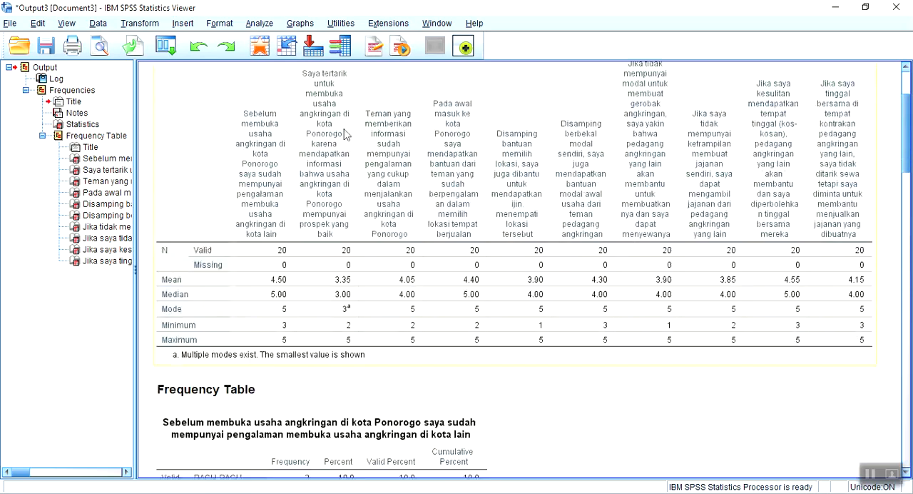
{"action": "scroll", "coordinate": [383, 261], "scroll_direction": "down", "scroll_amount": 1}
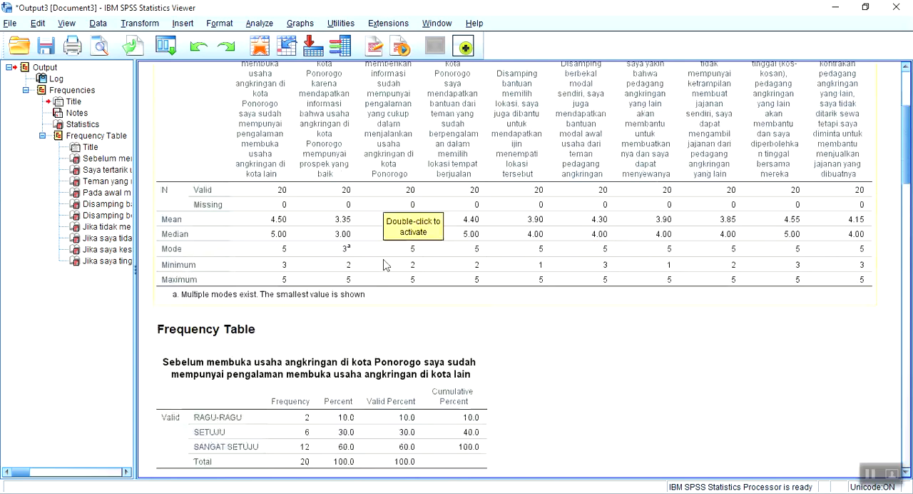
{"action": "scroll", "coordinate": [383, 264], "scroll_direction": "down", "scroll_amount": 2}
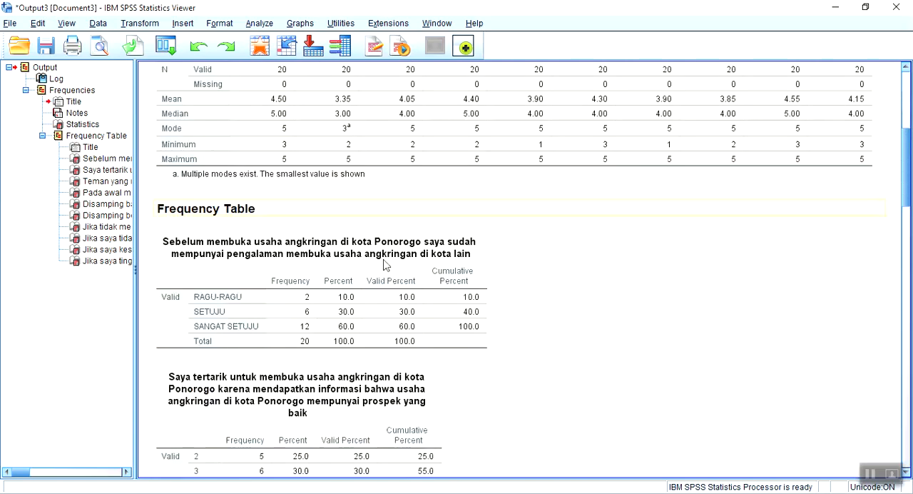
{"action": "left_click", "coordinate": [291, 237]}
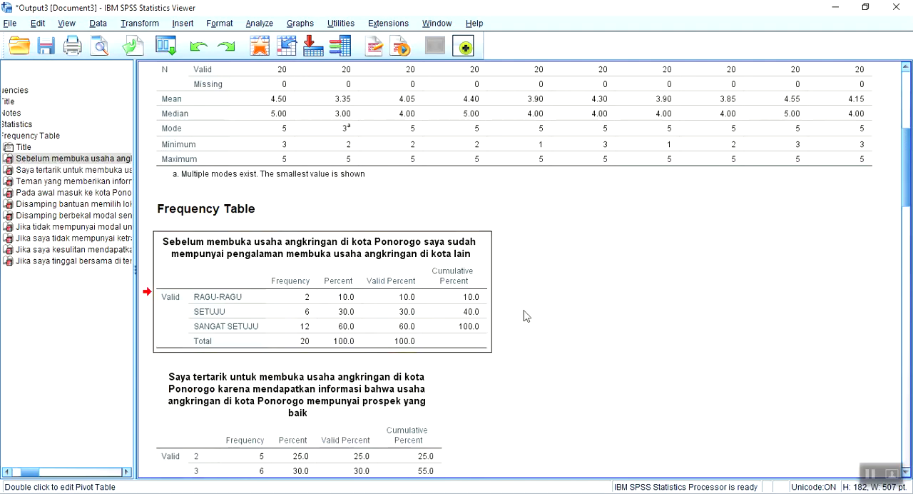
{"action": "scroll", "coordinate": [524, 315], "scroll_direction": "down", "scroll_amount": 2}
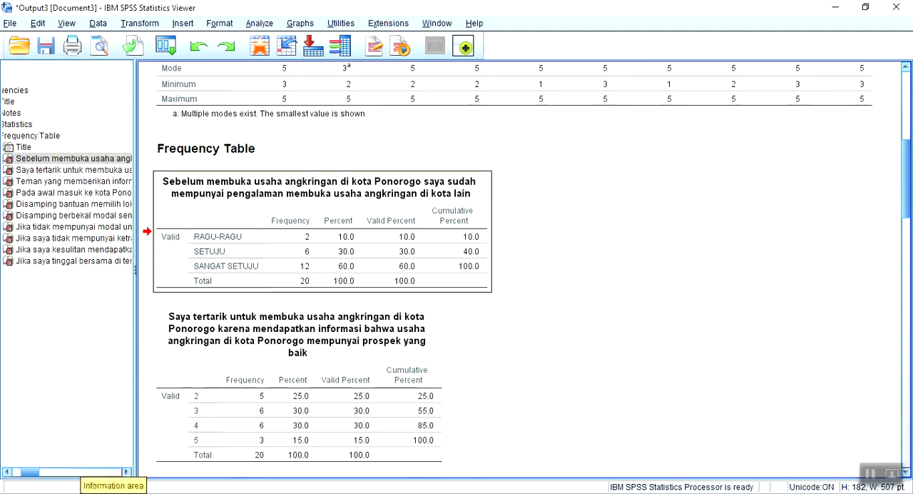
Compare the variable definitions of the Modal Sosial items with their frequency tables, and close the output without saving it
{"action": "left_click", "coordinate": [91, 477]}
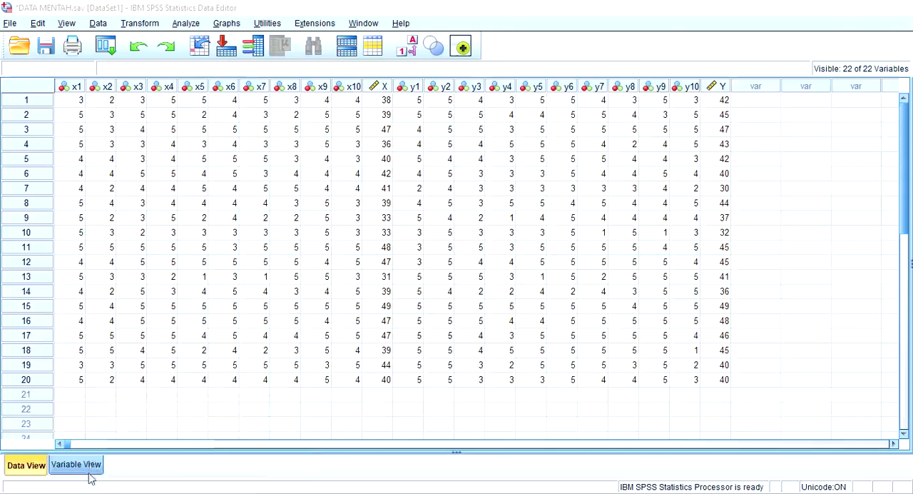
{"action": "left_click", "coordinate": [91, 467]}
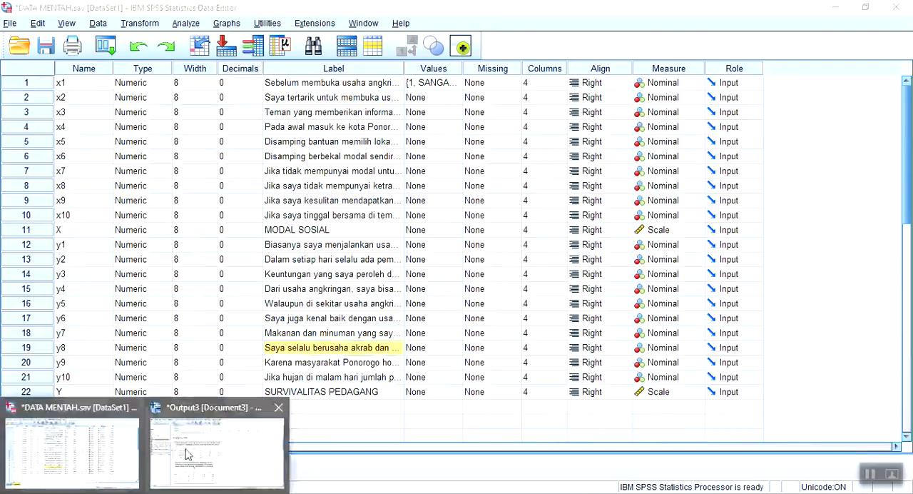
{"action": "left_click", "coordinate": [217, 449]}
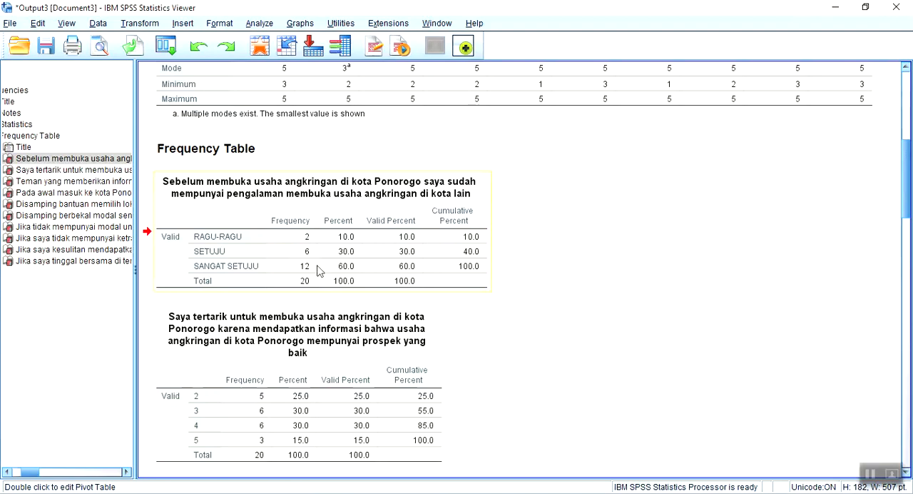
{"action": "left_click", "coordinate": [468, 274]}
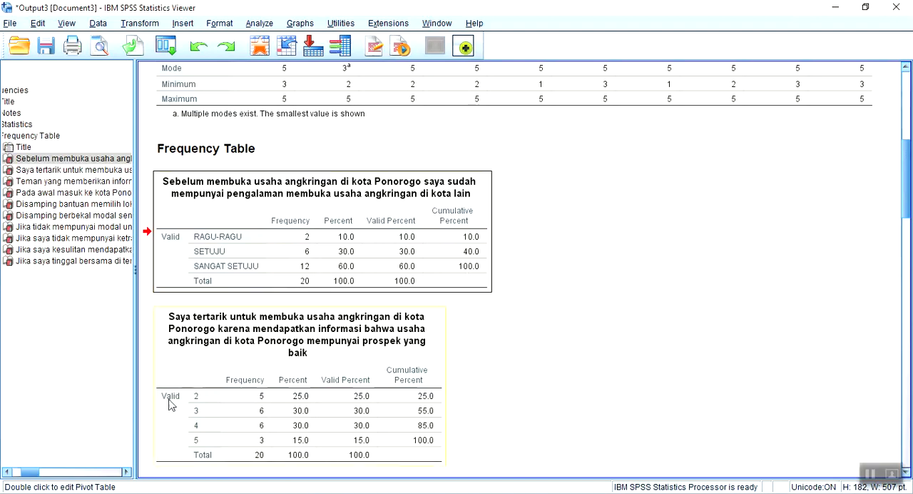
{"action": "scroll", "coordinate": [202, 426], "scroll_direction": "down", "scroll_amount": 1}
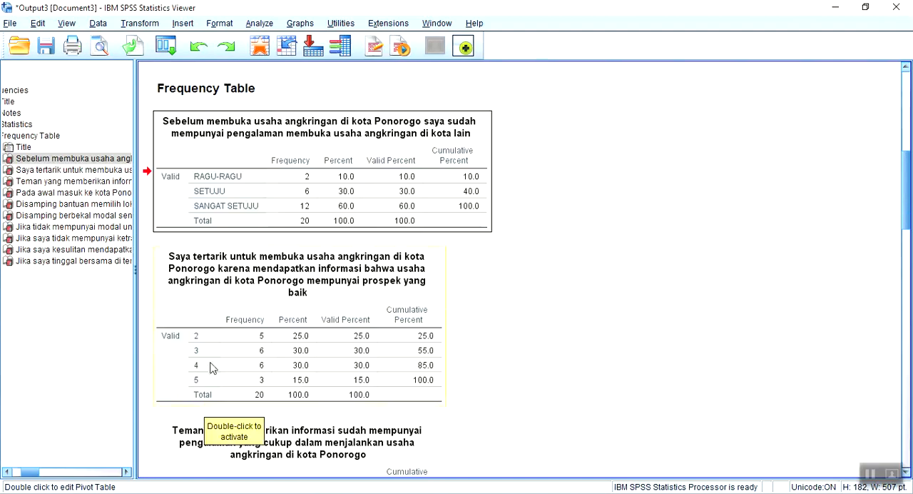
{"action": "left_click", "coordinate": [897, 8]}
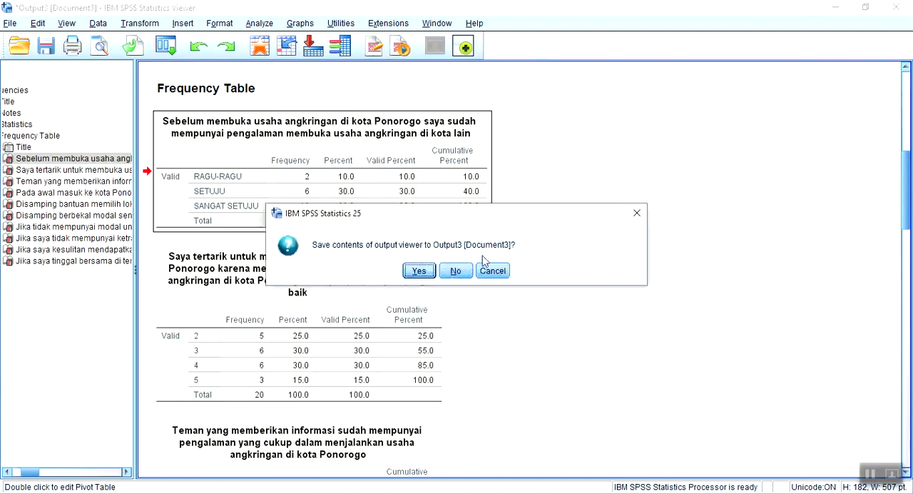
{"action": "left_click", "coordinate": [458, 271]}
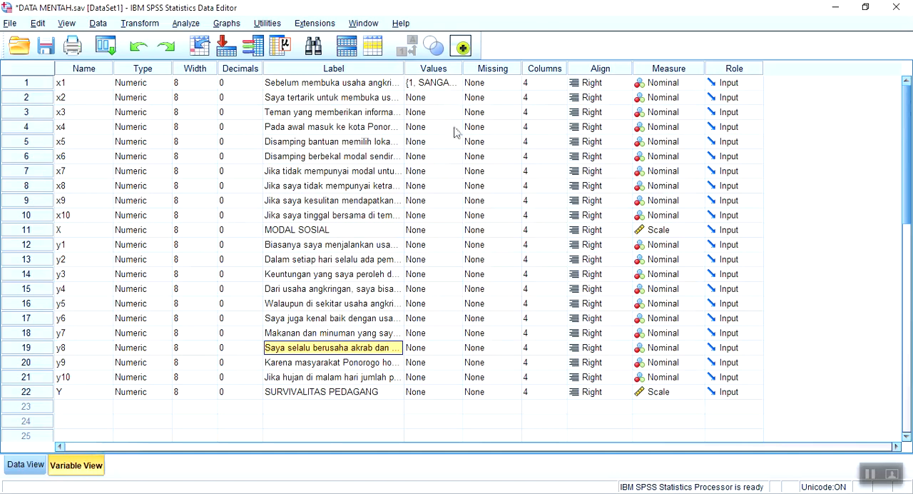
Open the value labels of variable x2 and add value 1 as "SANGAT TIDAK SETUJU"
{"action": "left_click", "coordinate": [458, 99]}
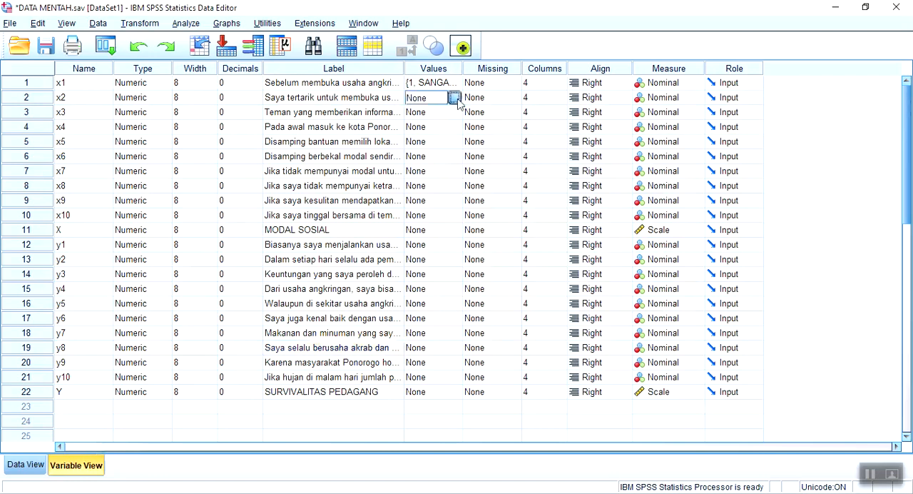
{"action": "left_click", "coordinate": [456, 97]}
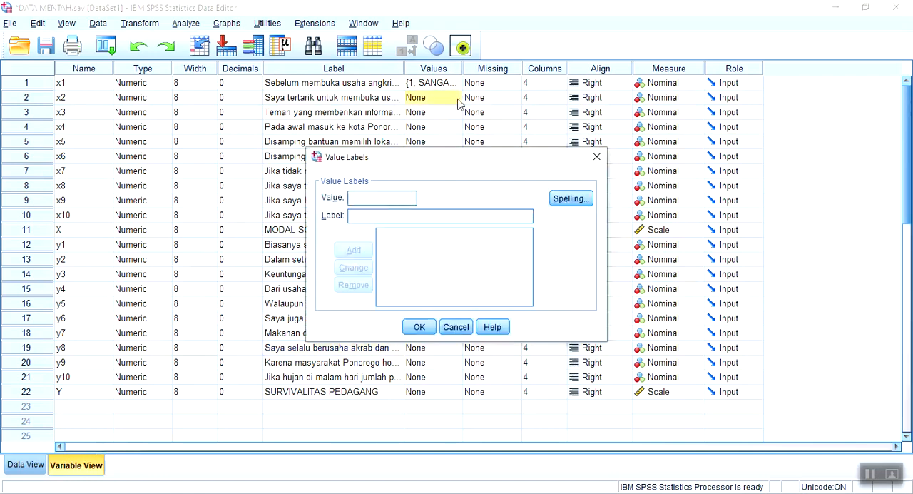
{"action": "type", "text": "1"}
{"action": "left_click", "coordinate": [387, 215]}
{"action": "type", "text": "sangat"}
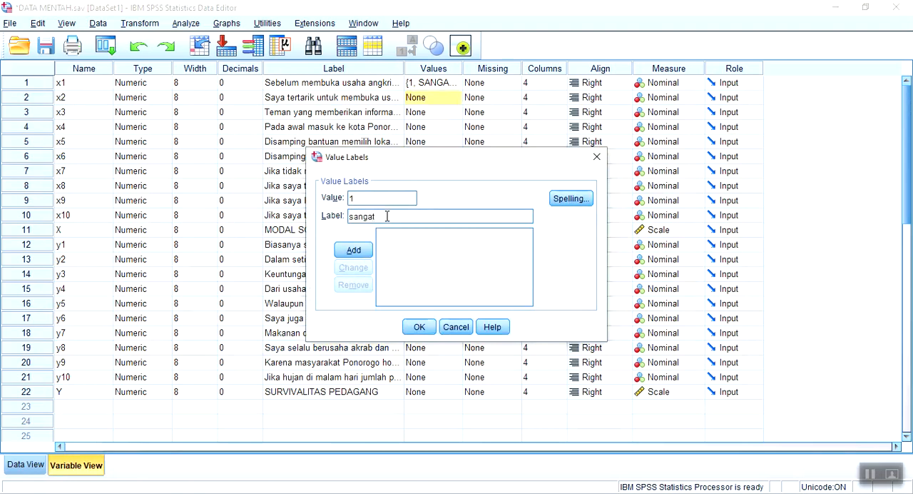
{"action": "key", "text": "BackSpace"}
{"action": "key", "text": "BackSpace"}
{"action": "key", "text": "BackSpace"}
{"action": "key", "text": "BackSpace"}
{"action": "key", "text": "BackSpace"}
{"action": "key", "text": "BackSpace"}
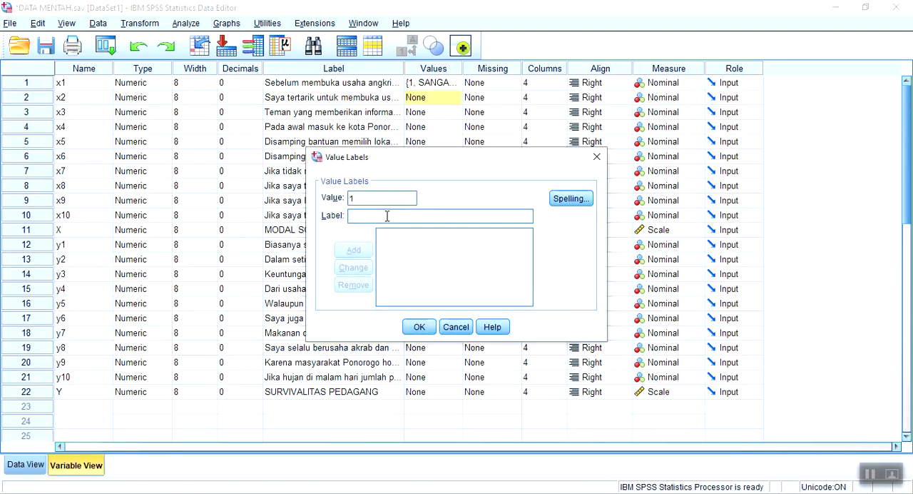
{"action": "type", "text": "SANGAT T"}
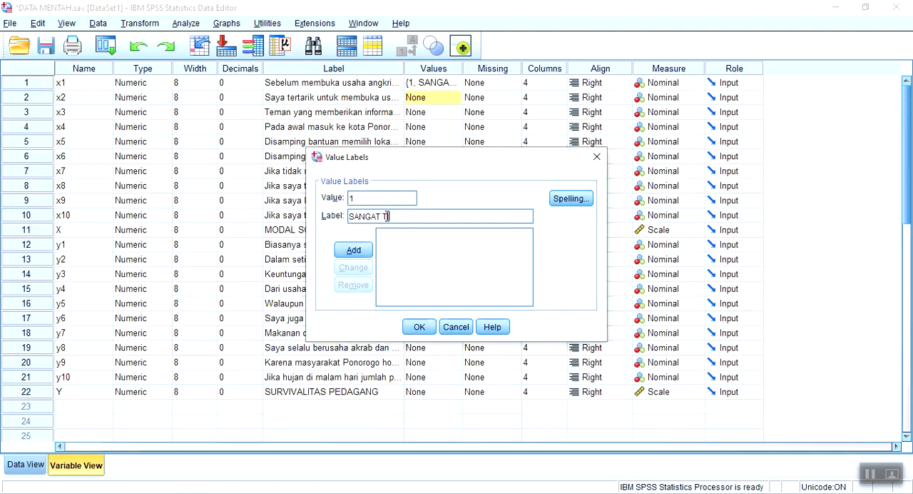
{"action": "type", "text": "IDAK SETUJU"}
{"action": "left_click", "coordinate": [362, 249]}
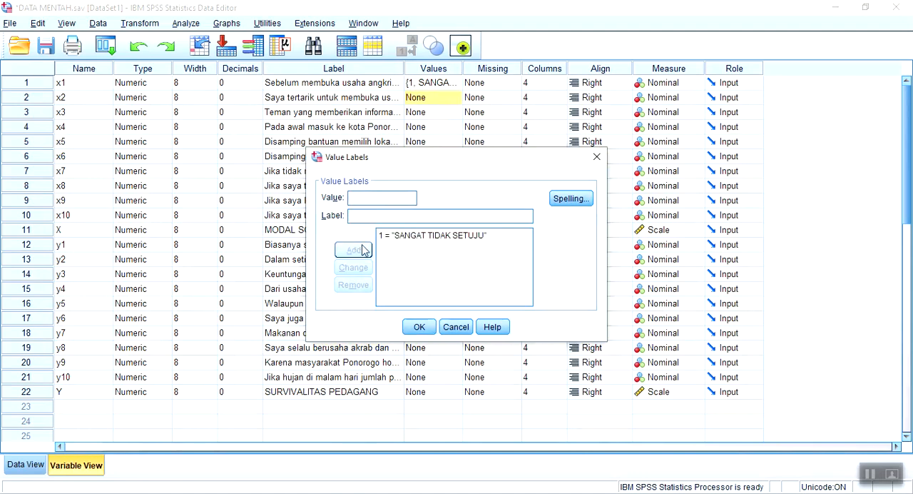
Add the value labels 2 = "TIDAK SETUJU" and 3 = "RAGU-RAGU" for variable x2
{"action": "type", "text": "2"}
{"action": "left_click", "coordinate": [373, 215]}
{"action": "type", "text": "TIDAK SET"}
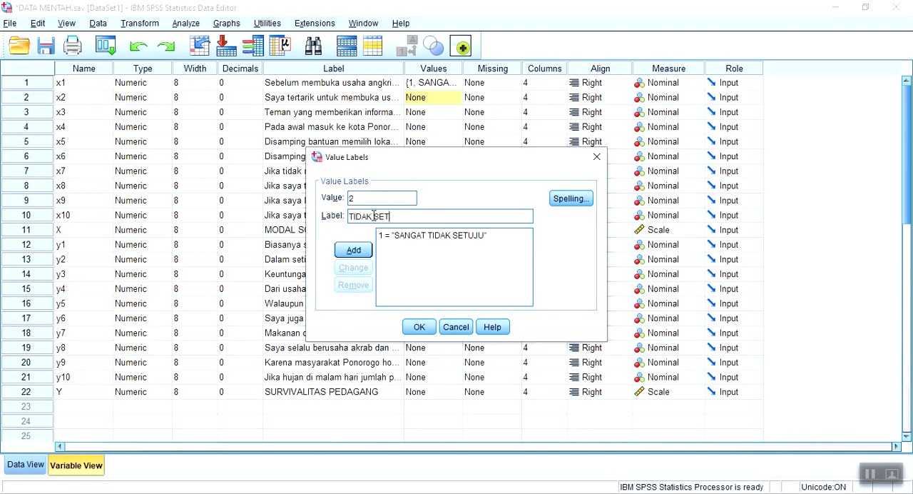
{"action": "type", "text": "UJU"}
{"action": "left_click", "coordinate": [360, 253]}
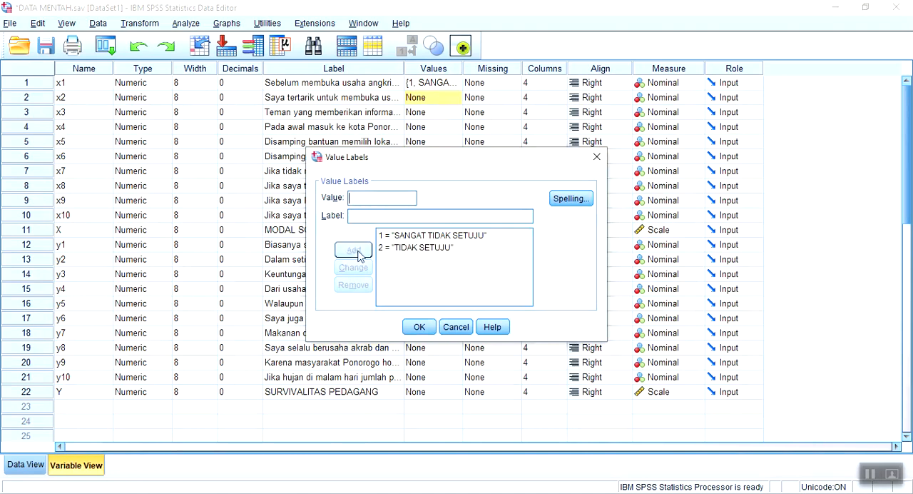
{"action": "type", "text": "3"}
{"action": "left_click", "coordinate": [360, 219]}
{"action": "type", "text": "RAGU"}
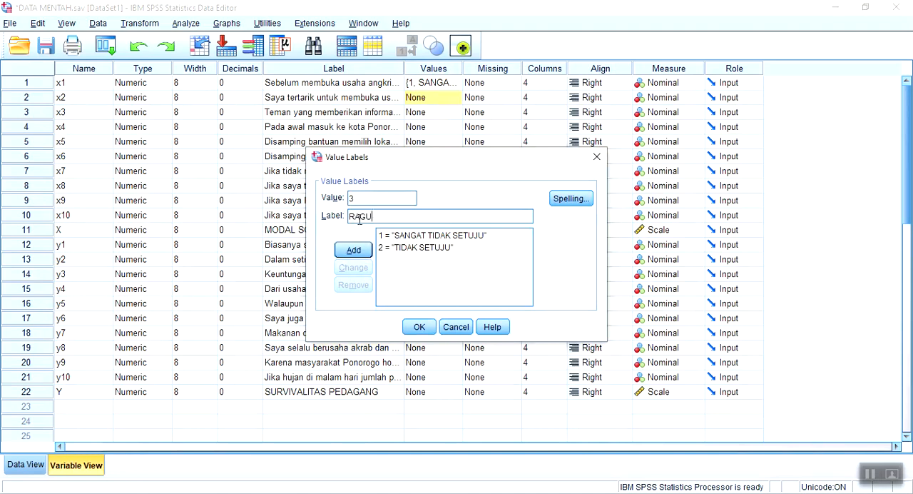
{"action": "type", "text": "-RAGU"}
{"action": "left_click", "coordinate": [353, 250]}
Add the value labels 4 = "SETUJU" and 5 = "SANGAT SETUJU" for variable x2 and confirm the label set
{"action": "type", "text": "4"}
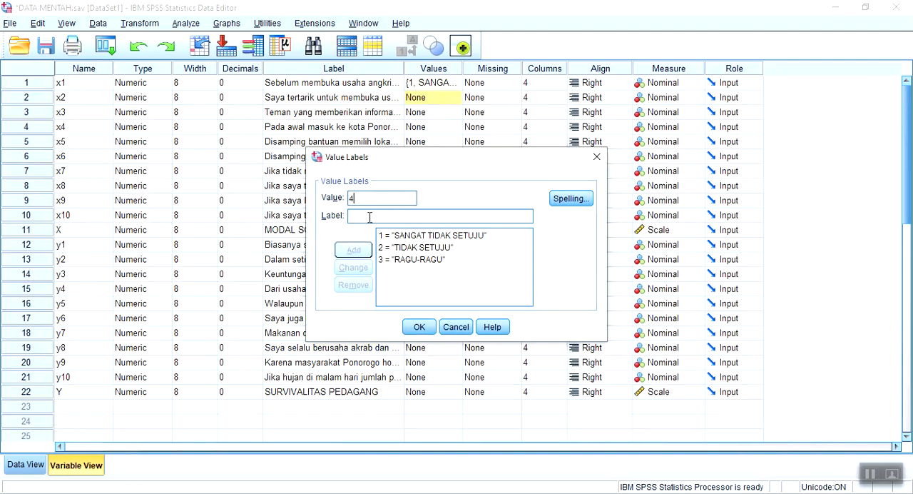
{"action": "left_click", "coordinate": [369, 217]}
{"action": "type", "text": "SETUJU"}
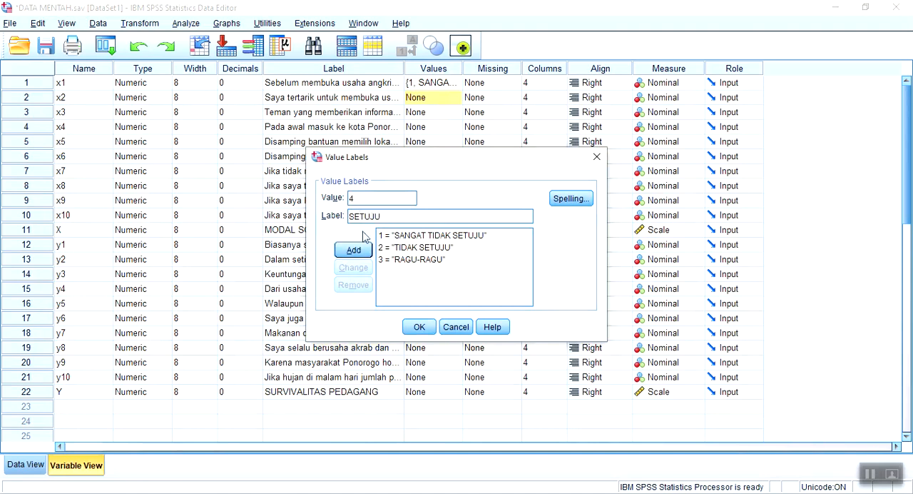
{"action": "left_click", "coordinate": [356, 250]}
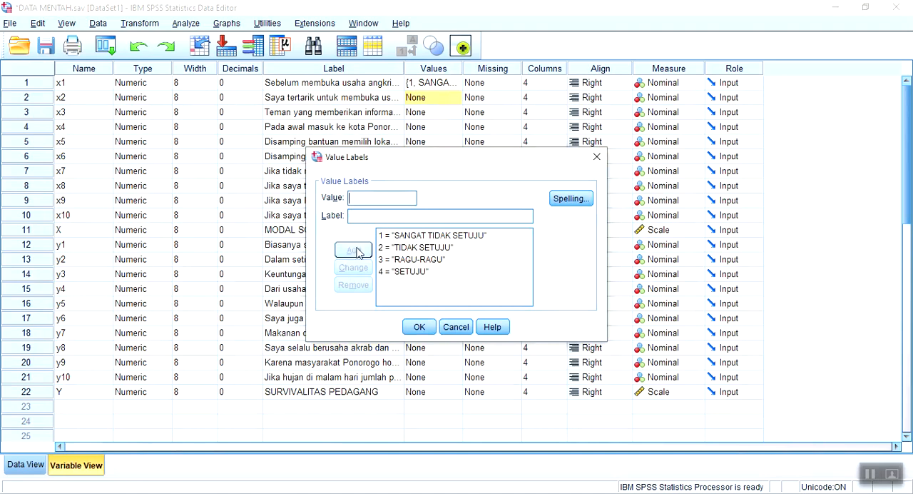
{"action": "type", "text": "5"}
{"action": "left_click", "coordinate": [364, 217]}
{"action": "type", "text": "SANGAT SE"}
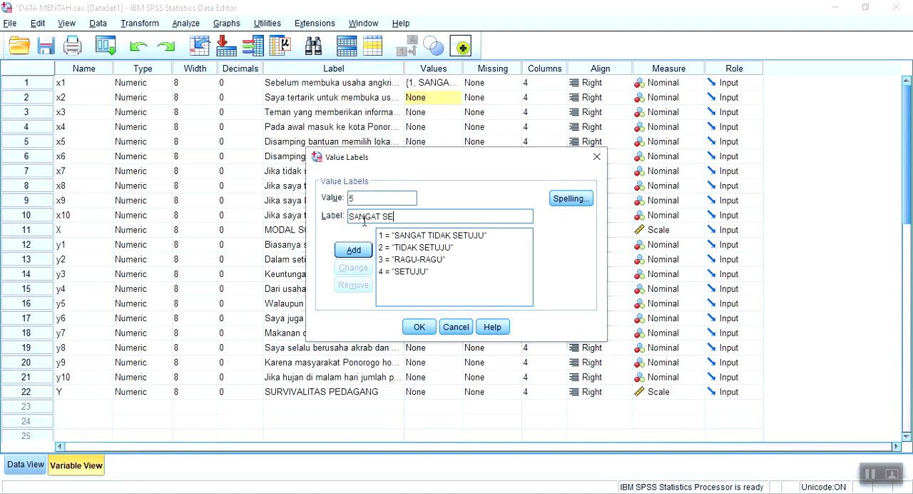
{"action": "type", "text": "TUJU"}
{"action": "left_click", "coordinate": [354, 250]}
{"action": "left_click", "coordinate": [431, 331]}
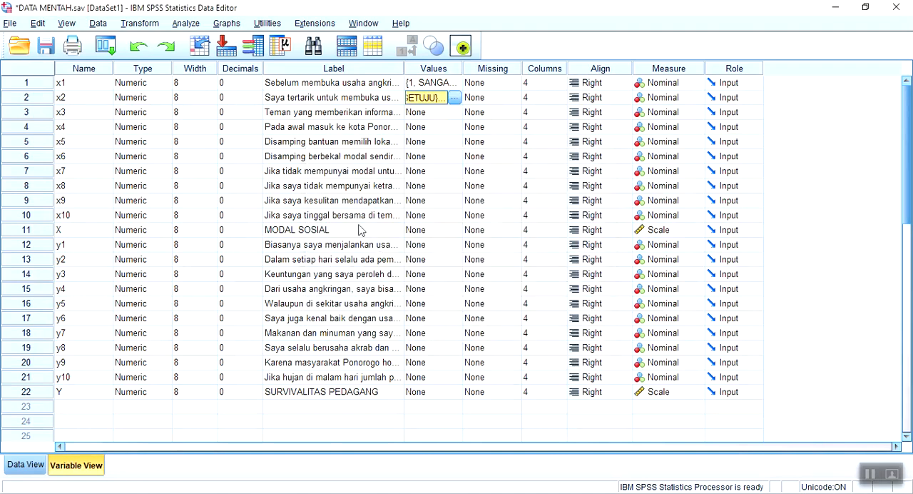
Copy the value labels of variable x2 to variables x3 through x10
{"action": "right_click", "coordinate": [443, 102]}
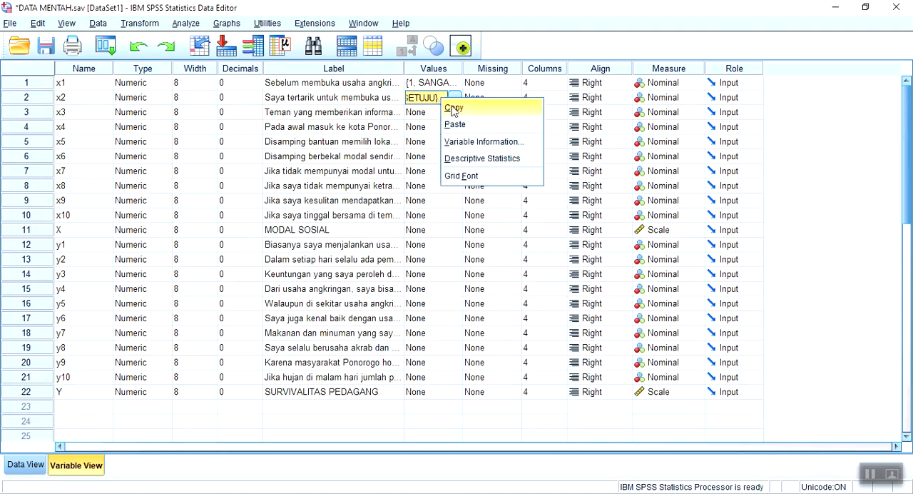
{"action": "left_click", "coordinate": [453, 107]}
{"action": "left_click", "coordinate": [439, 116]}
{"action": "key", "text": "shift+Down"}
{"action": "key", "text": "shift+Down"}
{"action": "key", "text": "shift+Down"}
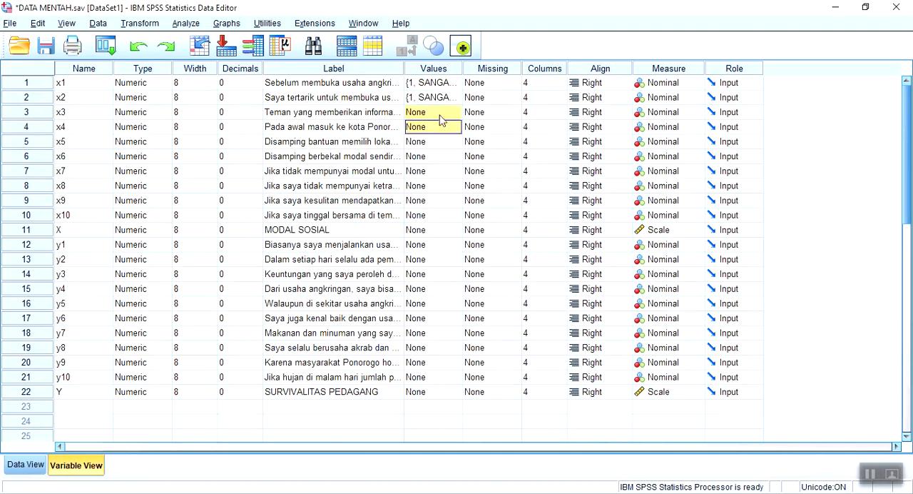
{"action": "key", "text": "shift+Down"}
{"action": "key", "text": "shift+Down"}
{"action": "key", "text": "shift+Down"}
{"action": "key", "text": "shift+Down"}
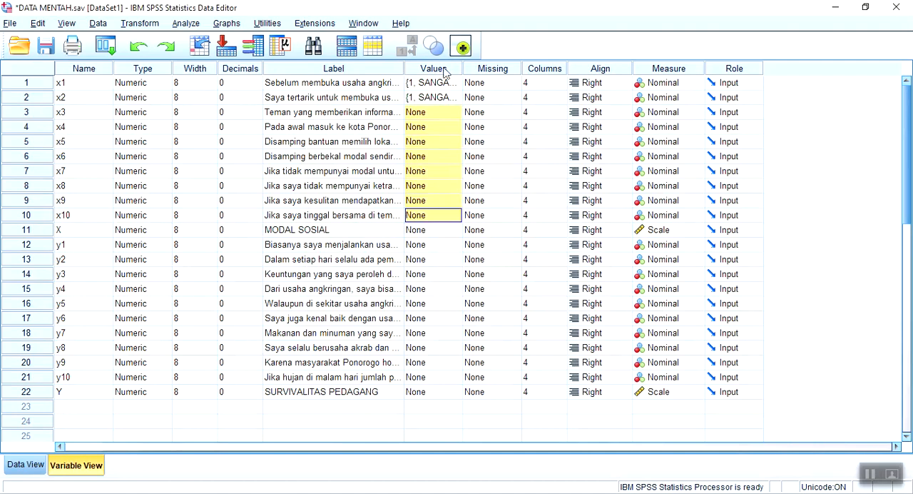
{"action": "key", "text": "ctrl+v"}
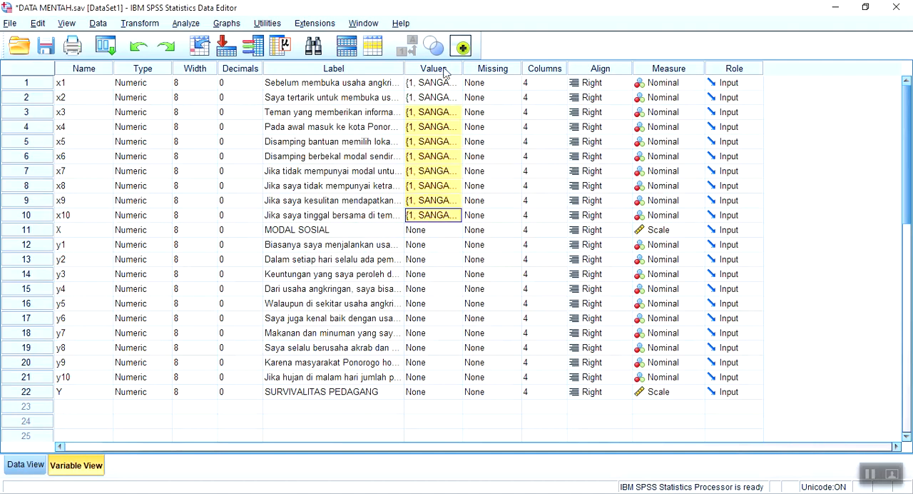
Apply the copied value labels to variables y1 through y10
{"action": "left_click", "coordinate": [450, 249]}
{"action": "left_click", "coordinate": [453, 247]}
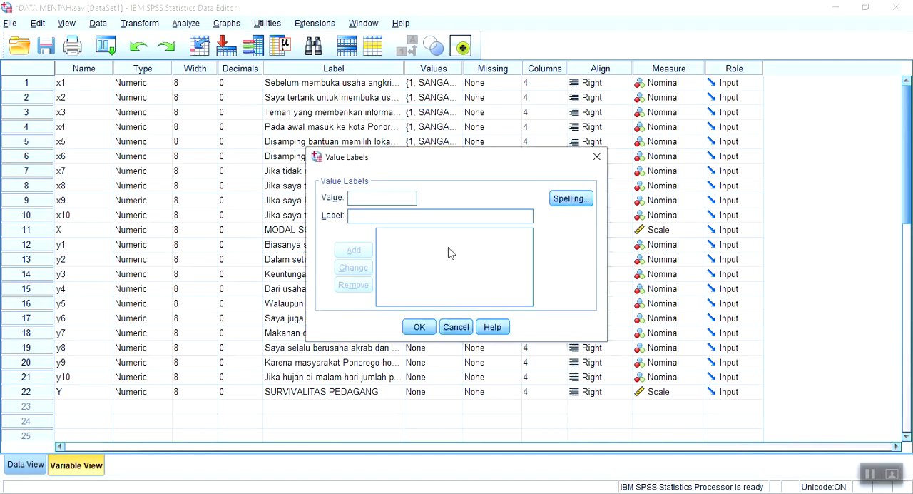
{"action": "left_click", "coordinate": [452, 326]}
{"action": "key", "text": "shift+Down"}
{"action": "key", "text": "shift+Down"}
{"action": "key", "text": "shift+Down"}
{"action": "key", "text": "shift+Down"}
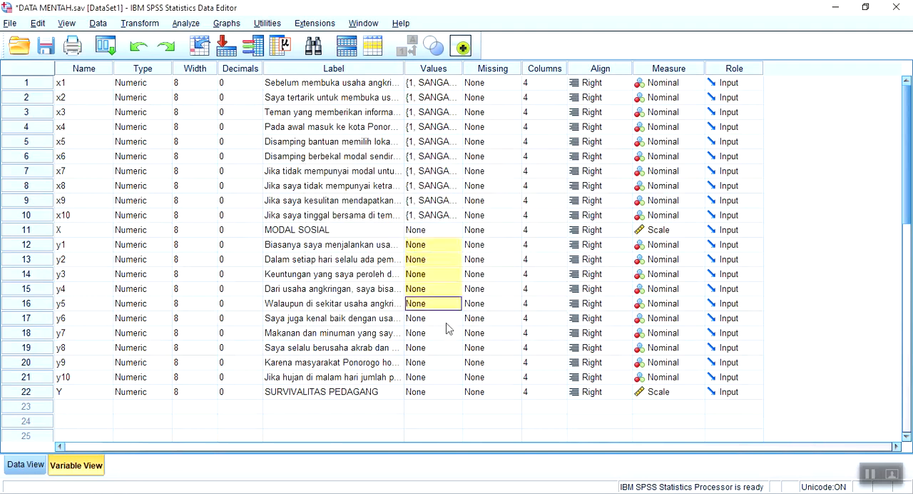
{"action": "key", "text": "shift+Down"}
{"action": "key", "text": "shift+Down"}
{"action": "key", "text": "shift+Down"}
{"action": "key", "text": "shift+Down"}
{"action": "key", "text": "shift+Down"}
{"action": "key", "text": "ctrl+v"}
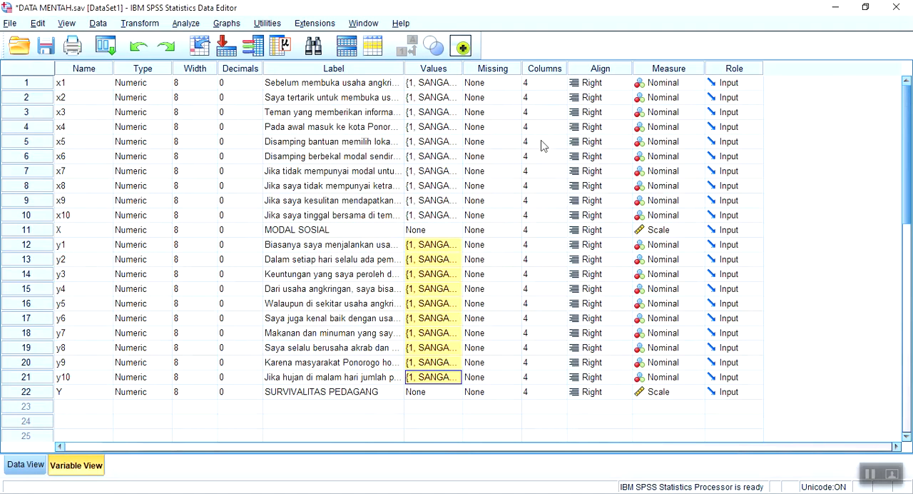
Switch to the data sheet, open the Frequencies analysis and reset its previous variable selection and settings
{"action": "left_click", "coordinate": [27, 469]}
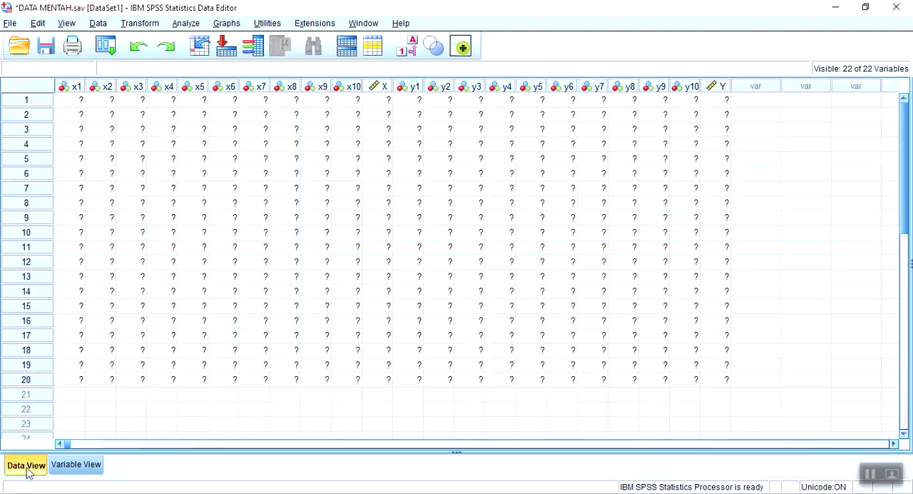
{"action": "left_click", "coordinate": [183, 24]}
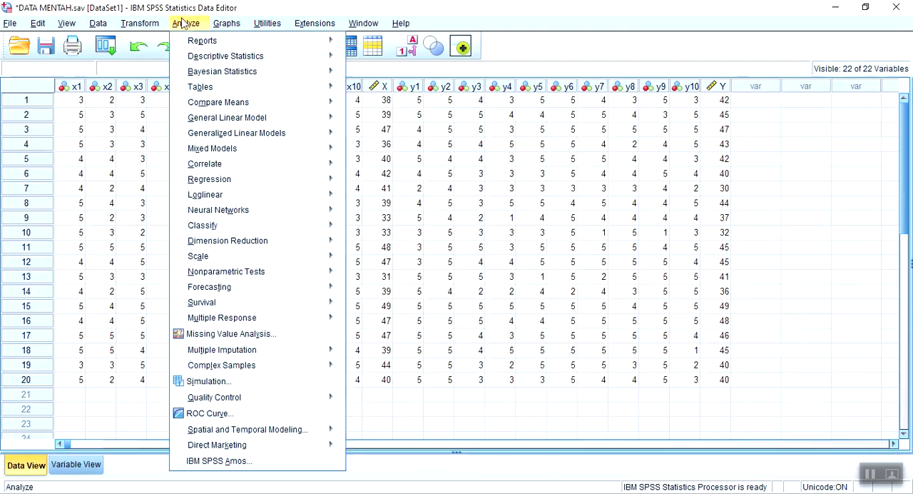
{"action": "mouse_move", "coordinate": [323, 59]}
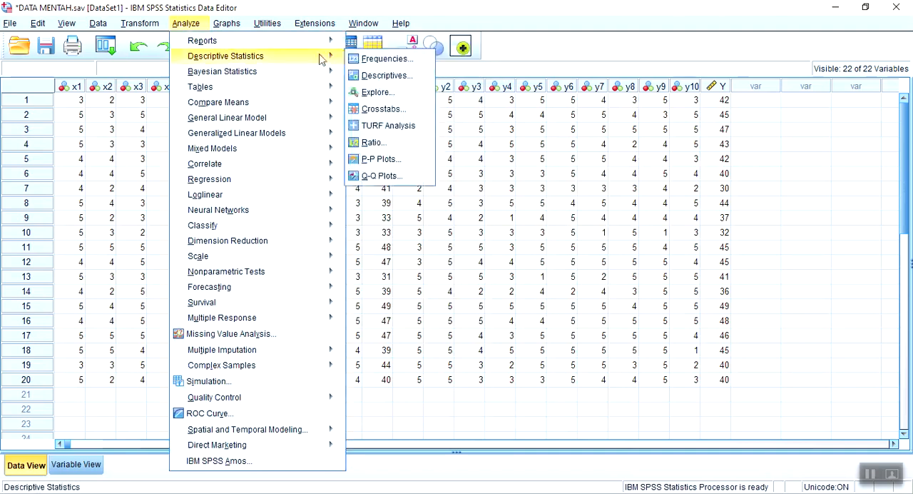
{"action": "left_click", "coordinate": [384, 58]}
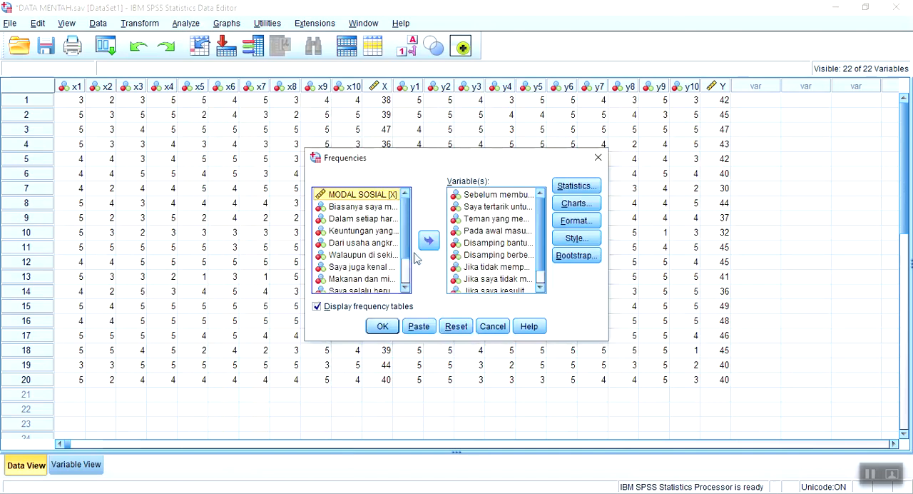
{"action": "scroll", "coordinate": [403, 228], "scroll_direction": "down", "scroll_amount": 1}
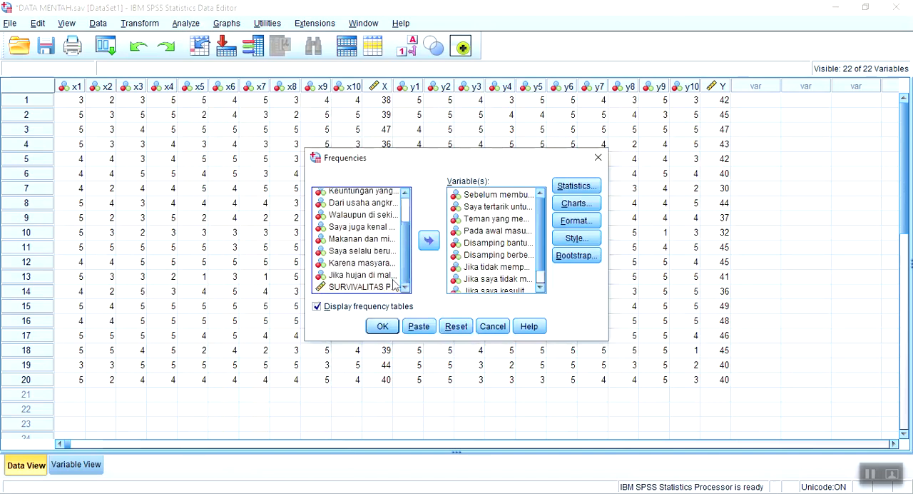
{"action": "left_click", "coordinate": [460, 328]}
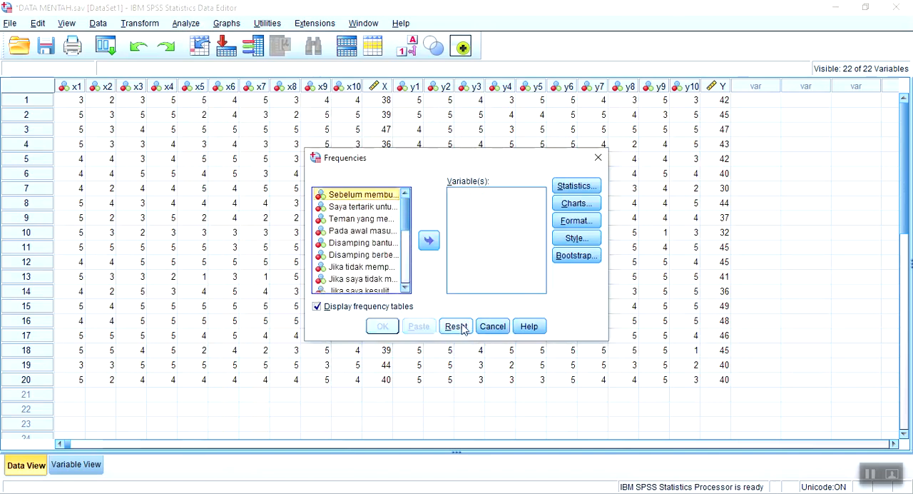
Add the ten Modal Sosial items x1 through x10 to the frequency analysis, leaving out the MODAL SOSIAL total
{"action": "key", "text": "shift+Down"}
{"action": "key", "text": "shift+Down"}
{"action": "key", "text": "shift+Down"}
{"action": "key", "text": "shift+Down"}
{"action": "key", "text": "shift+Down"}
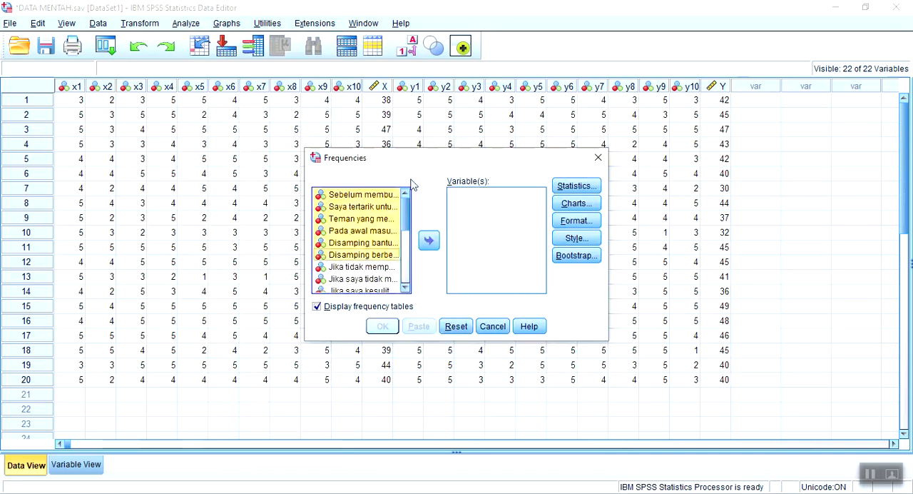
{"action": "key", "text": "shift+Down"}
{"action": "key", "text": "shift+Down"}
{"action": "key", "text": "shift+Down"}
{"action": "key", "text": "shift+Down"}
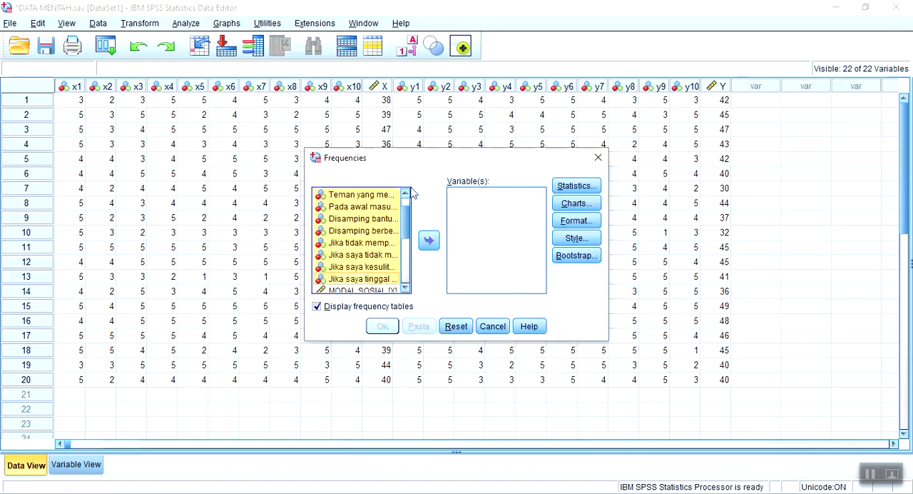
{"action": "left_click", "coordinate": [429, 241]}
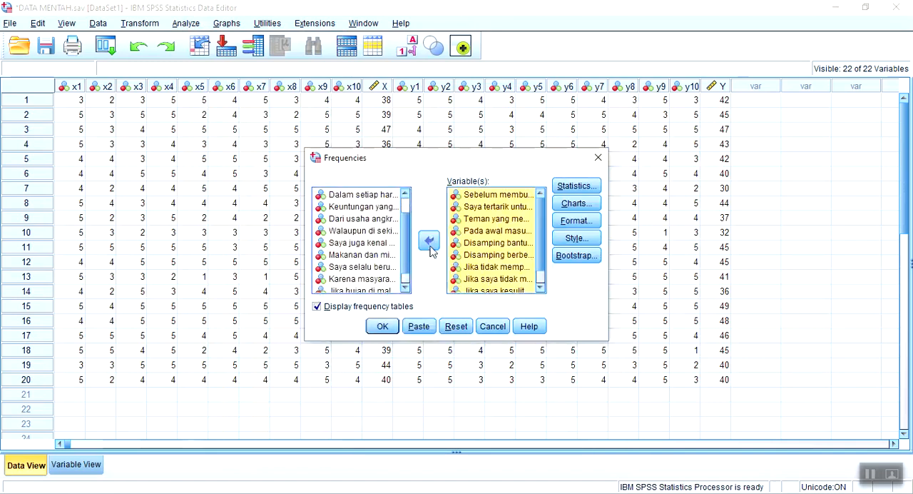
Add the Survivalitas items y2 through y10 to the frequency analysis, leaving out the SURVIVALITAS PEDAGANG total
{"action": "left_click", "coordinate": [342, 199]}
{"action": "key", "text": "shift+Down"}
{"action": "key", "text": "shift+Down"}
{"action": "key", "text": "shift+Down"}
{"action": "key", "text": "shift+Down"}
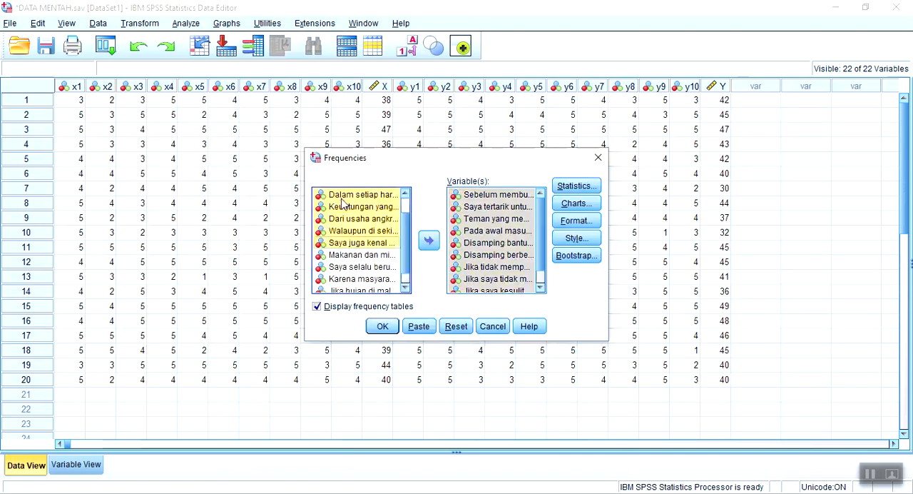
{"action": "key", "text": "shift+Down"}
{"action": "key", "text": "shift+Down"}
{"action": "key", "text": "shift+Down"}
{"action": "key", "text": "shift+Down"}
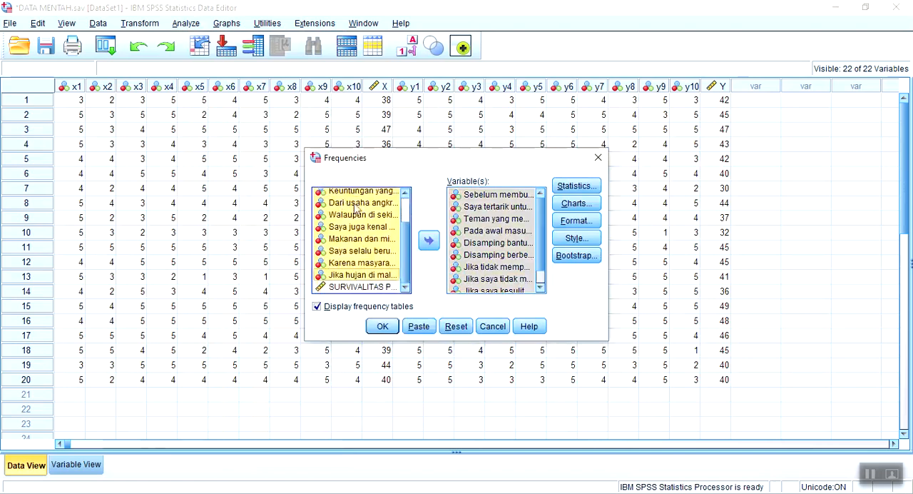
{"action": "left_click", "coordinate": [429, 240]}
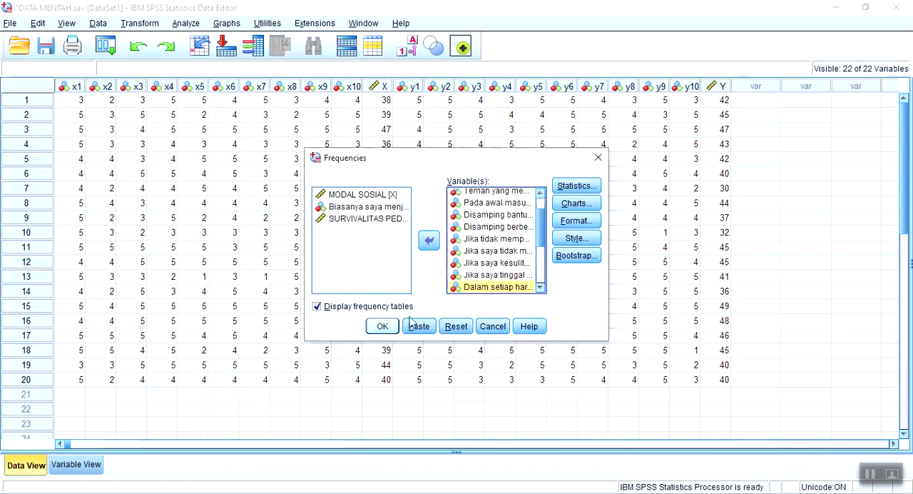
Include the mean, median, mode, minimum and maximum in the statistics and run the frequency analysis
{"action": "left_click", "coordinate": [575, 186]}
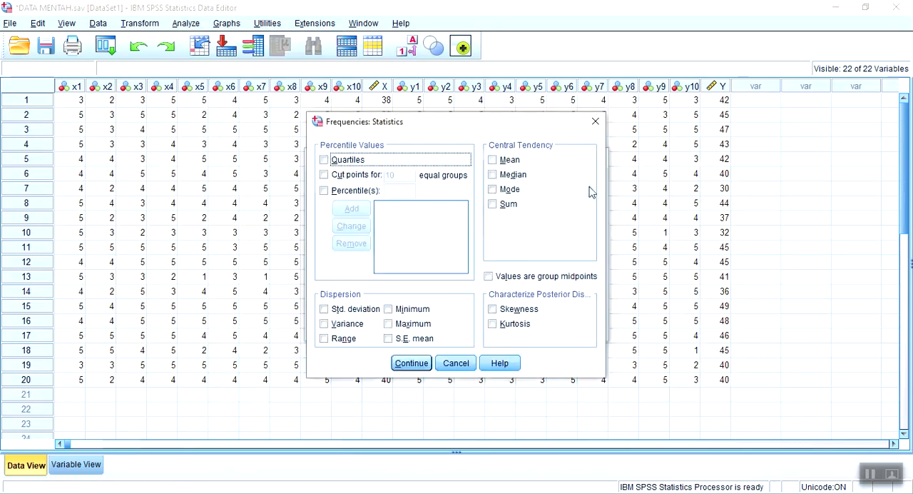
{"action": "left_click", "coordinate": [509, 160]}
{"action": "left_click", "coordinate": [510, 175]}
{"action": "left_click", "coordinate": [508, 189]}
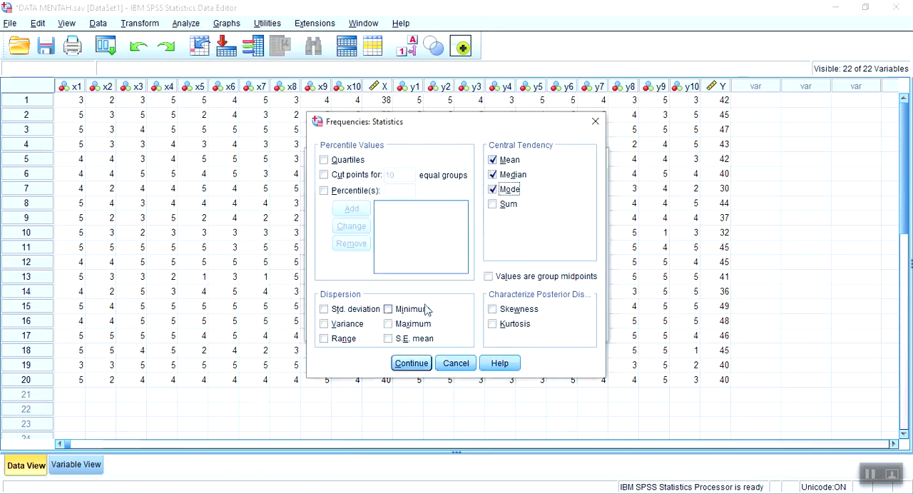
{"action": "left_click", "coordinate": [421, 309]}
{"action": "left_click", "coordinate": [415, 324]}
{"action": "left_click", "coordinate": [412, 363]}
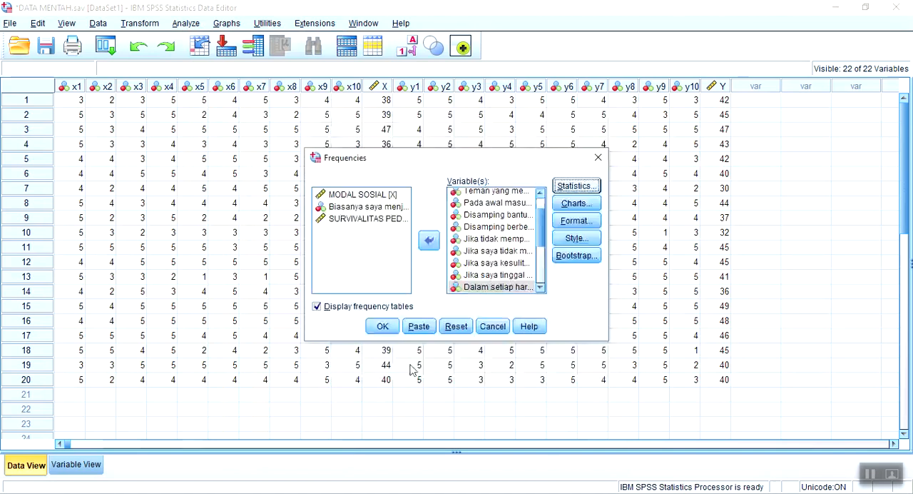
{"action": "left_click", "coordinate": [382, 326]}
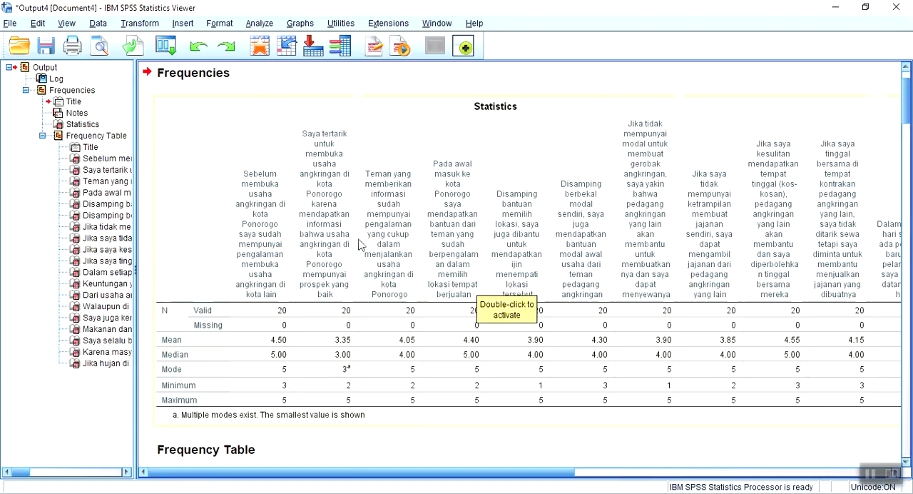
Examine the Statistics table and the labelled frequency tables of the Modal Sosial items in the output
{"action": "scroll", "coordinate": [361, 243], "scroll_direction": "down", "scroll_amount": 5}
{"action": "scroll", "coordinate": [362, 244], "scroll_direction": "down", "scroll_amount": 2}
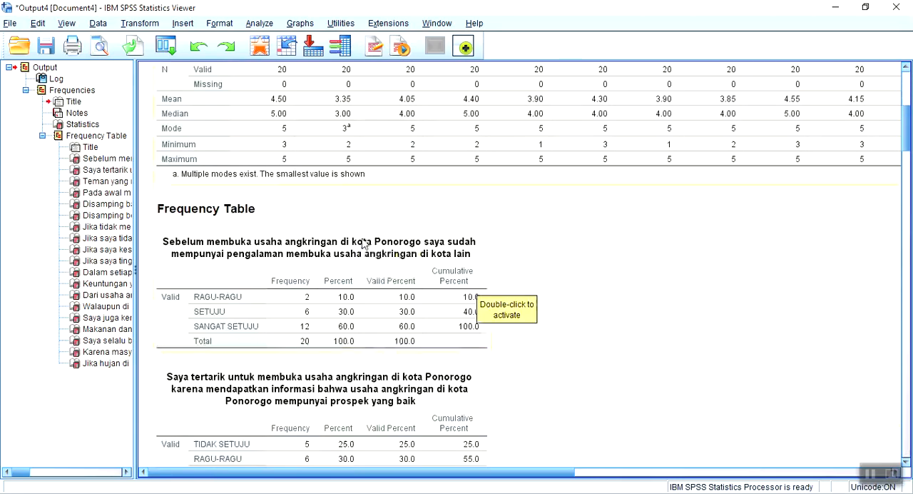
{"action": "left_click", "coordinate": [483, 289]}
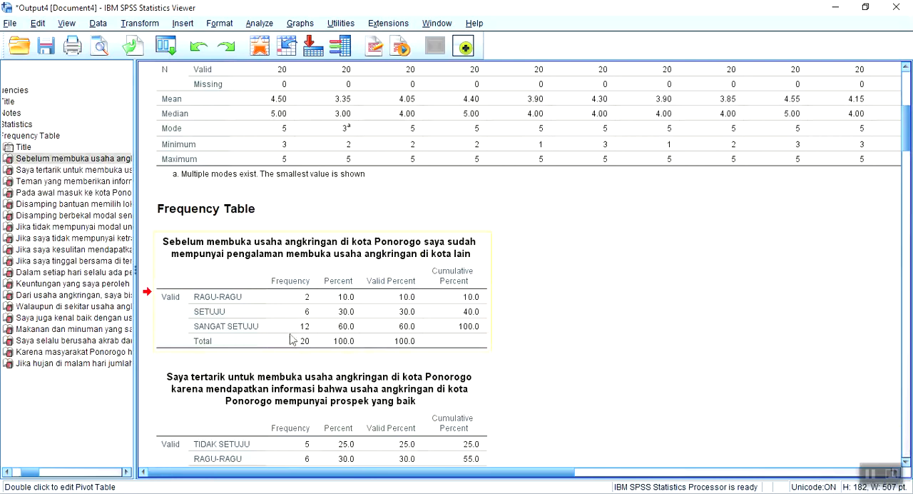
{"action": "left_click", "coordinate": [331, 327]}
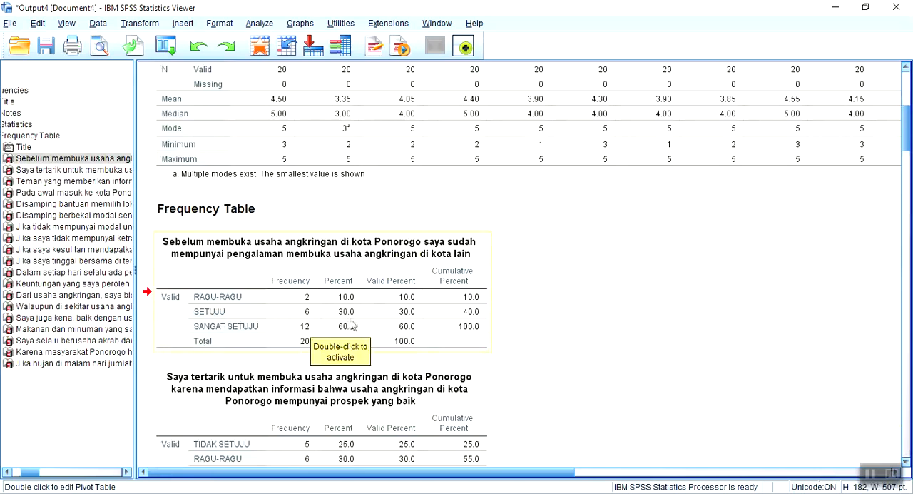
{"action": "scroll", "coordinate": [351, 321], "scroll_direction": "down", "scroll_amount": 3}
{"action": "scroll", "coordinate": [352, 332], "scroll_direction": "down", "scroll_amount": 7}
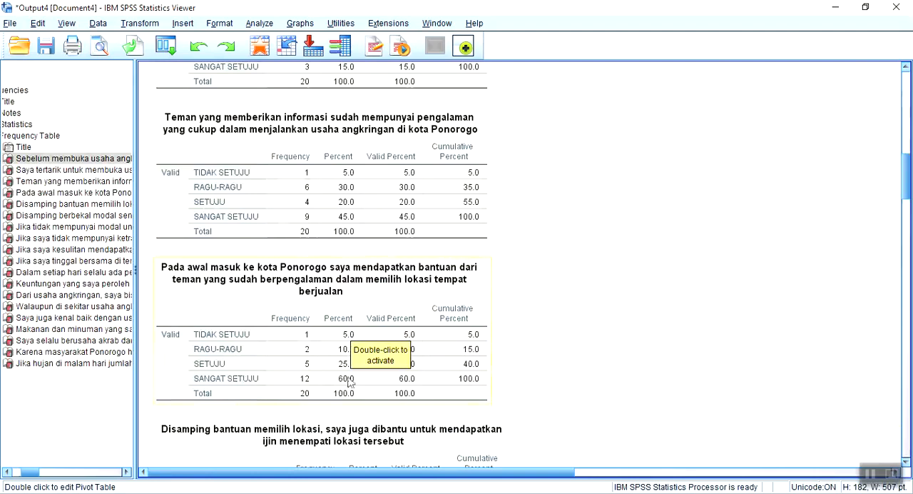
{"action": "scroll", "coordinate": [525, 328], "scroll_direction": "down", "scroll_amount": 3}
{"action": "scroll", "coordinate": [528, 329], "scroll_direction": "down", "scroll_amount": 8}
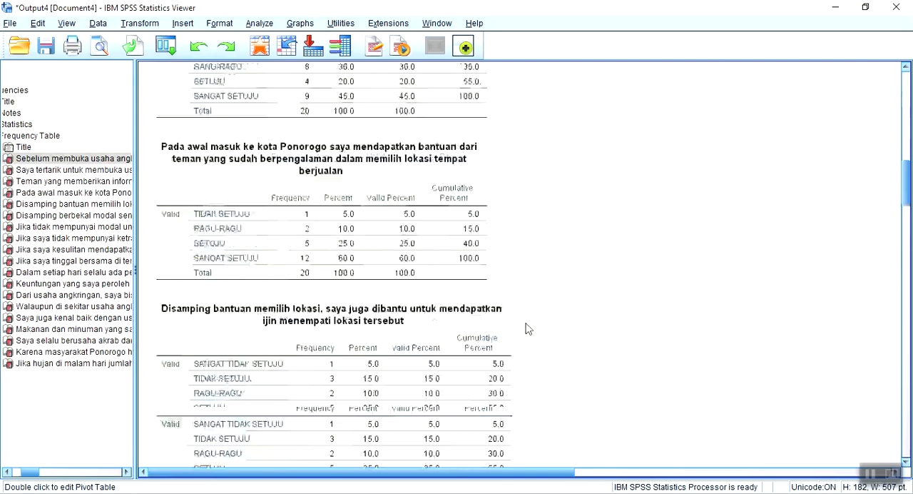
{"action": "scroll", "coordinate": [528, 328], "scroll_direction": "down", "scroll_amount": 6}
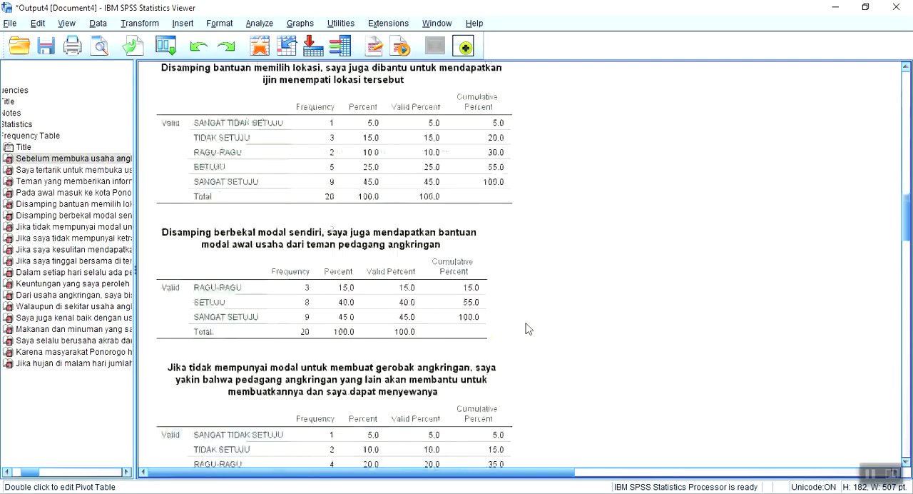
{"action": "scroll", "coordinate": [528, 328], "scroll_direction": "down", "scroll_amount": 6}
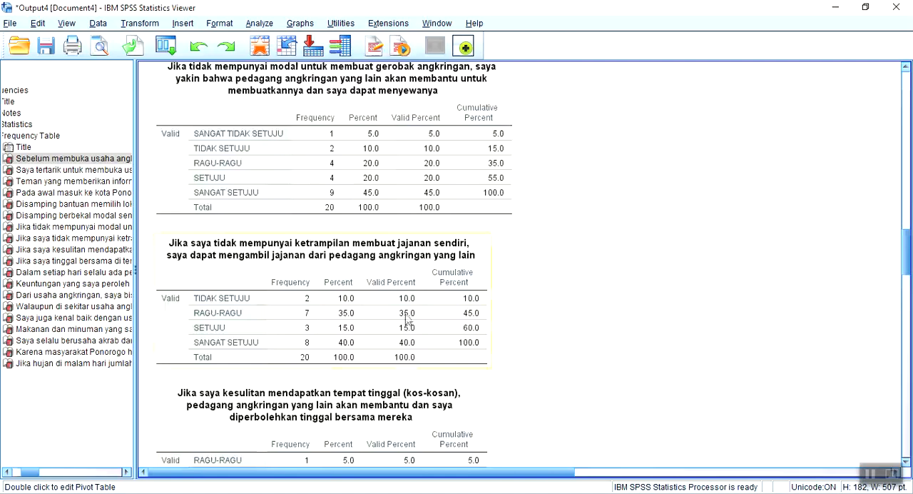
Examine the frequency tables of the last Modal Sosial items and the first Survivalitas items in the output
{"action": "scroll", "coordinate": [336, 346], "scroll_direction": "down", "scroll_amount": 6}
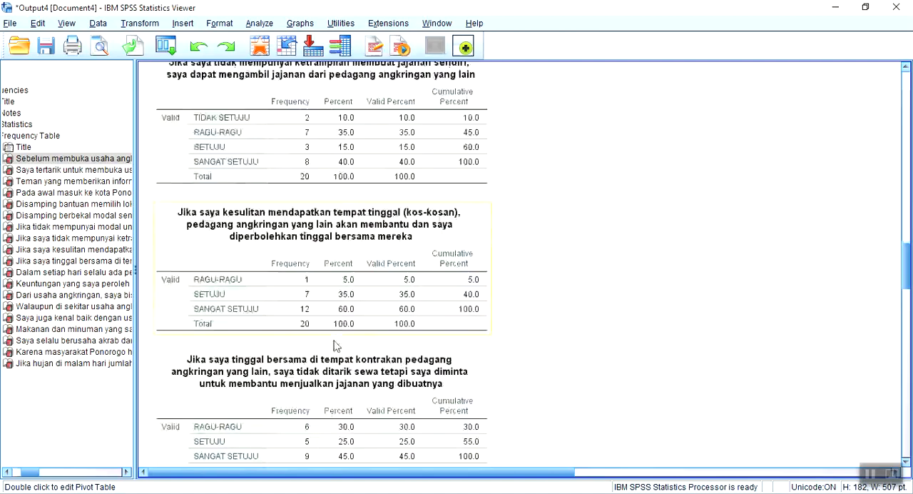
{"action": "scroll", "coordinate": [335, 345], "scroll_direction": "down", "scroll_amount": 4}
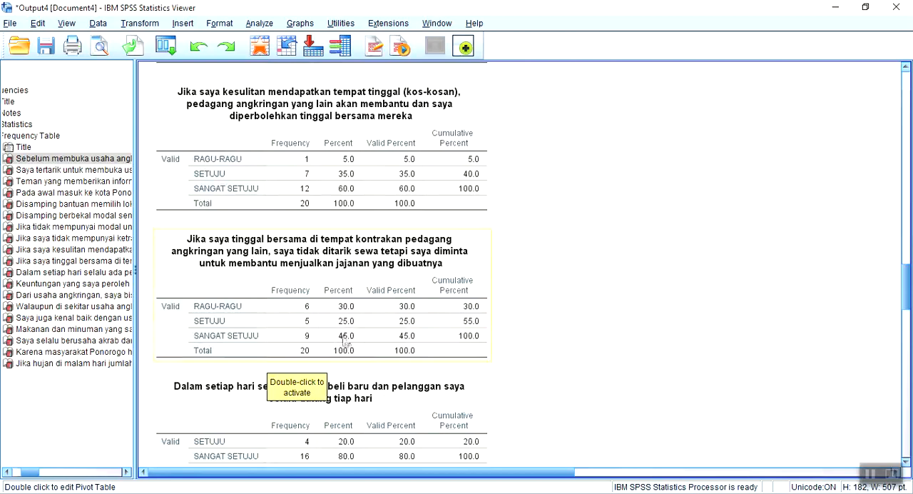
{"action": "scroll", "coordinate": [345, 340], "scroll_direction": "down", "scroll_amount": 2}
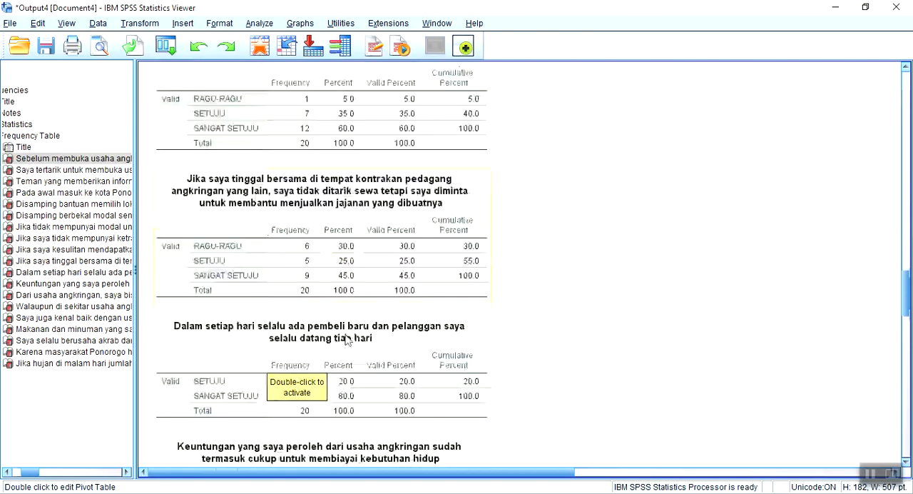
{"action": "scroll", "coordinate": [345, 340], "scroll_direction": "down", "scroll_amount": 6}
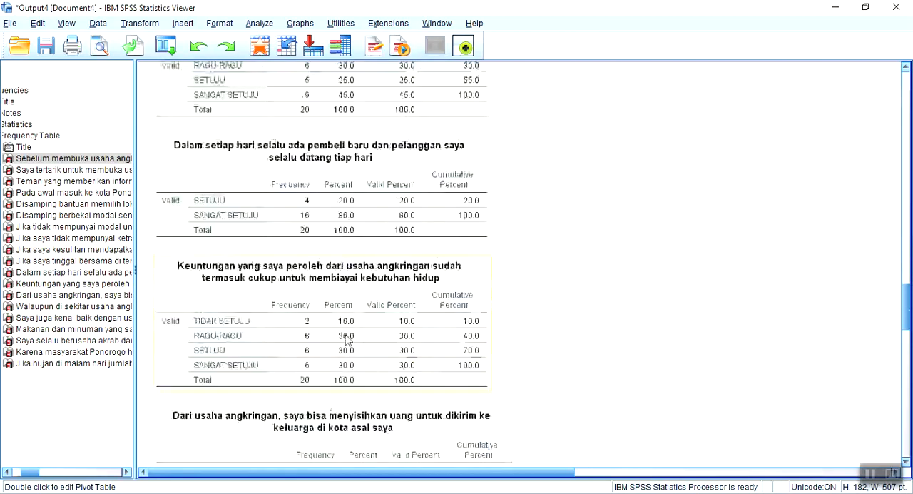
{"action": "scroll", "coordinate": [345, 340], "scroll_direction": "down", "scroll_amount": 4}
{"action": "scroll", "coordinate": [346, 340], "scroll_direction": "down", "scroll_amount": 2}
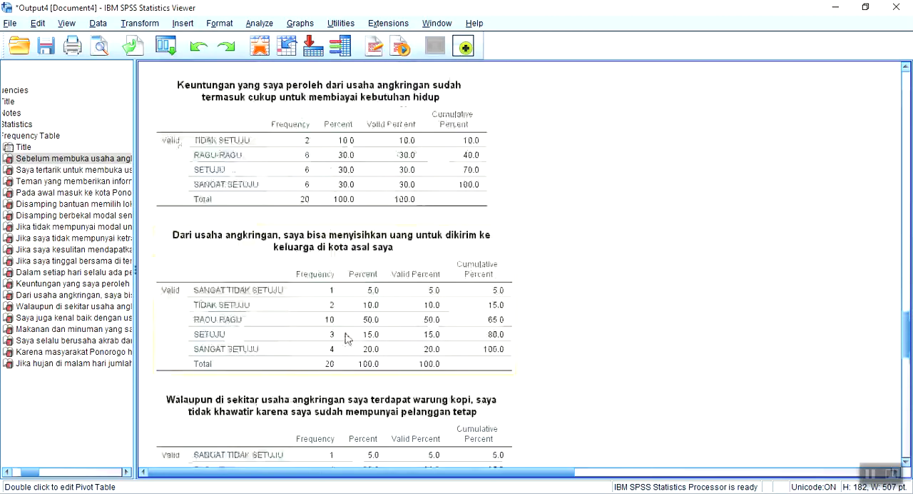
{"action": "scroll", "coordinate": [346, 341], "scroll_direction": "down", "scroll_amount": 4}
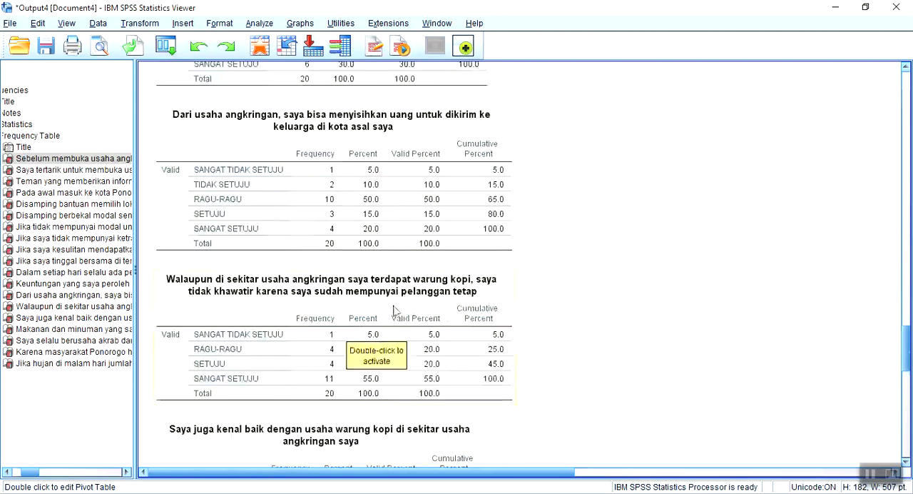
Copy the frequency table of the item "Walaupun di sekitar usaha angkringan saya terdapat warung kopi" and deselect it
{"action": "right_click", "coordinate": [400, 295]}
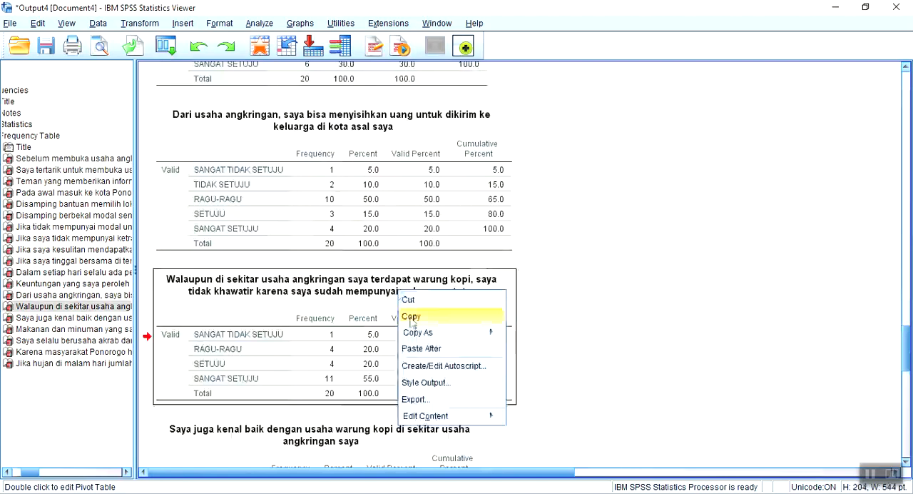
{"action": "left_click", "coordinate": [410, 317]}
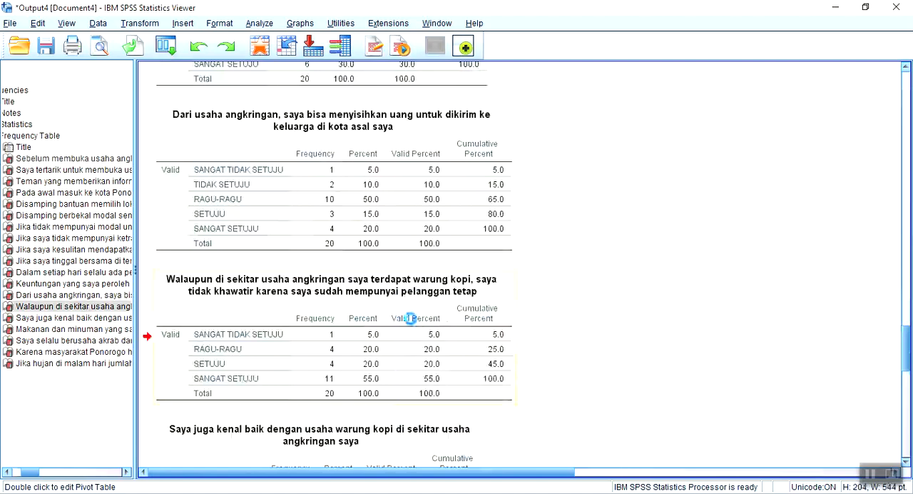
{"action": "left_click", "coordinate": [656, 224]}
Review the frequency tables from the Survivalitas items back to the early Modal Sosial items
{"action": "scroll", "coordinate": [375, 384], "scroll_direction": "down", "scroll_amount": 5}
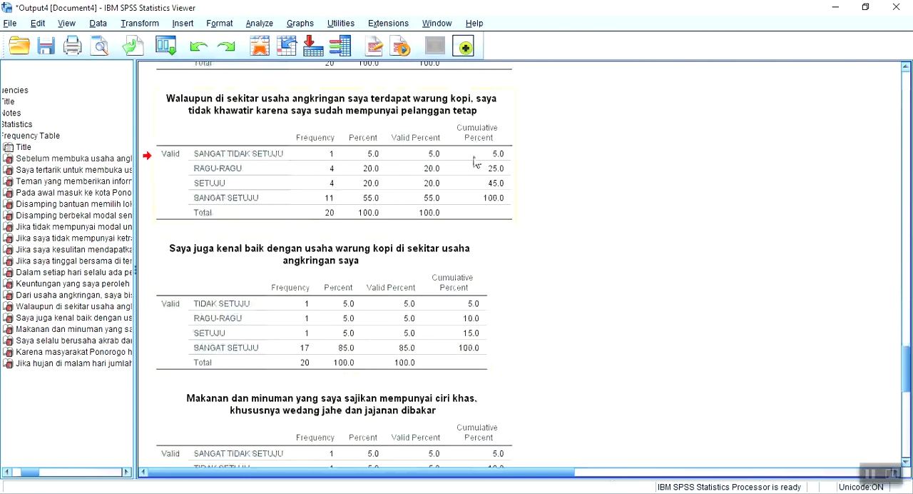
{"action": "scroll", "coordinate": [483, 179], "scroll_direction": "up", "scroll_amount": 7}
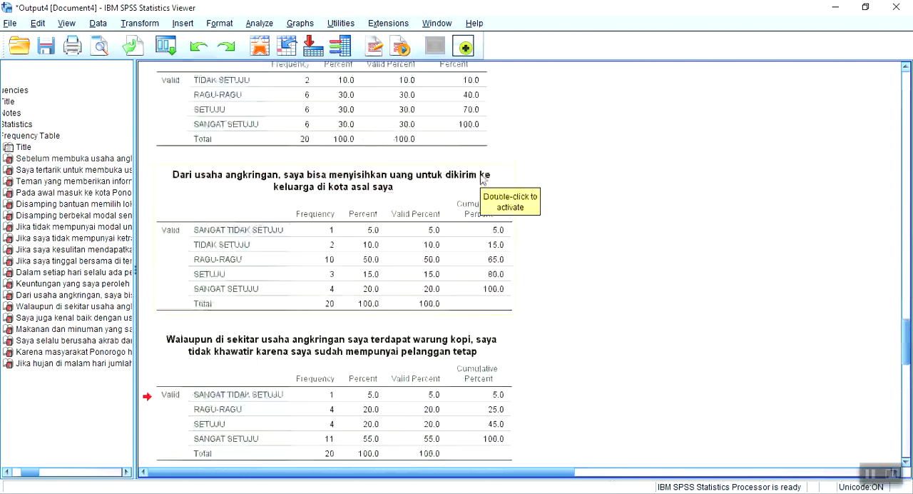
{"action": "scroll", "coordinate": [482, 180], "scroll_direction": "up", "scroll_amount": 5}
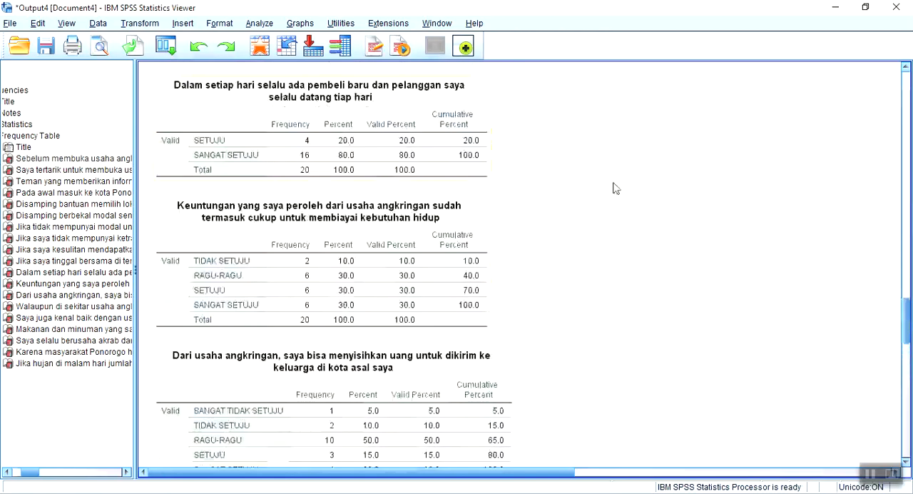
{"action": "scroll", "coordinate": [589, 146], "scroll_direction": "up", "scroll_amount": 16}
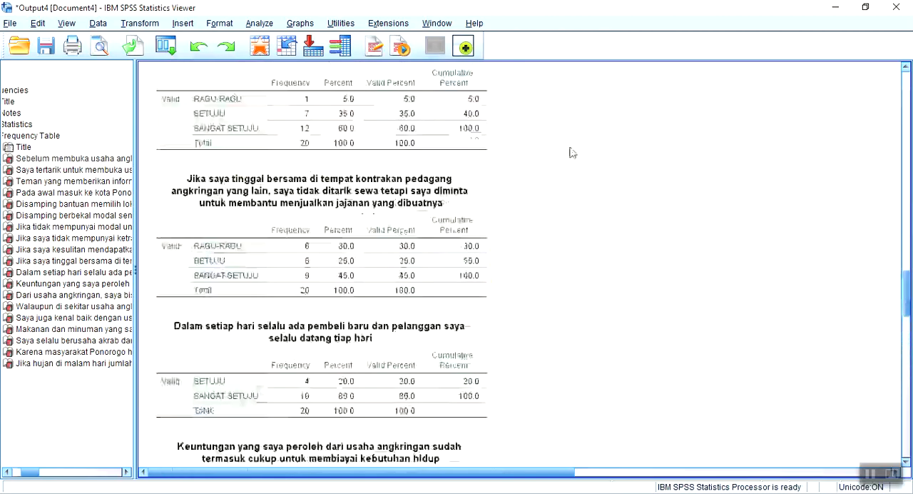
{"action": "scroll", "coordinate": [530, 153], "scroll_direction": "up", "scroll_amount": 20}
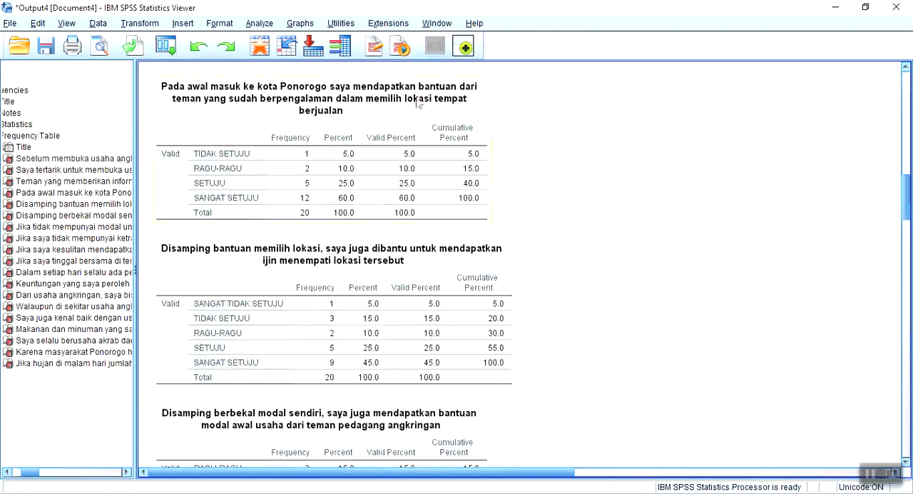
Check the value labels defined for x1 in the DATA MENTAH.sav variable definitions, leaving them unmodified
{"action": "left_click", "coordinate": [143, 493]}
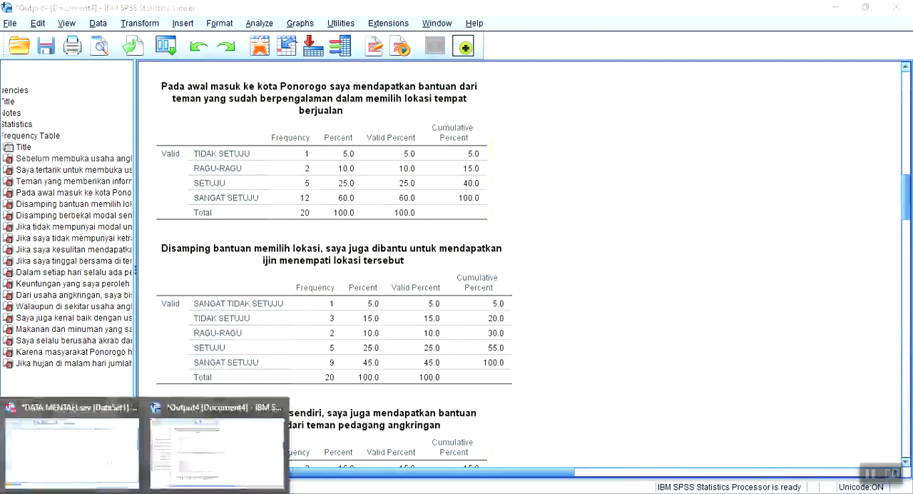
{"action": "left_click", "coordinate": [100, 478]}
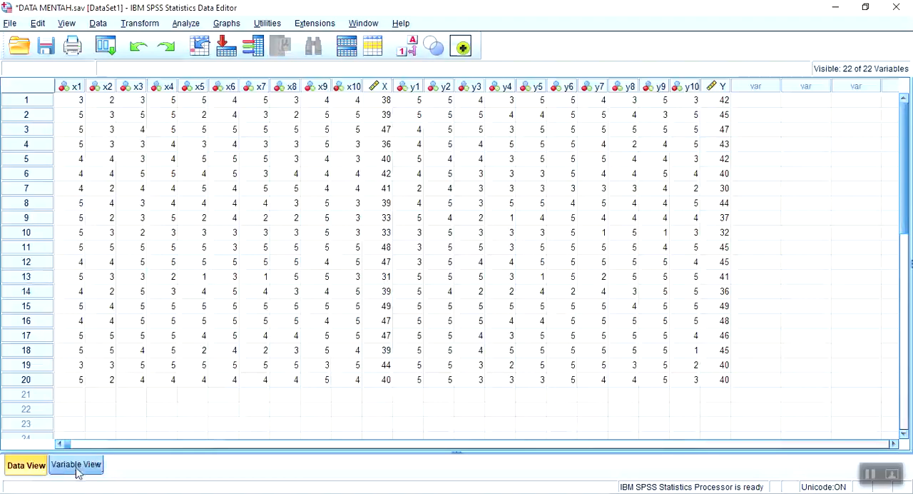
{"action": "left_click", "coordinate": [77, 467]}
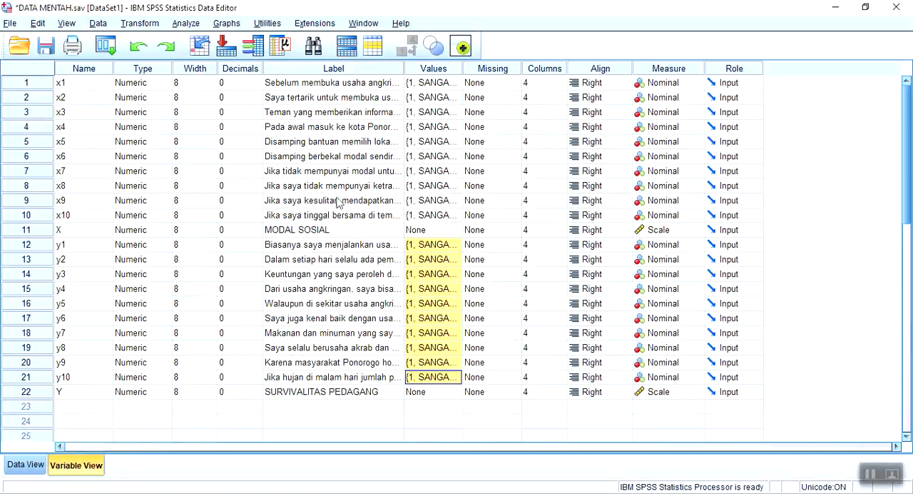
{"action": "left_click", "coordinate": [458, 82]}
{"action": "left_click", "coordinate": [458, 83]}
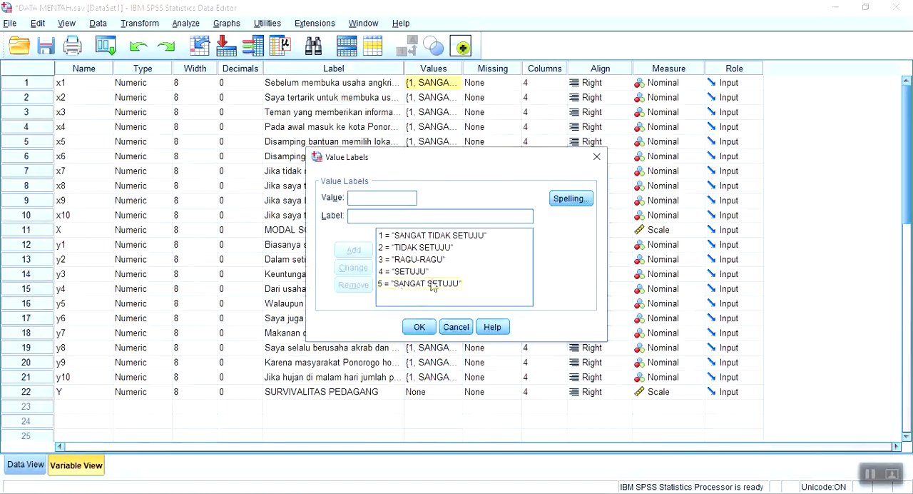
{"action": "left_click", "coordinate": [460, 327]}
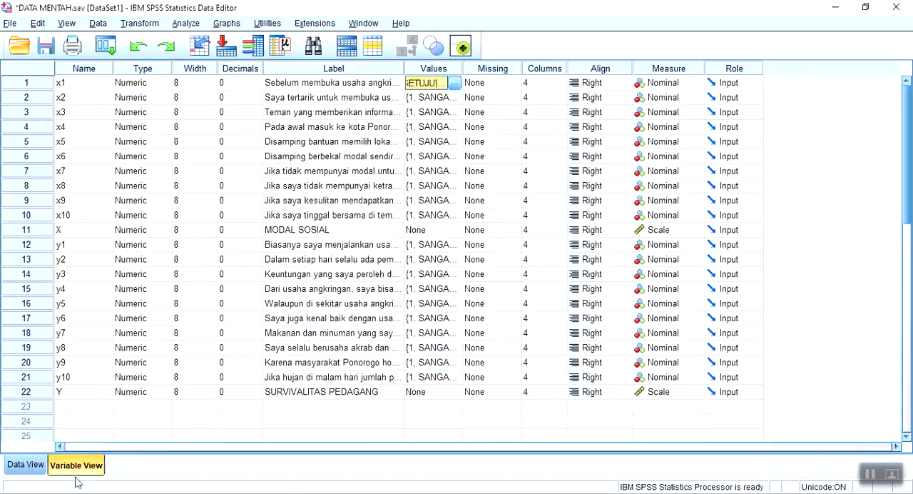
Return to the Output4 viewer and compare the answer categories in the Modal Sosial and Survivalitas frequency tables
{"action": "left_click", "coordinate": [221, 460]}
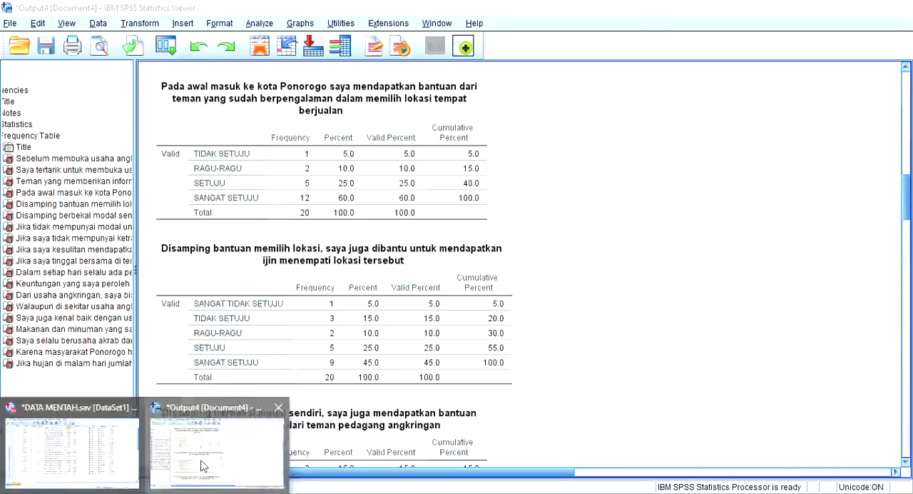
{"action": "scroll", "coordinate": [602, 221], "scroll_direction": "down", "scroll_amount": 15}
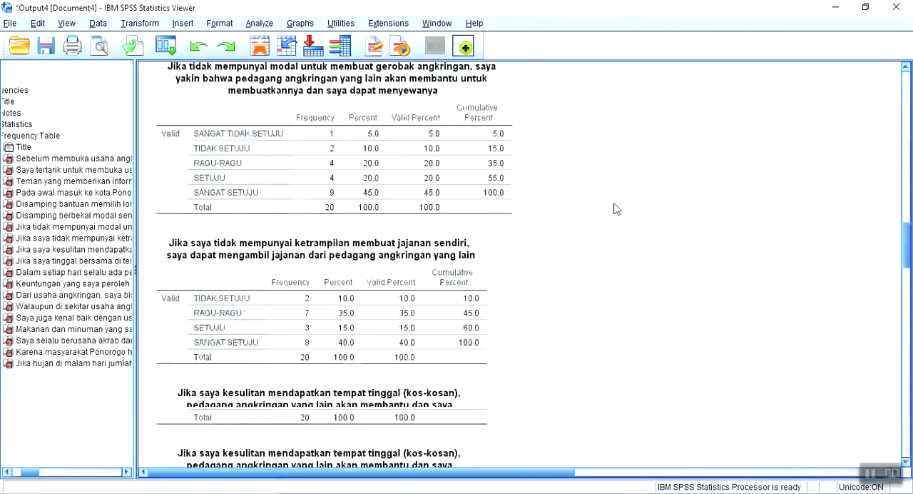
{"action": "scroll", "coordinate": [616, 209], "scroll_direction": "down", "scroll_amount": 12}
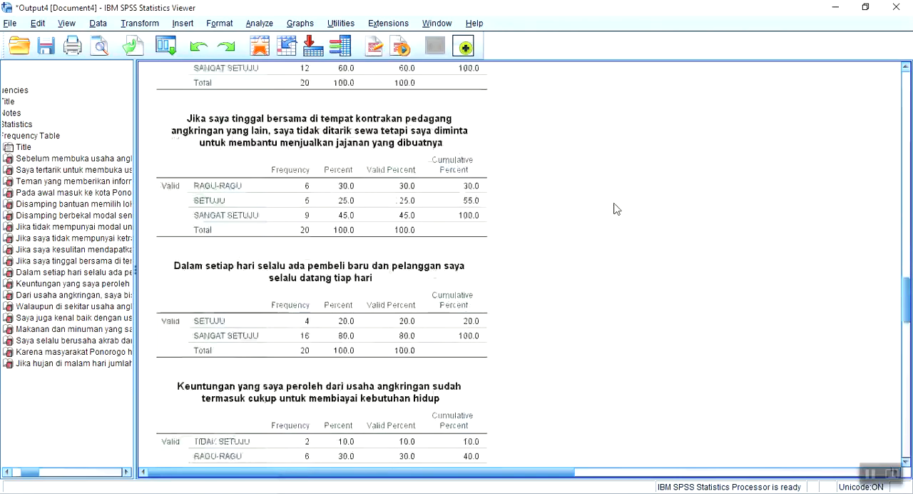
{"action": "scroll", "coordinate": [617, 208], "scroll_direction": "down", "scroll_amount": 2}
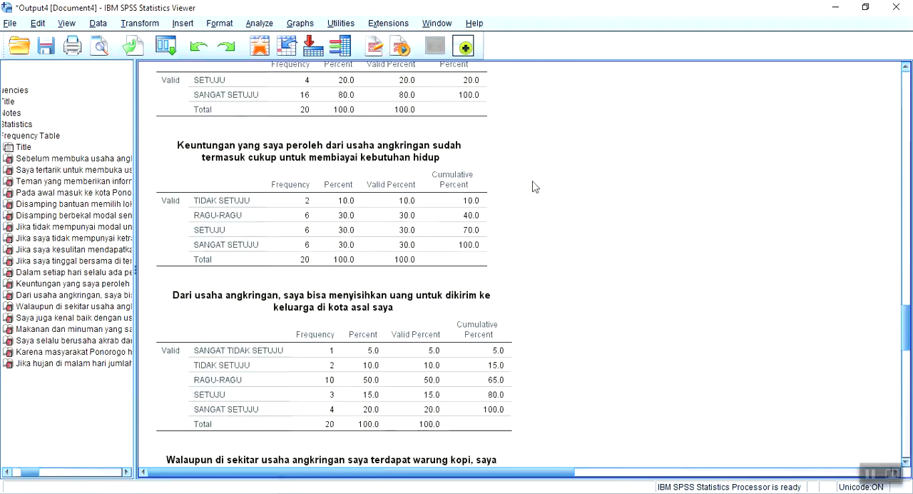
{"action": "scroll", "coordinate": [535, 187], "scroll_direction": "up", "scroll_amount": 6}
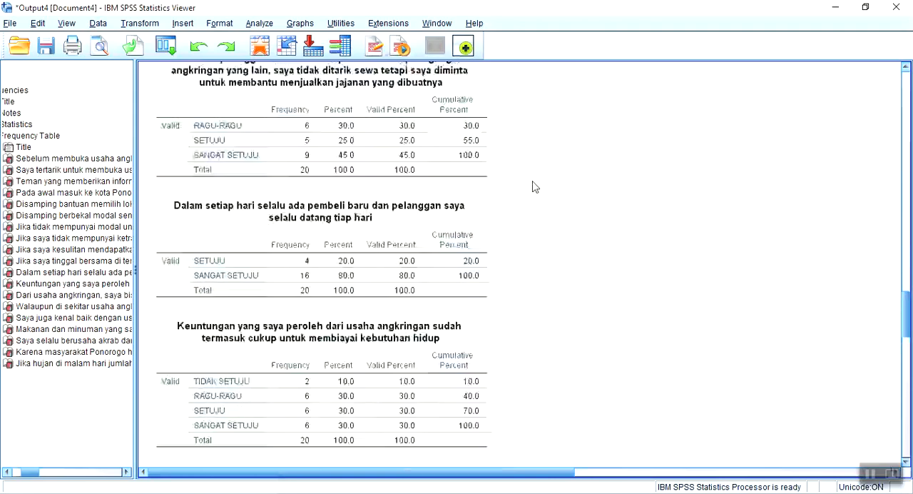
{"action": "scroll", "coordinate": [535, 187], "scroll_direction": "up", "scroll_amount": 13}
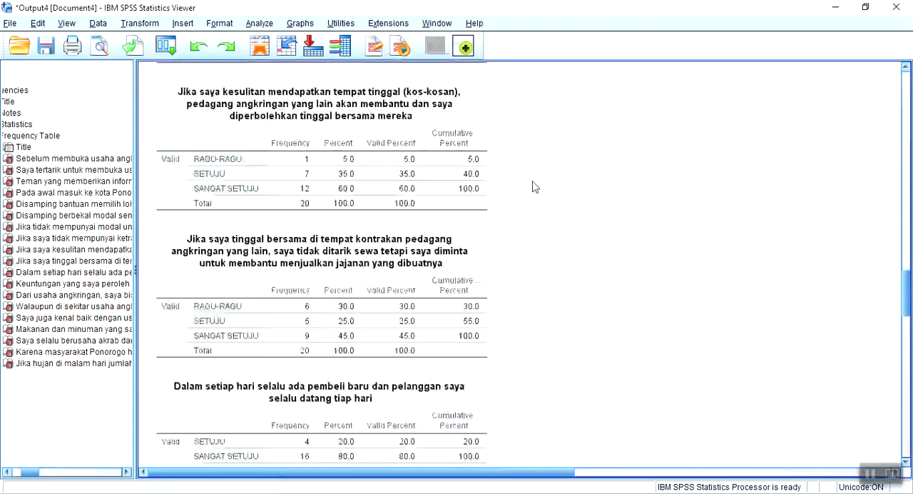
{"action": "scroll", "coordinate": [535, 187], "scroll_direction": "up", "scroll_amount": 6}
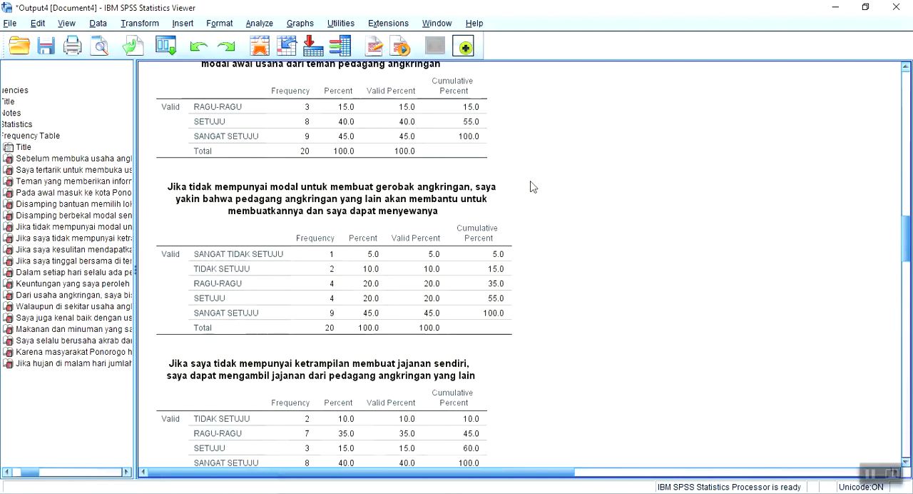